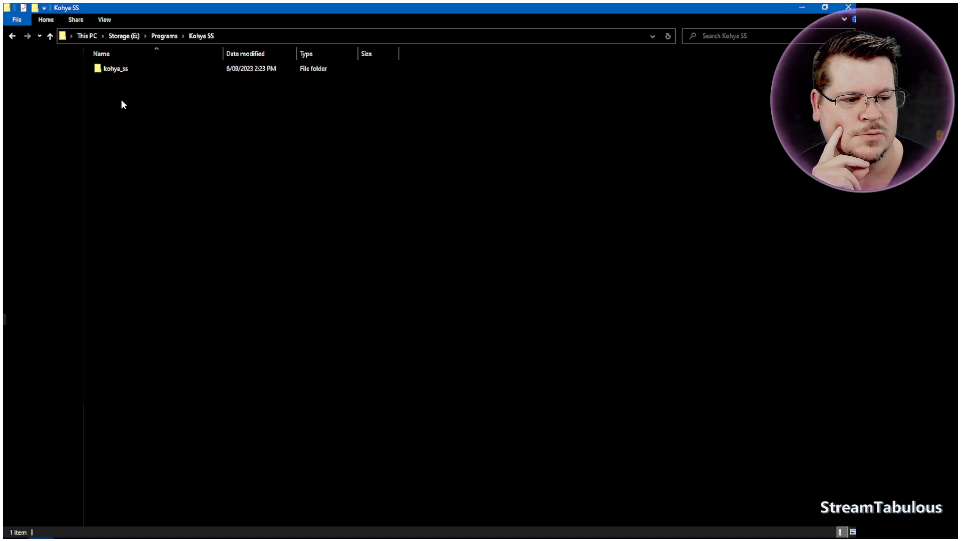
Step: Open the kohya_ss folder and launch gui.bat to start the Kohya_ss server
double_click(125, 70)
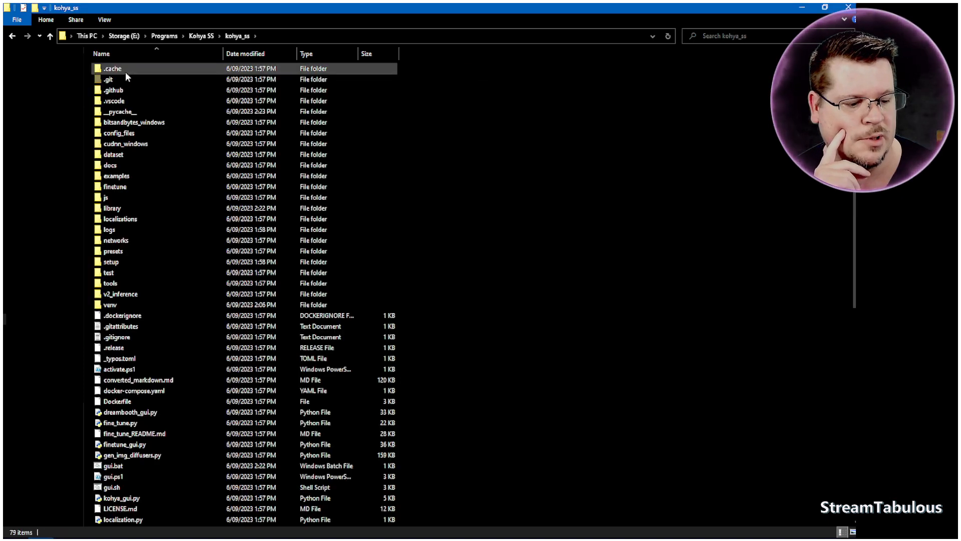
left_click(109, 469)
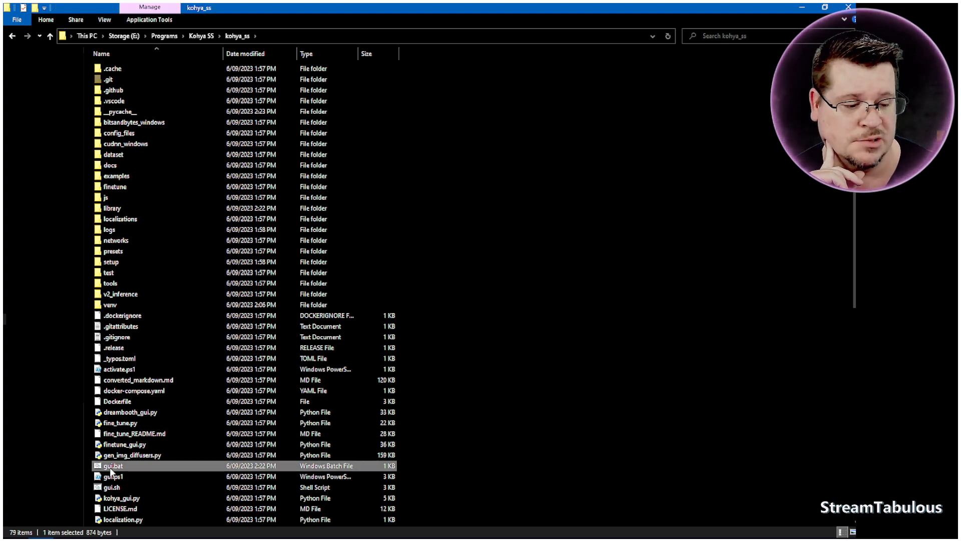
double_click(111, 469)
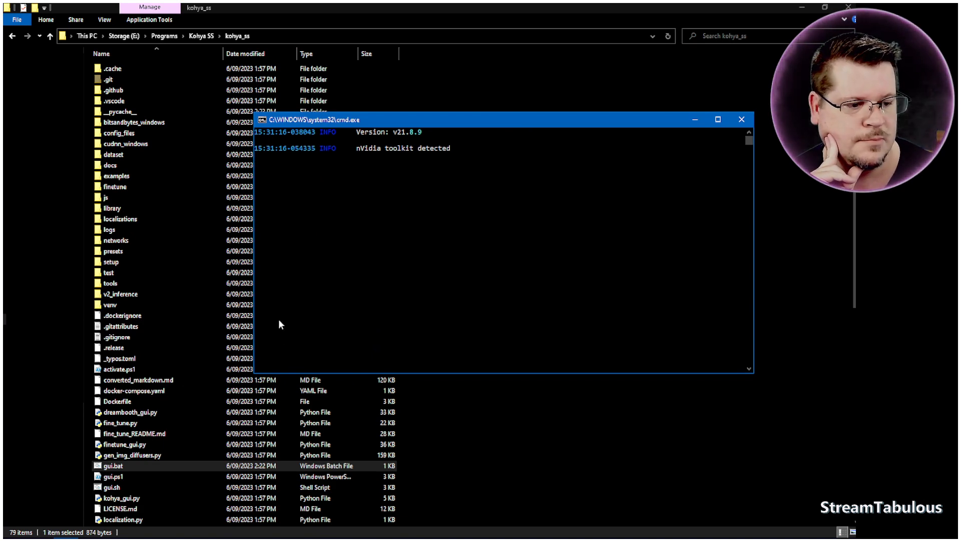
Step: Browse out of the program folders to the Model Making Lora folder inside Lora Making on Storage (E:)
left_click(469, 452)
key("alt+Up")
key("alt+Up")
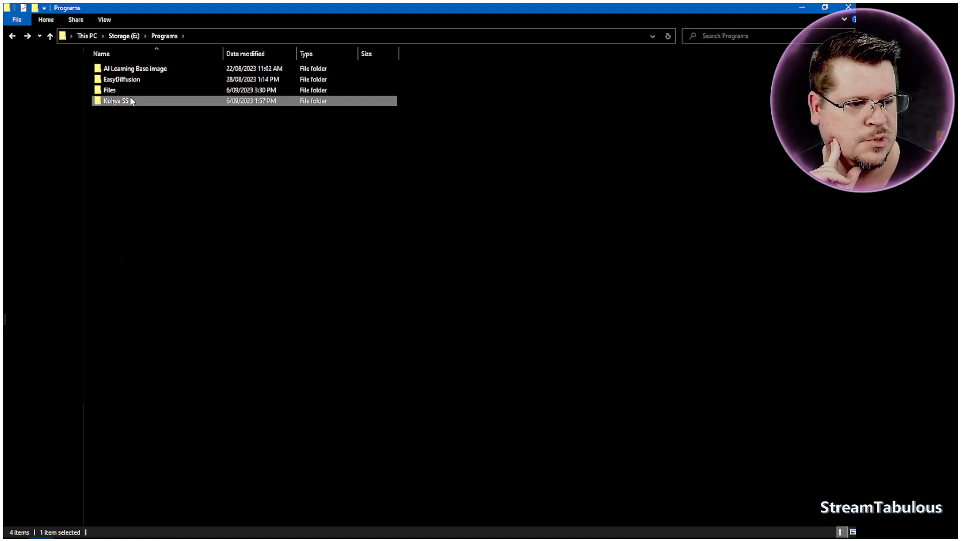
double_click(110, 90)
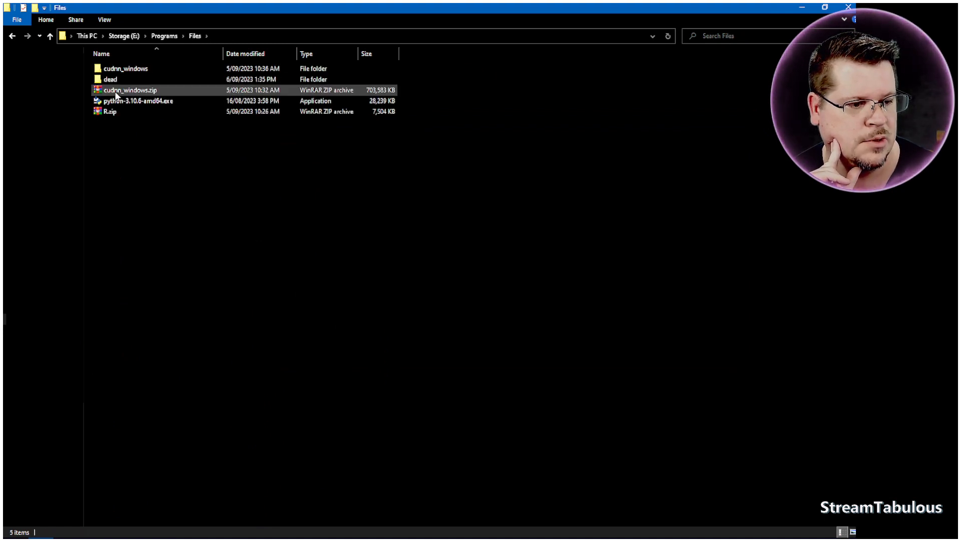
key("alt+Left")
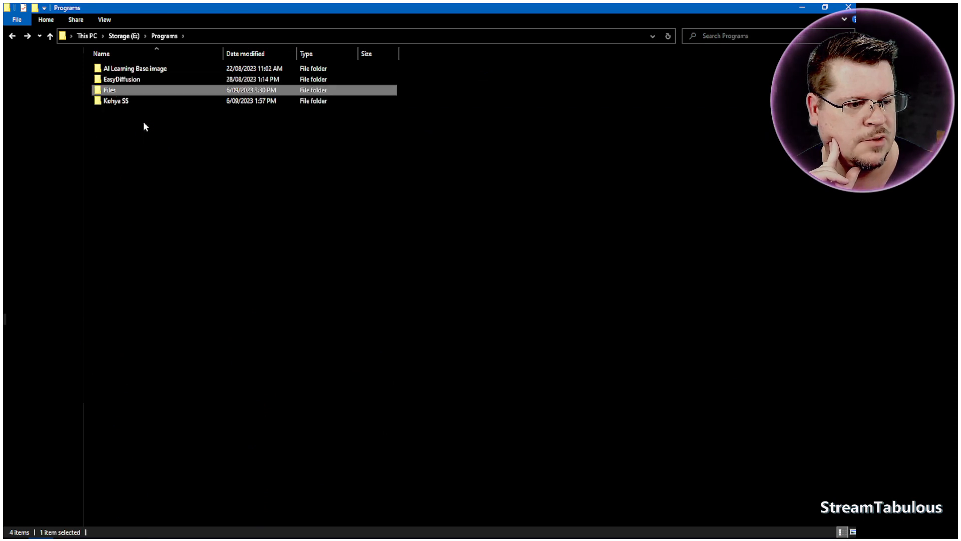
left_click(144, 122)
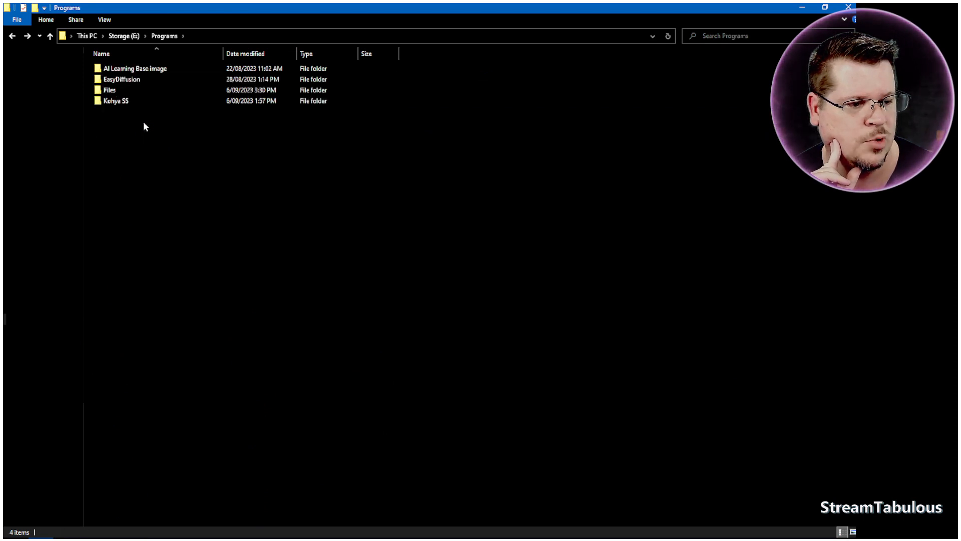
key("alt+Left")
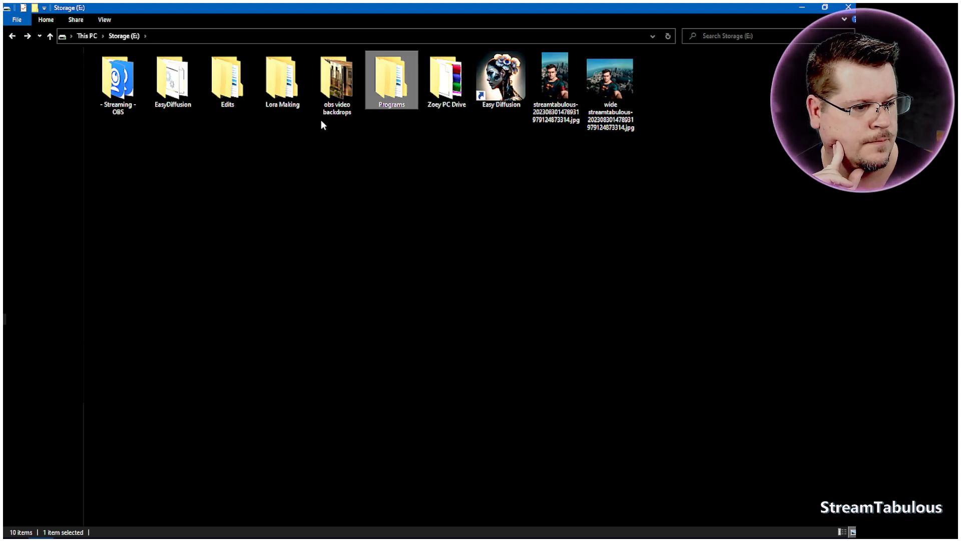
double_click(282, 91)
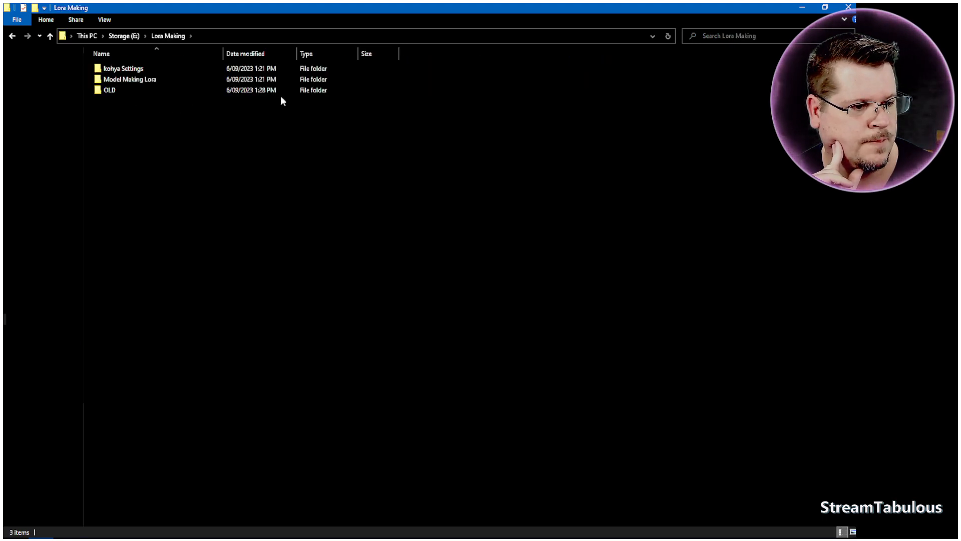
double_click(136, 84)
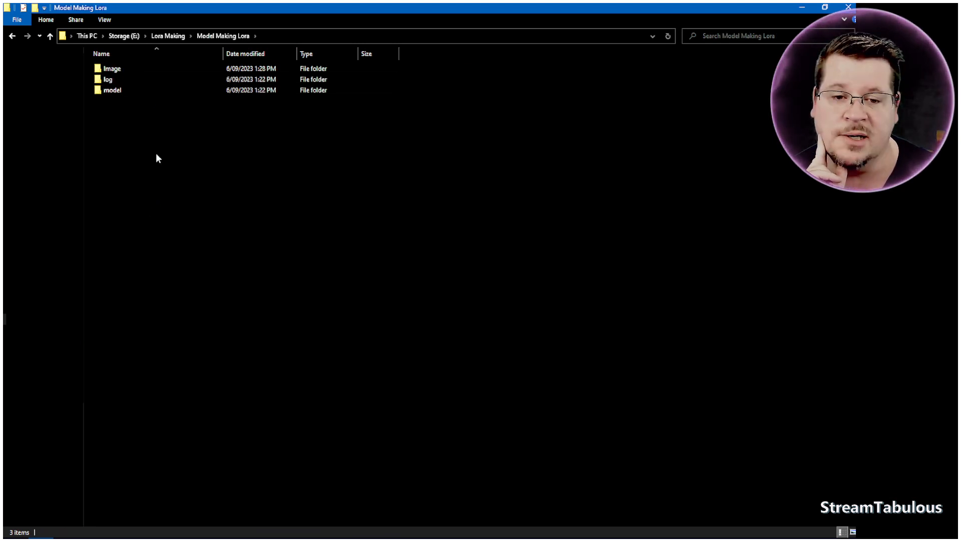
Step: Switch to the Kohya_ss GUI in Edge and view the LoRA training page and the captioning utilities
key("alt+Tab")
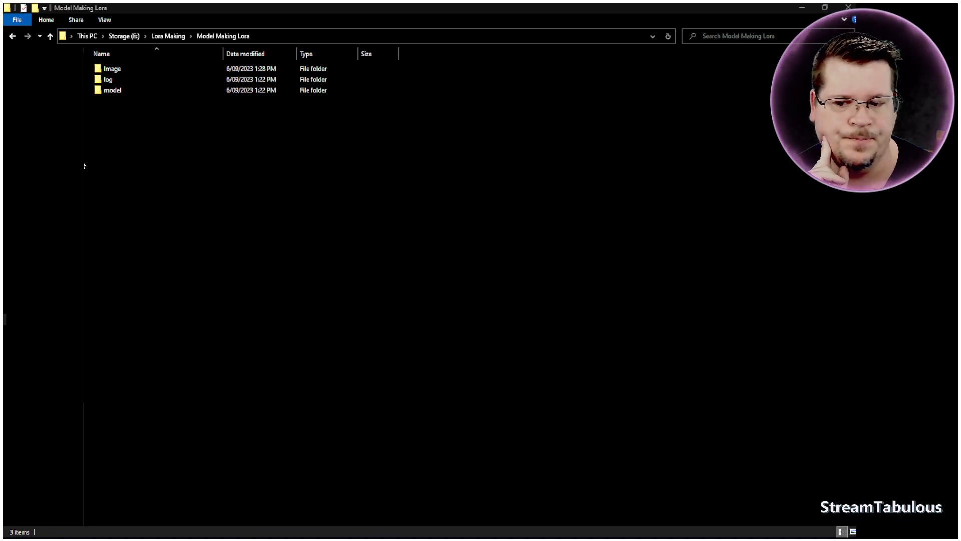
left_click_drag(6, 40, 485, 4)
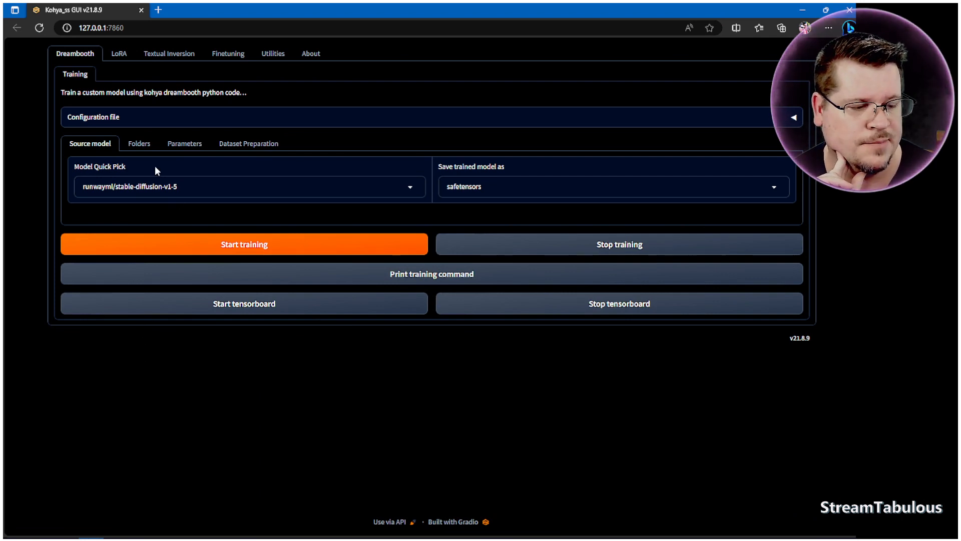
left_click(120, 55)
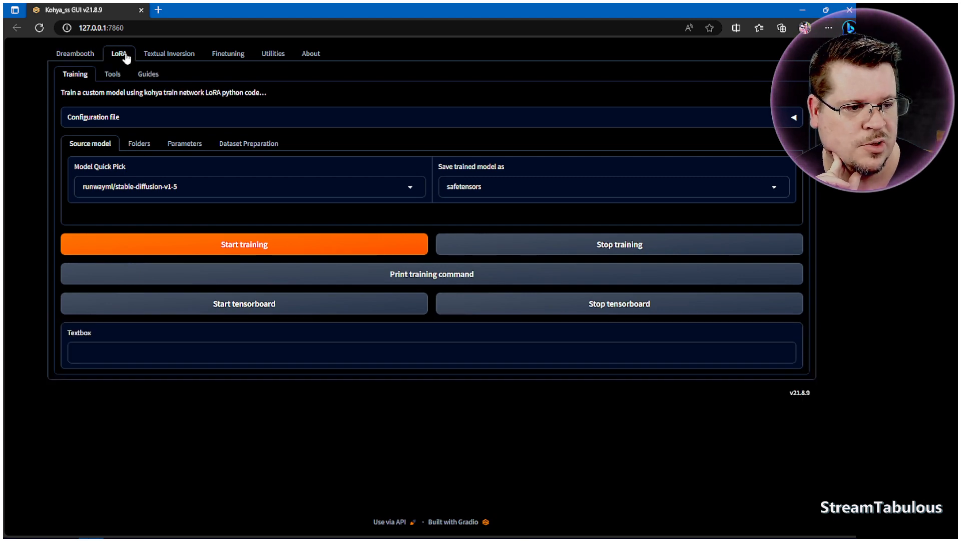
left_click(266, 59)
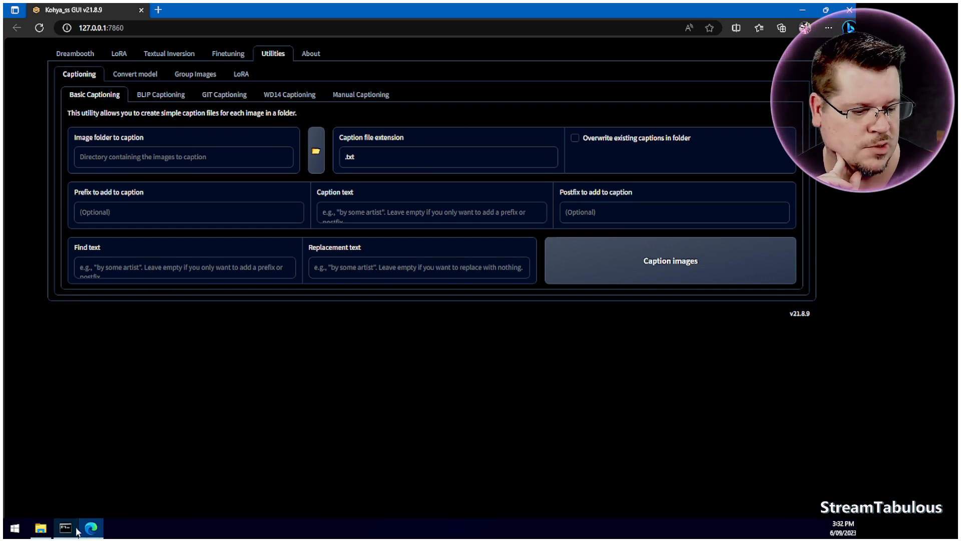
Step: Switch to File Explorer and check the contents of the model and log folders in Model Making Lora
left_click(40, 530)
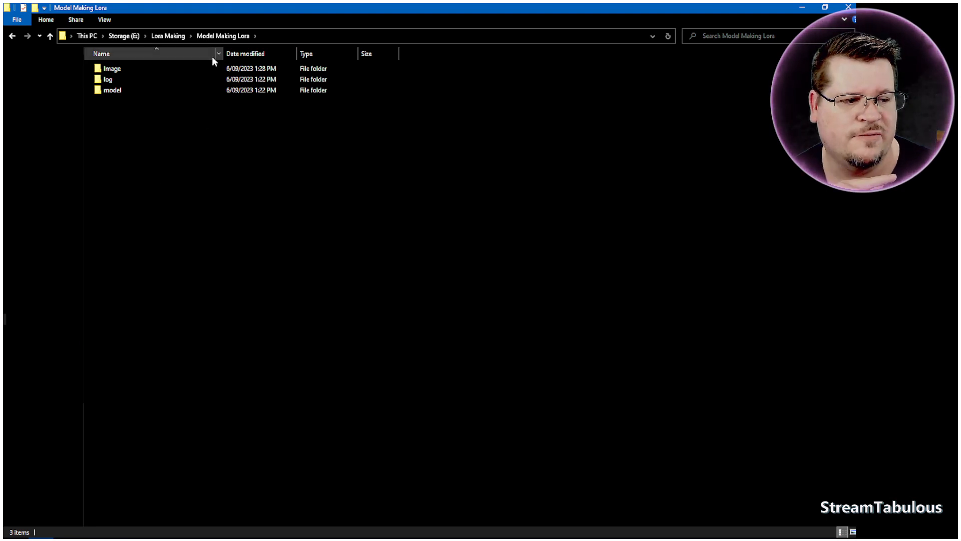
double_click(110, 90)
key("alt+Left")
double_click(107, 79)
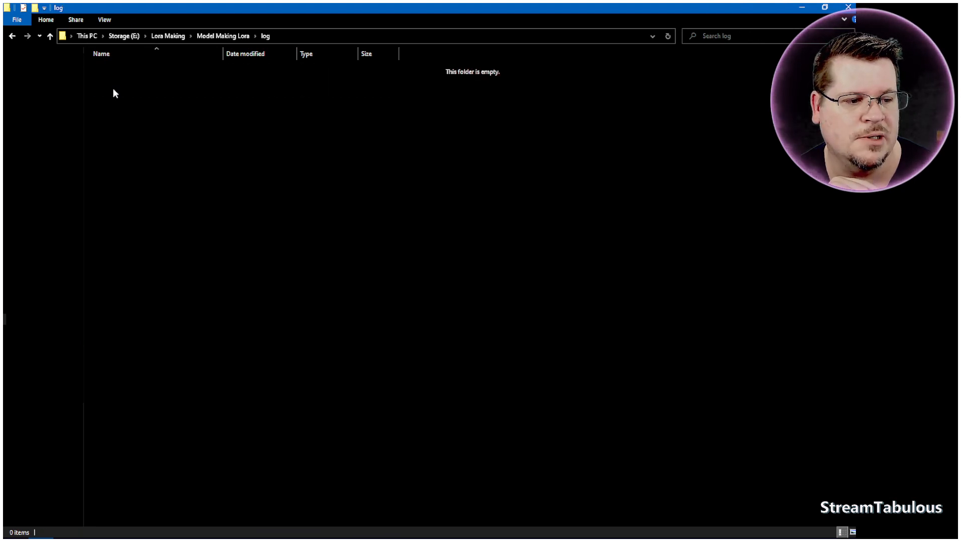
key("alt+Left")
Step: Examine the training photos in the subject's subfolder of the Image folder, including how that subfolder is named
double_click(112, 71)
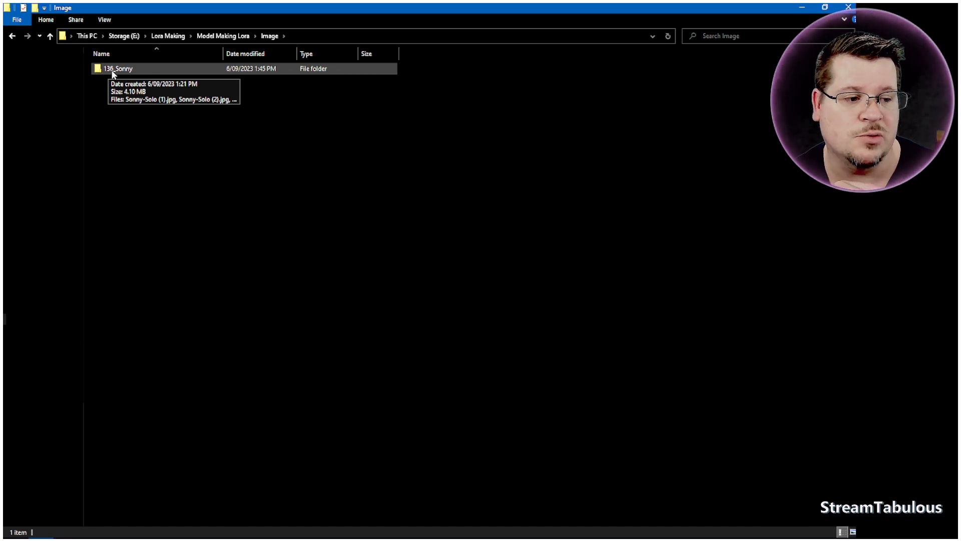
double_click(112, 71)
key("alt+Left")
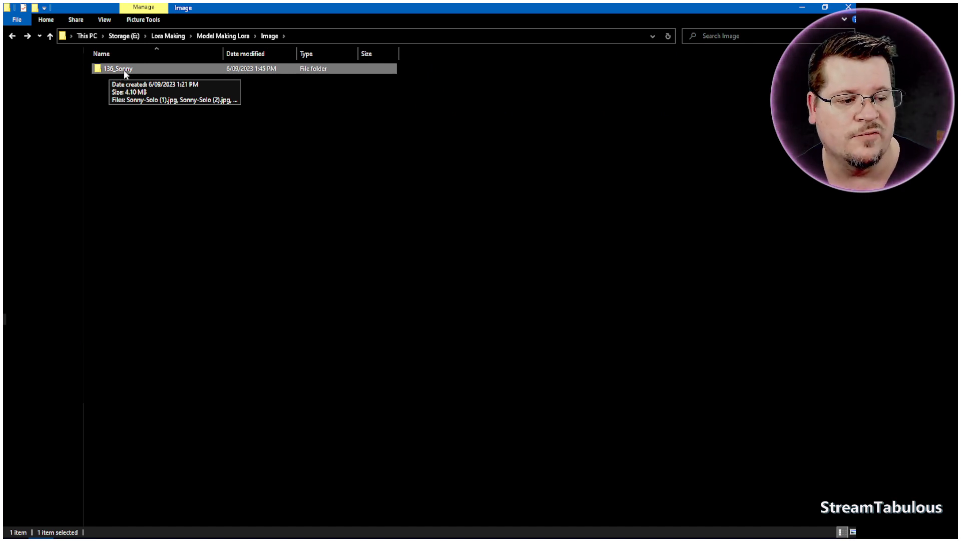
double_click(125, 71)
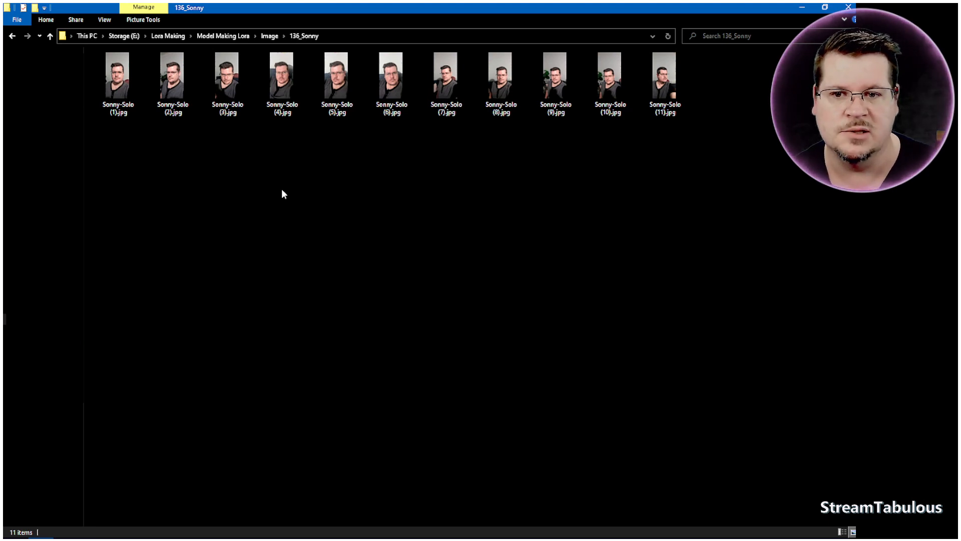
key("alt+Up")
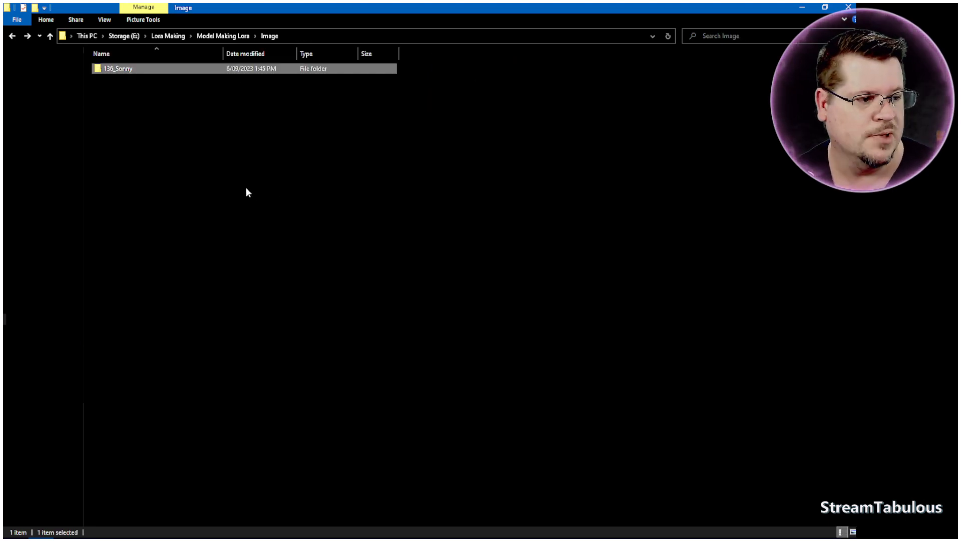
double_click(130, 74)
key("alt+Up")
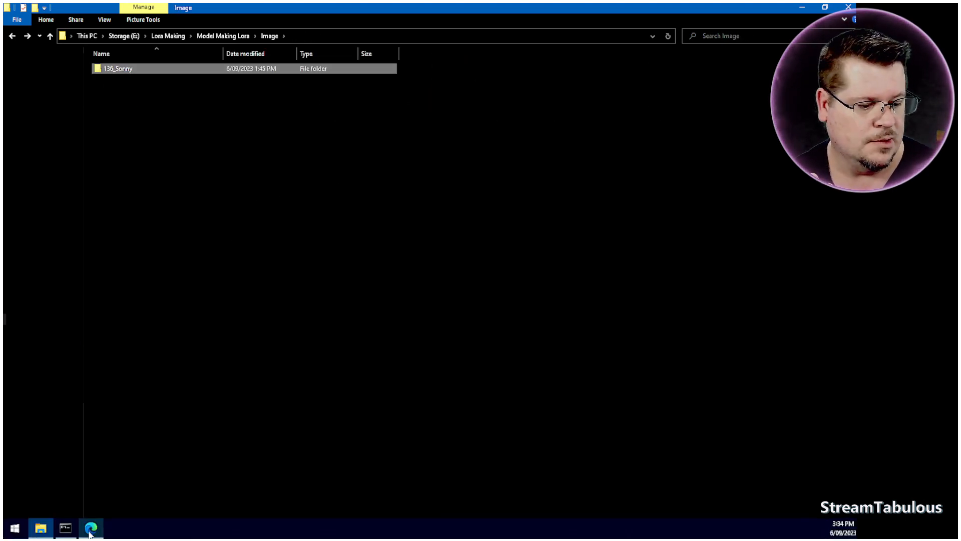
Step: Switch back to the Kohya_ss GUI in Edge and open the WD14 Captioning utility
left_click(91, 532)
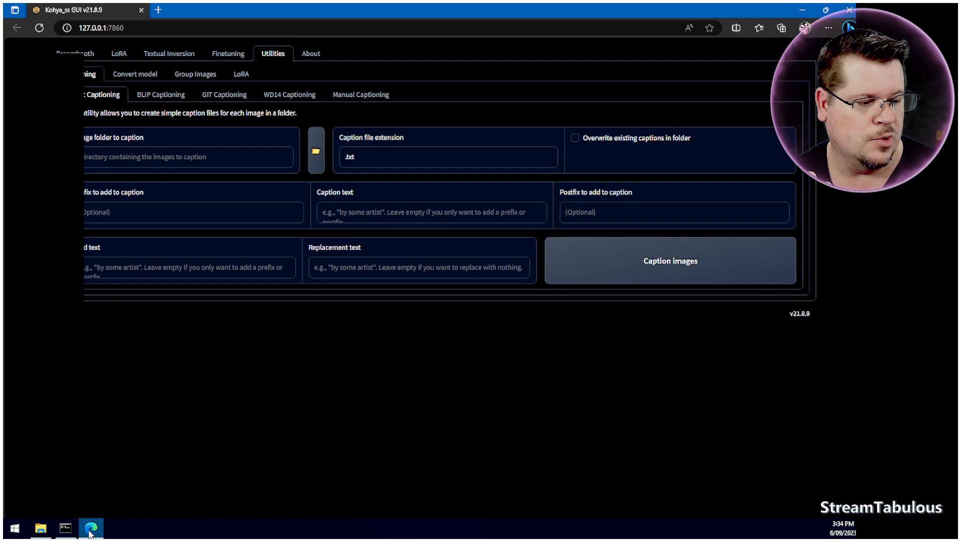
left_click(120, 55)
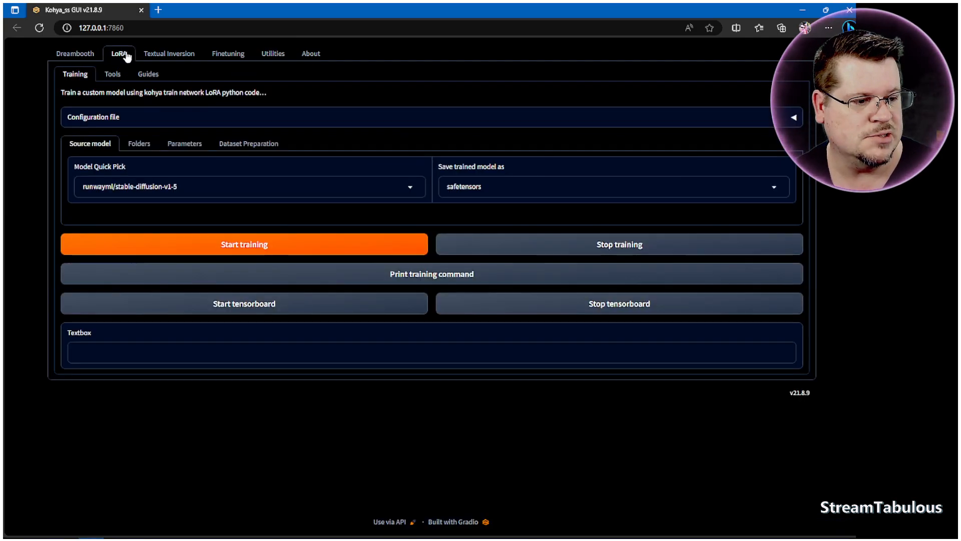
left_click(70, 56)
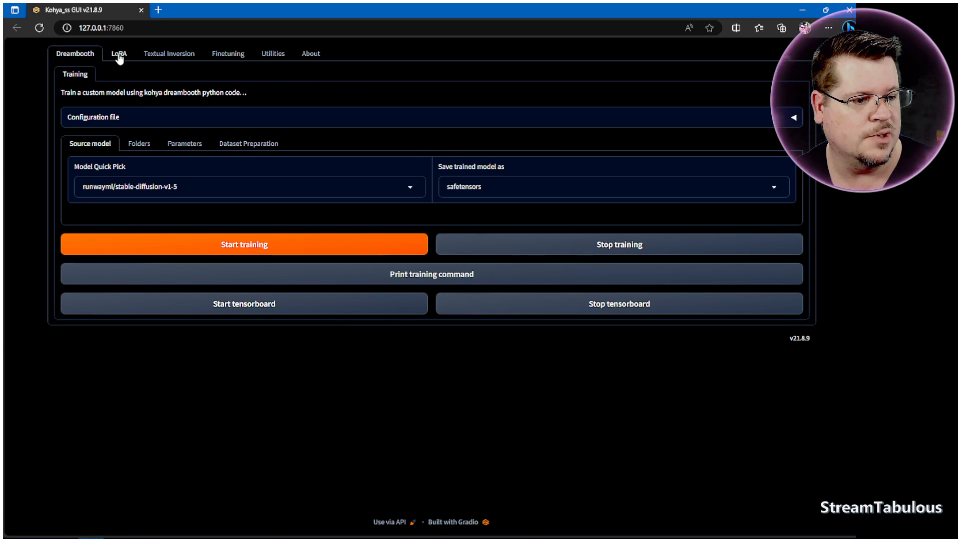
left_click(271, 56)
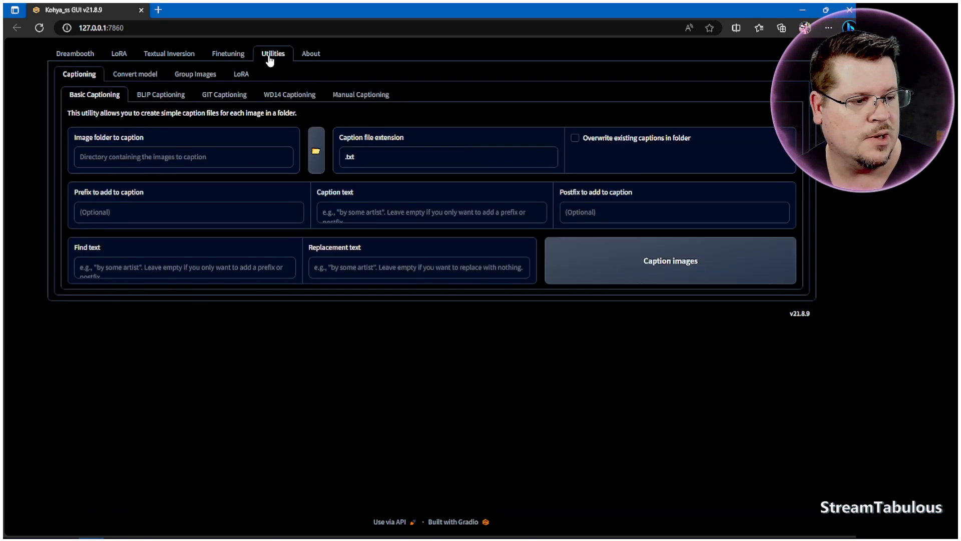
left_click(278, 96)
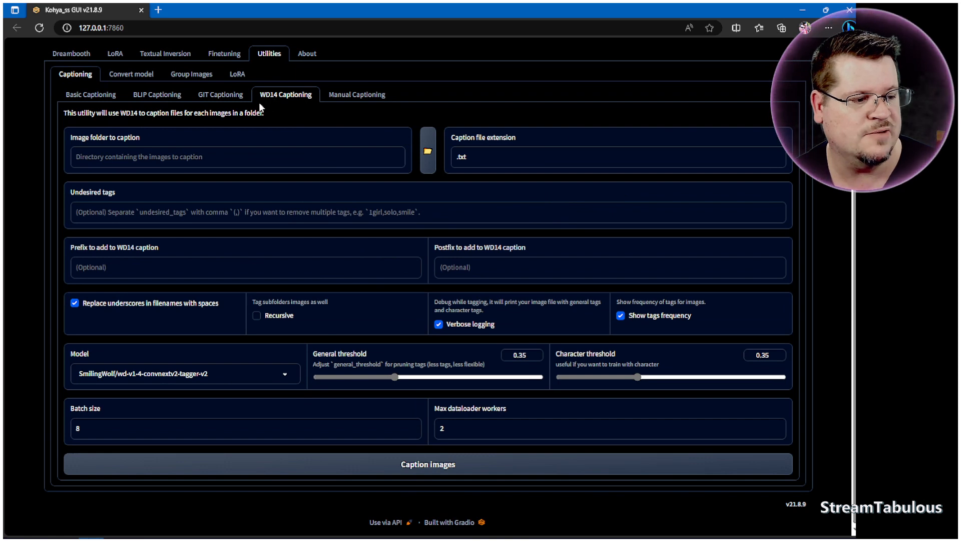
Step: Set the image folder to caption to the subject's training subfolder under E:/Lora Making/Model Making Lora/Image
left_click(428, 161)
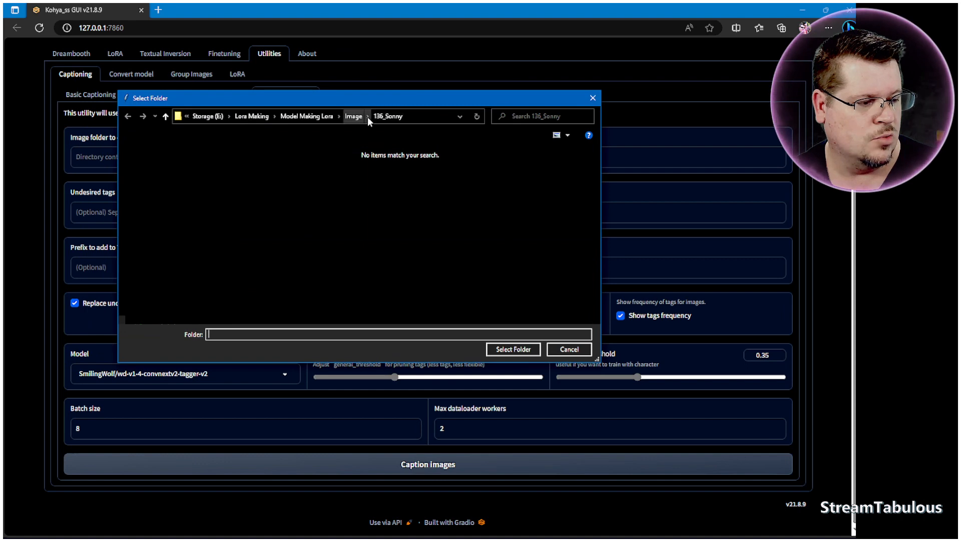
left_click(357, 116)
double_click(395, 165)
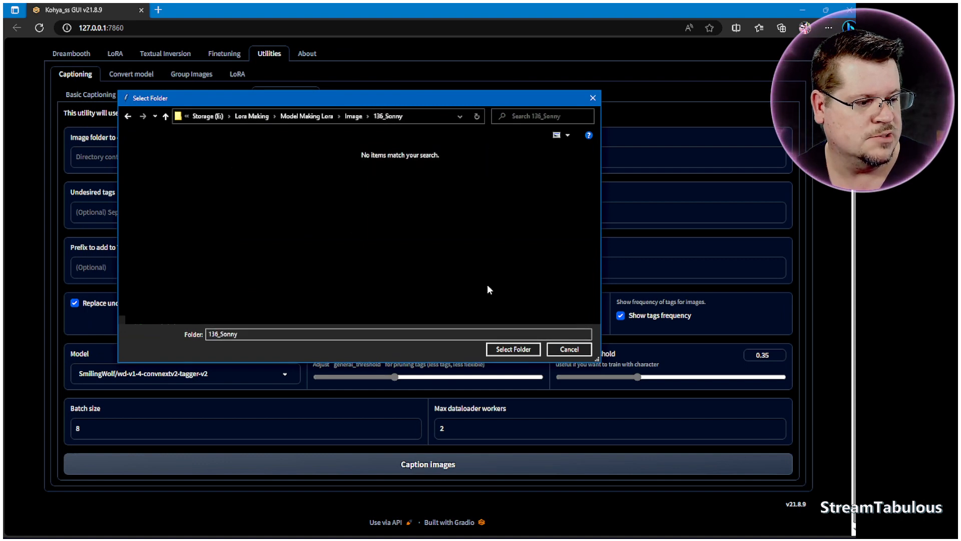
left_click(520, 349)
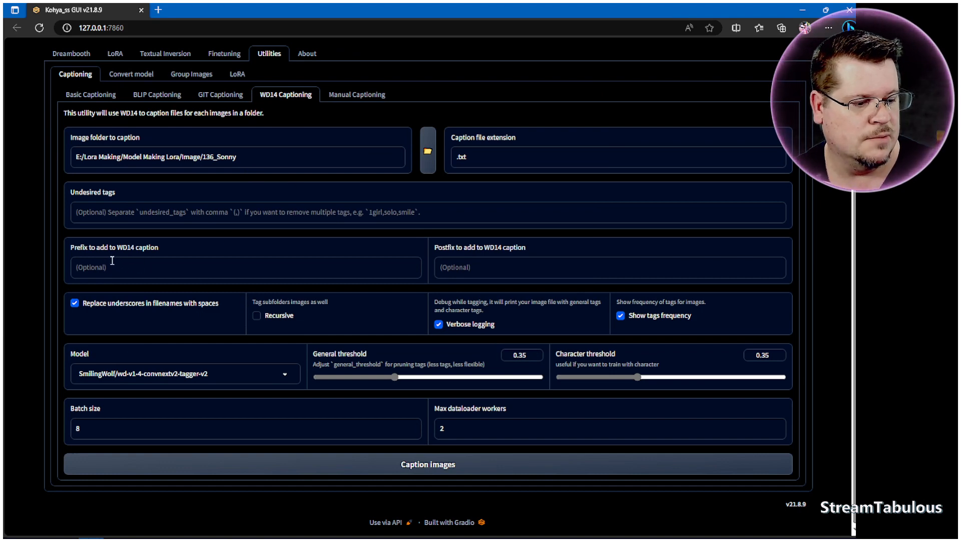
Step: Set the WD14 caption prefix to the subject's first name and start captioning the images
left_click(125, 275)
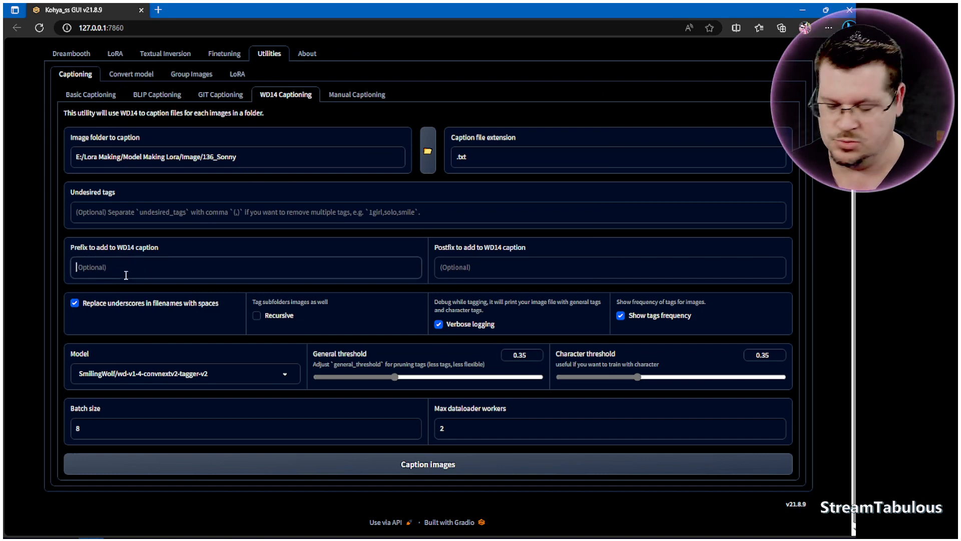
type("Sonn")
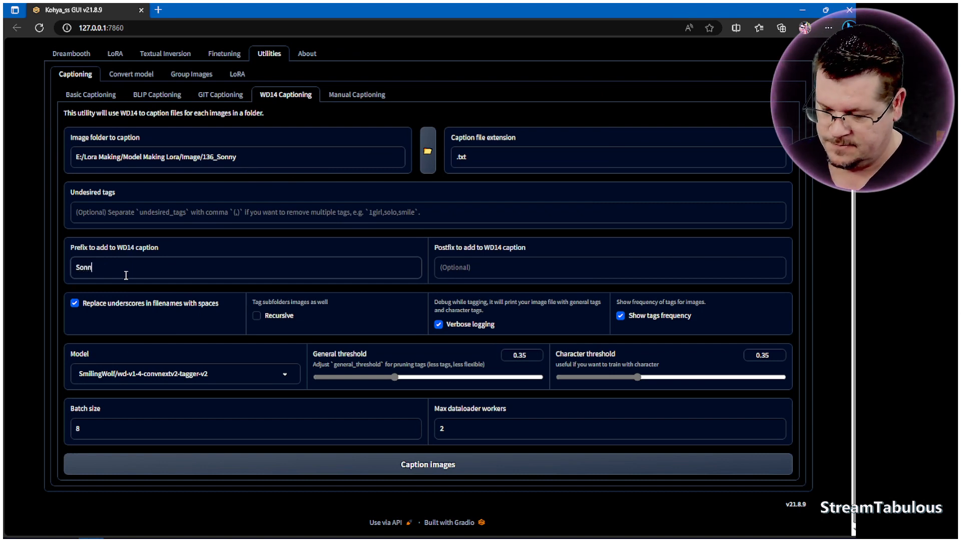
type("y")
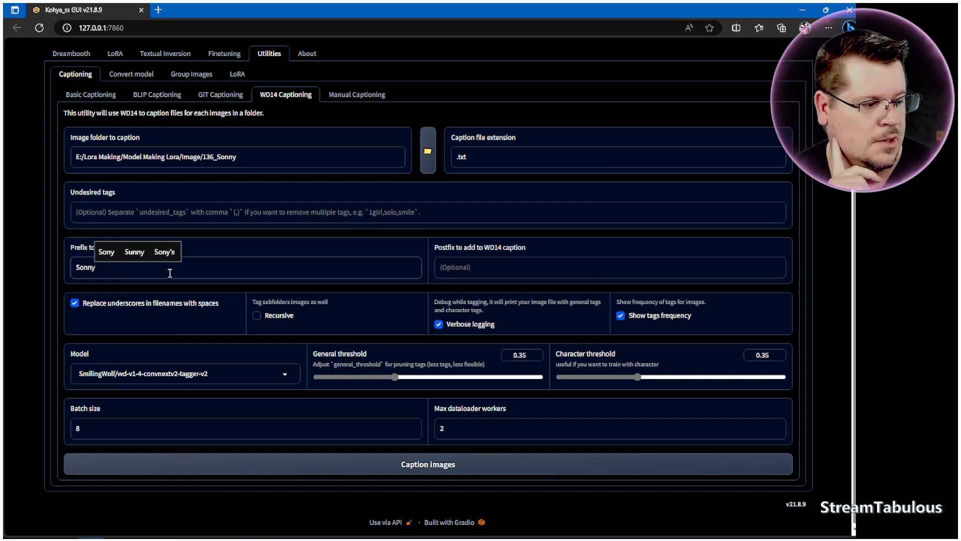
left_click(362, 466)
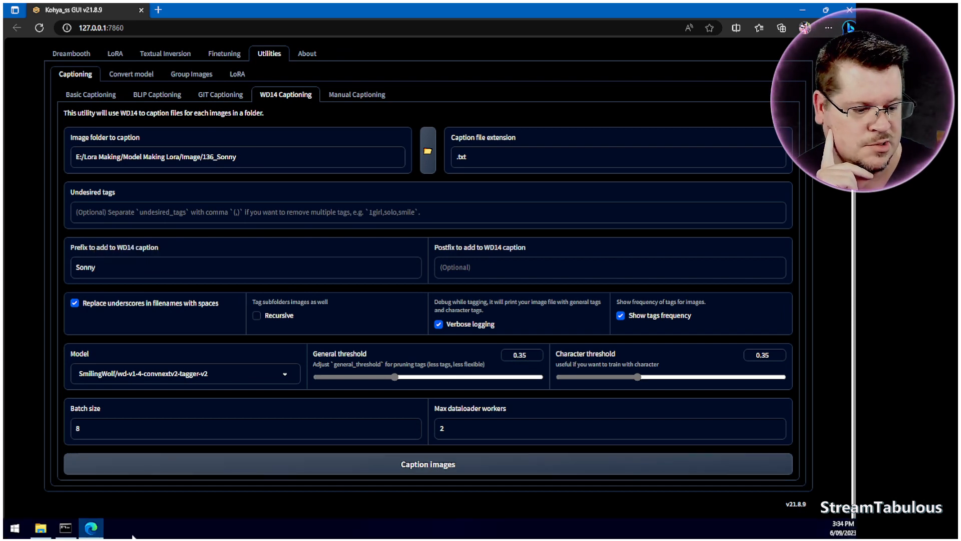
Step: Switch to the Kohya_ss command window and examine the captioning output, moving and enlarging the window to show the whole tag frequency list
left_click(65, 527)
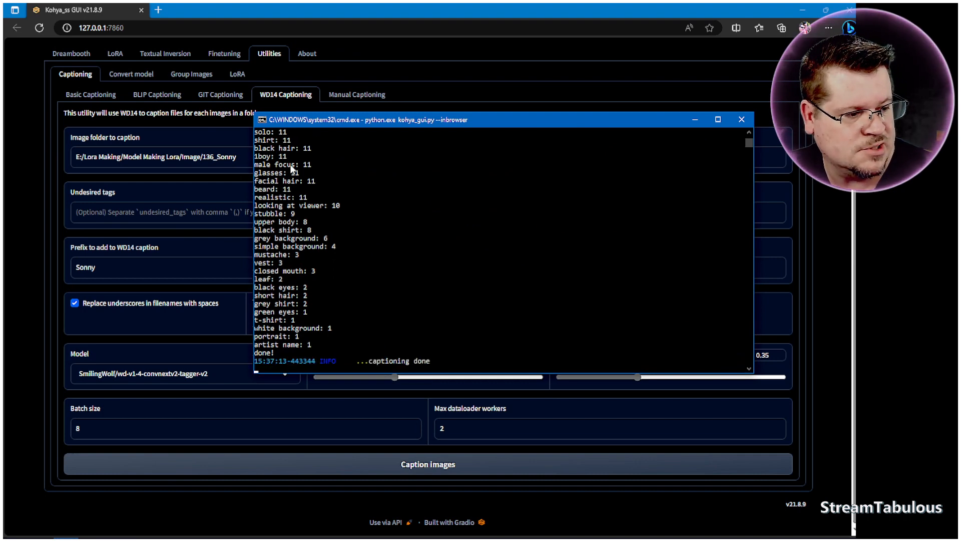
scroll(330, 269, "up", 1)
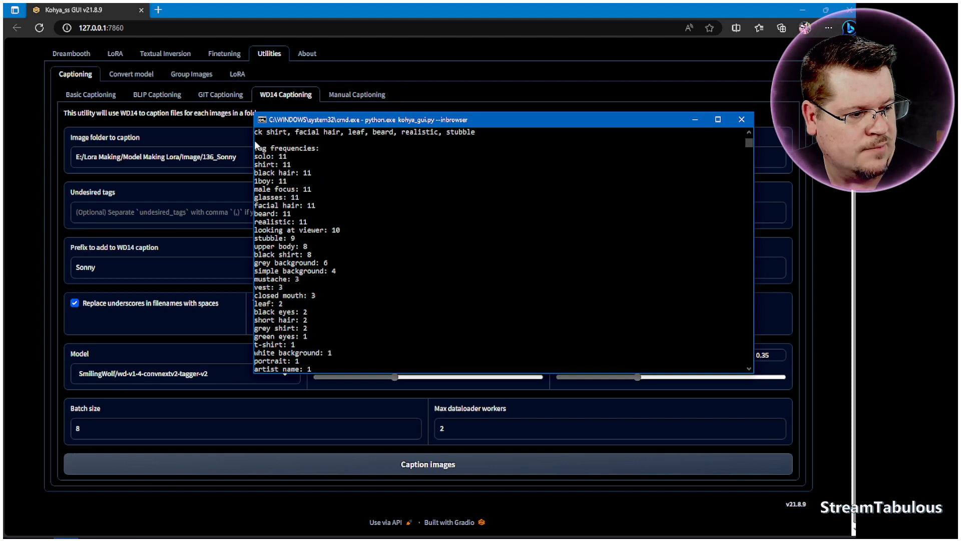
scroll(350, 274, "down", 1)
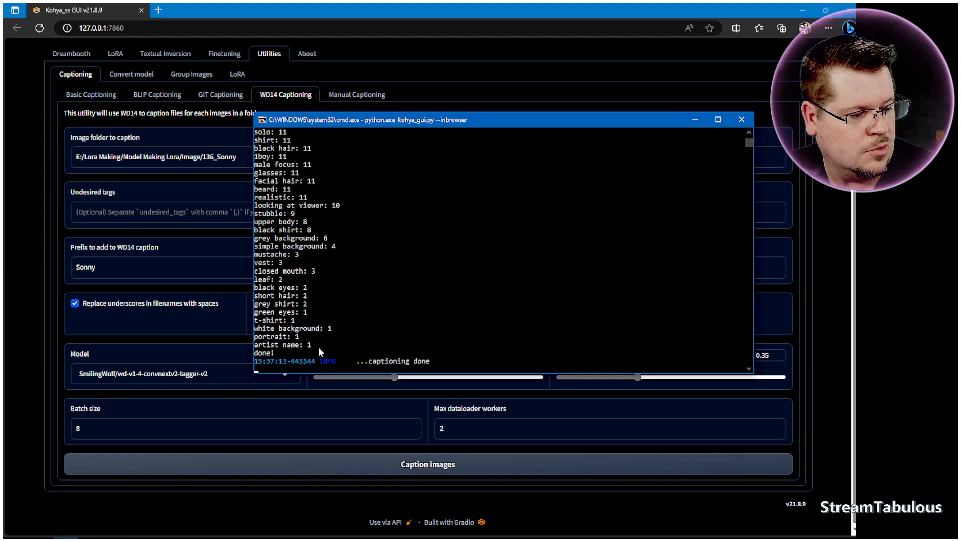
scroll(326, 347, "up", 1)
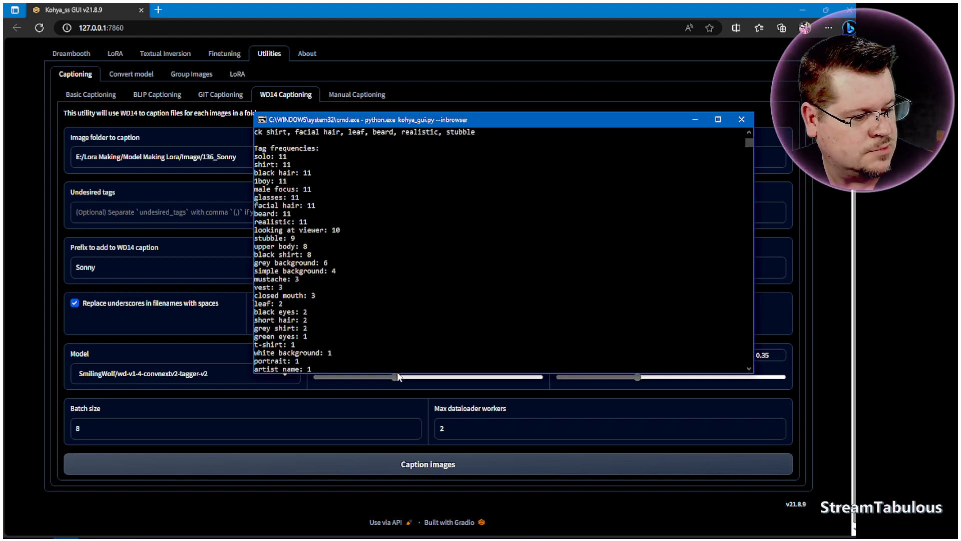
left_click_drag(422, 121, 392, 100)
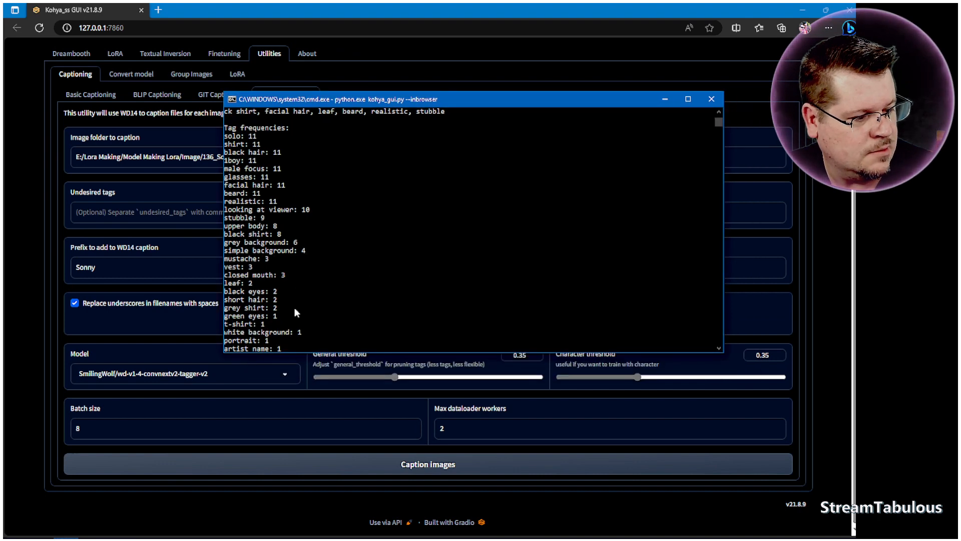
left_click_drag(267, 353, 263, 406)
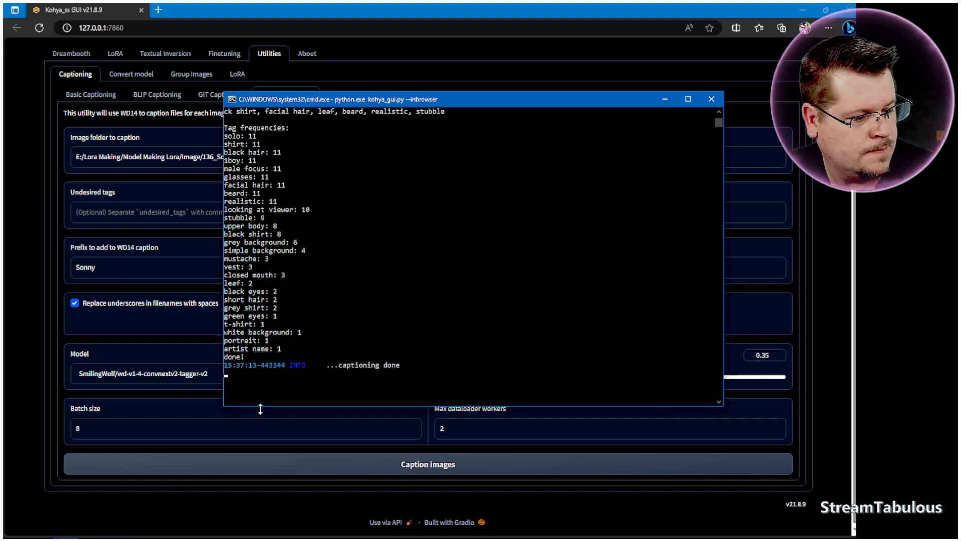
scroll(311, 311, "up", 1)
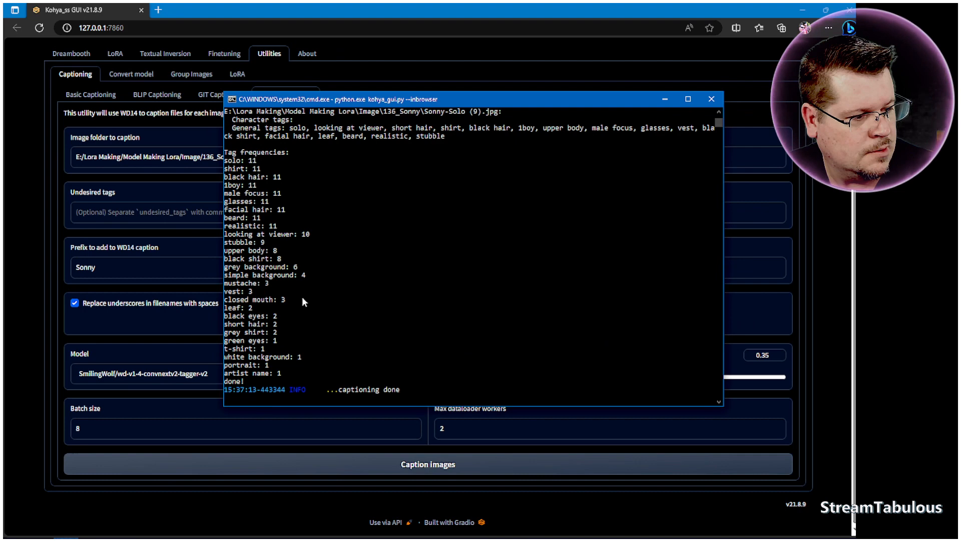
Step: Copy the complete tag frequencies list, from its heading to the artist name entry, out of the command window
left_click_drag(288, 373, 239, 163)
key("ctrl+c")
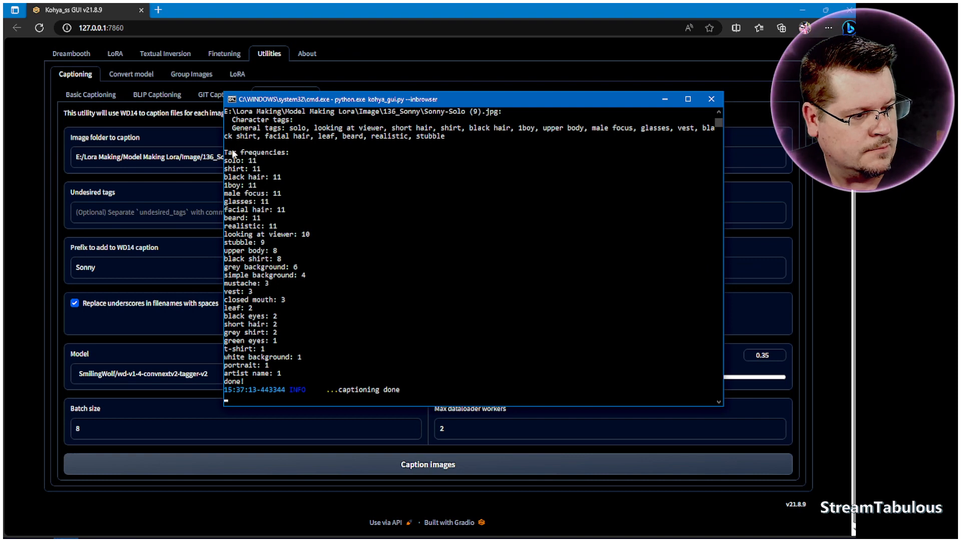
left_click_drag(226, 145, 313, 379)
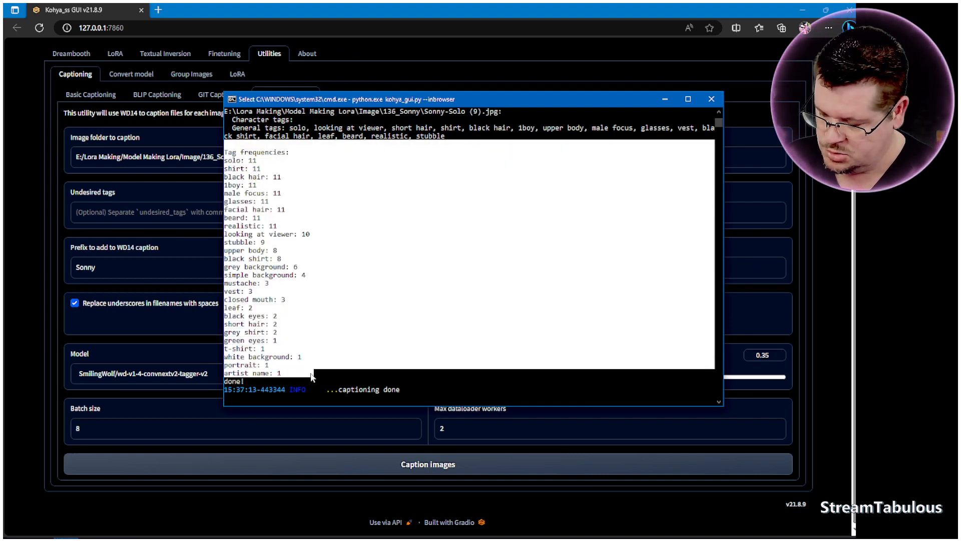
key("ctrl+c")
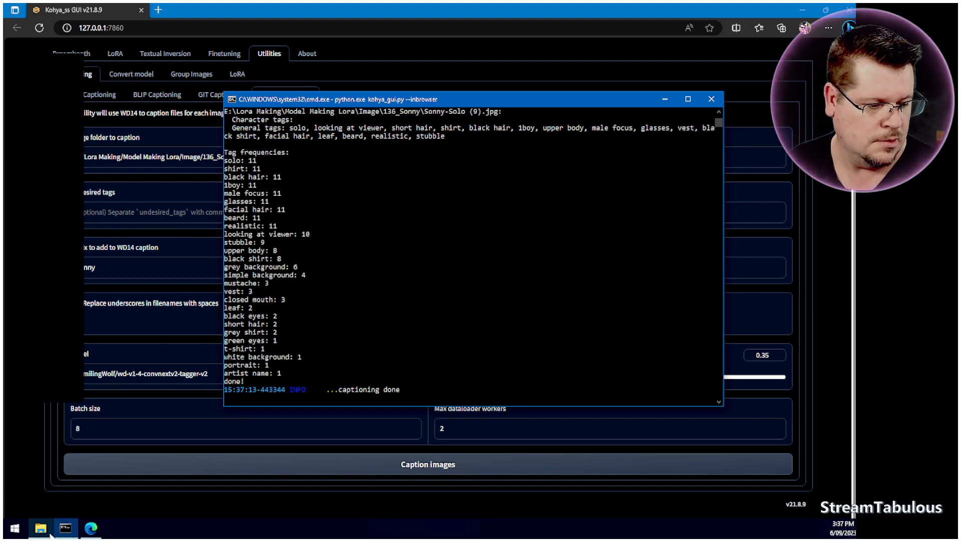
Step: Switch to File Explorer and create a text document named promt.txt in the Lora Making folder
left_click(41, 528)
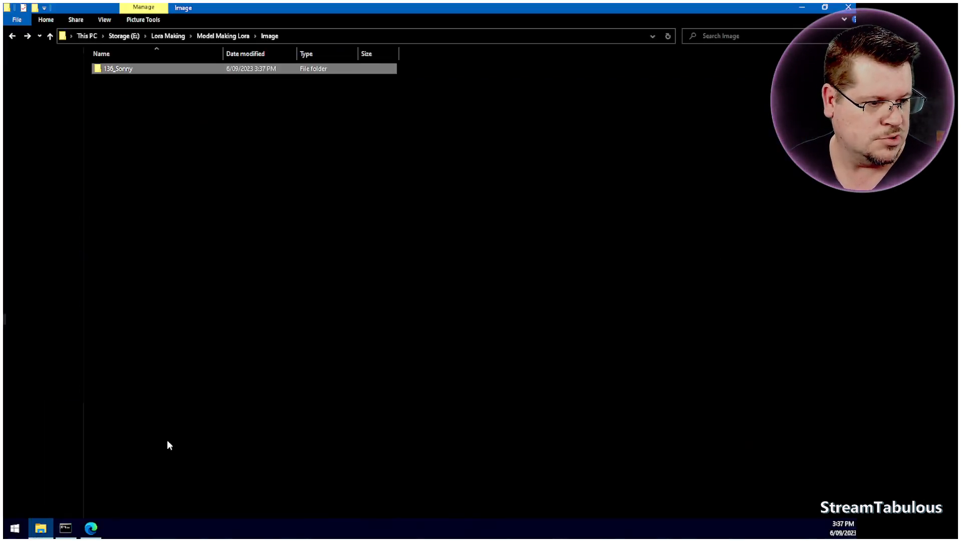
key("alt+Up")
key("alt+Up")
right_click(194, 174)
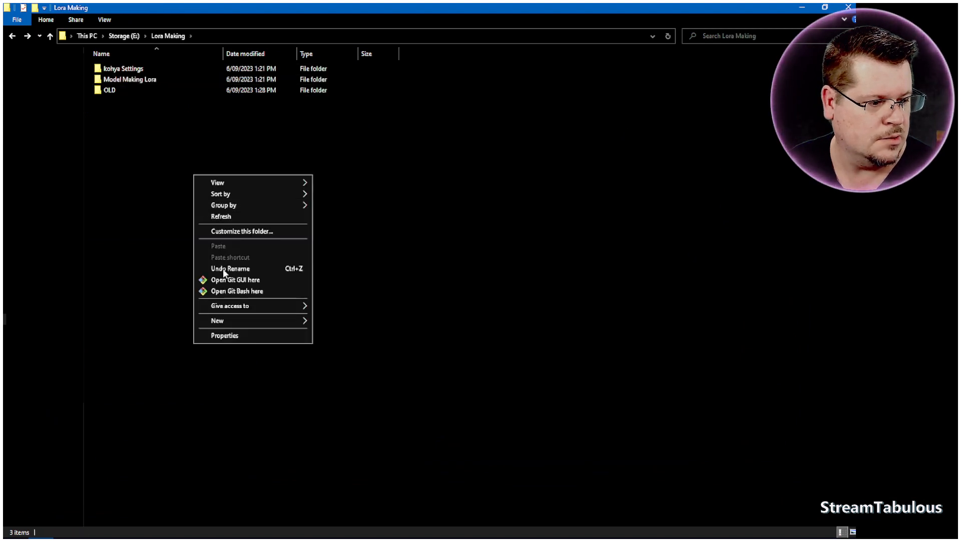
mouse_move(255, 322)
left_click(320, 370)
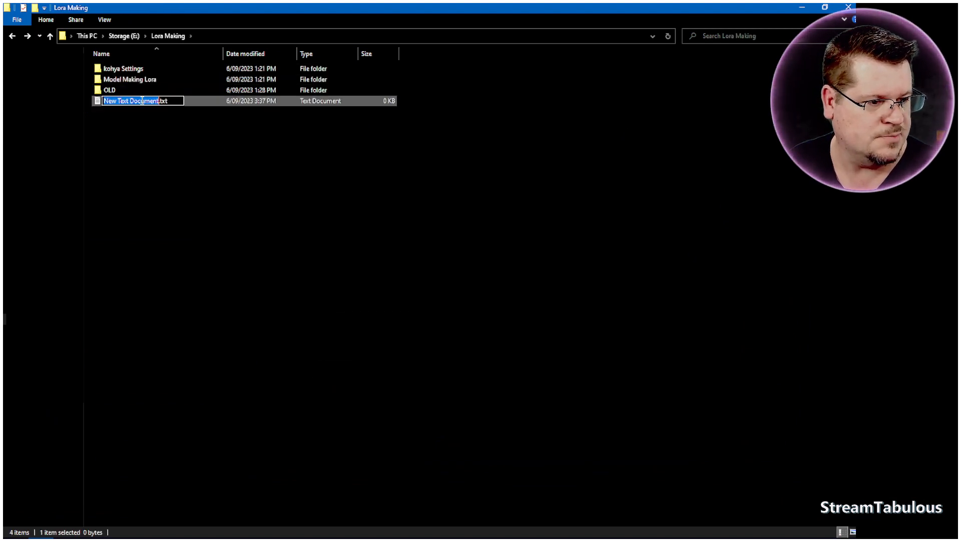
type("p")
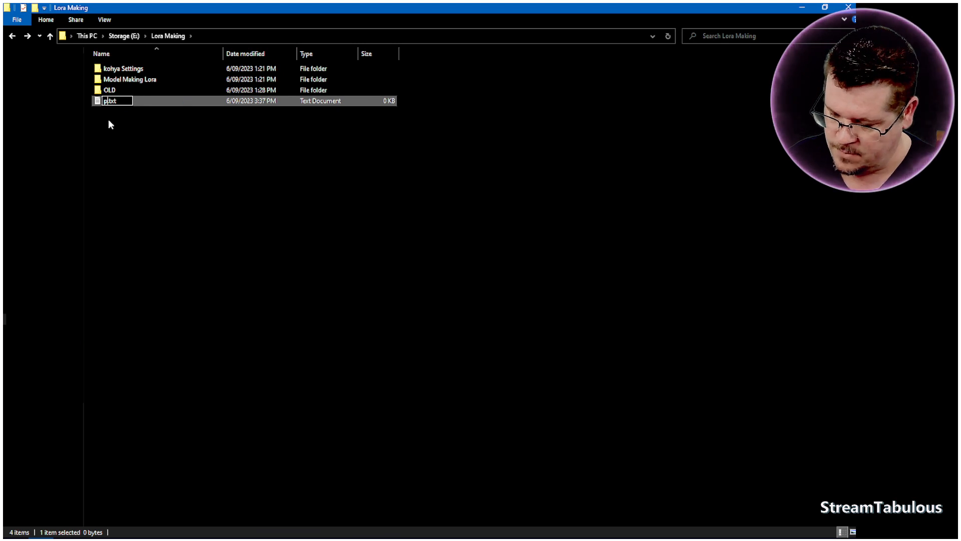
type("rom")
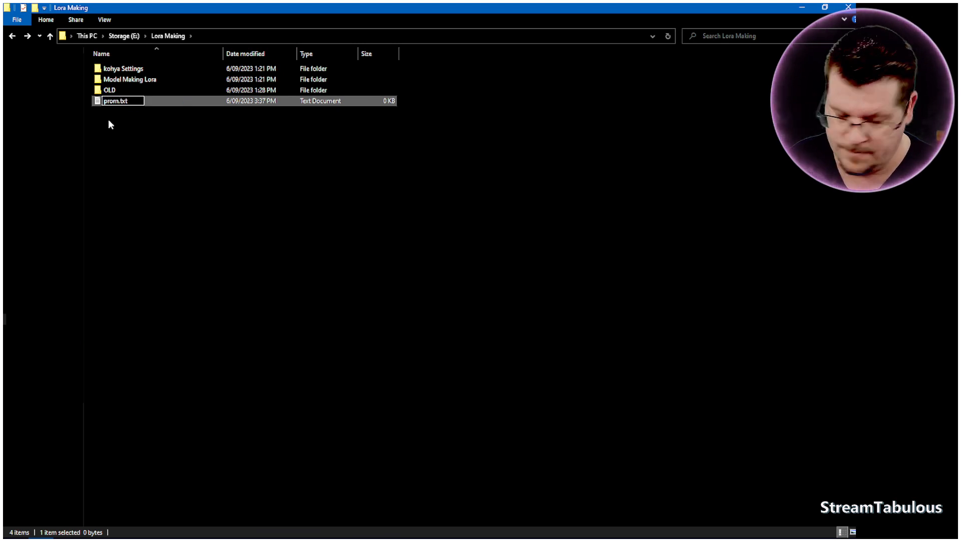
type("t")
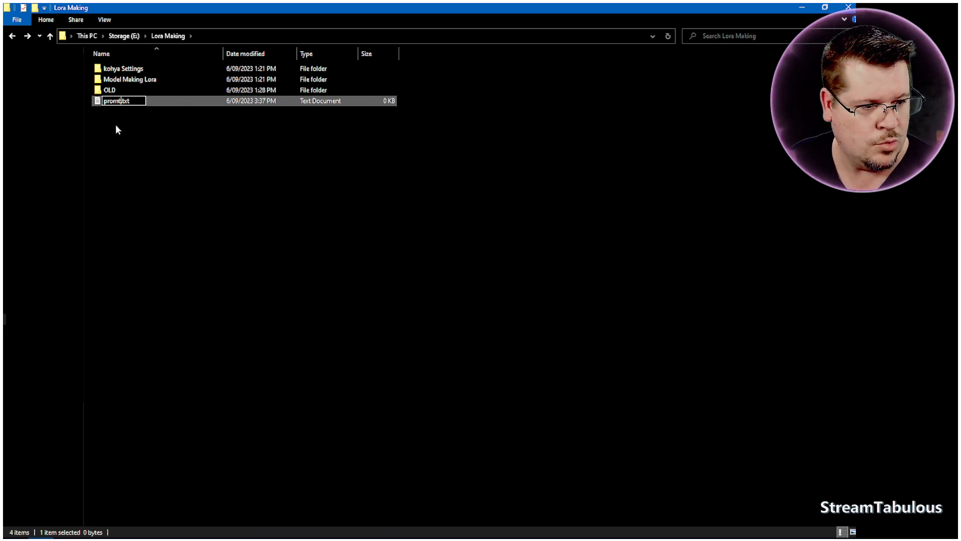
key("Return")
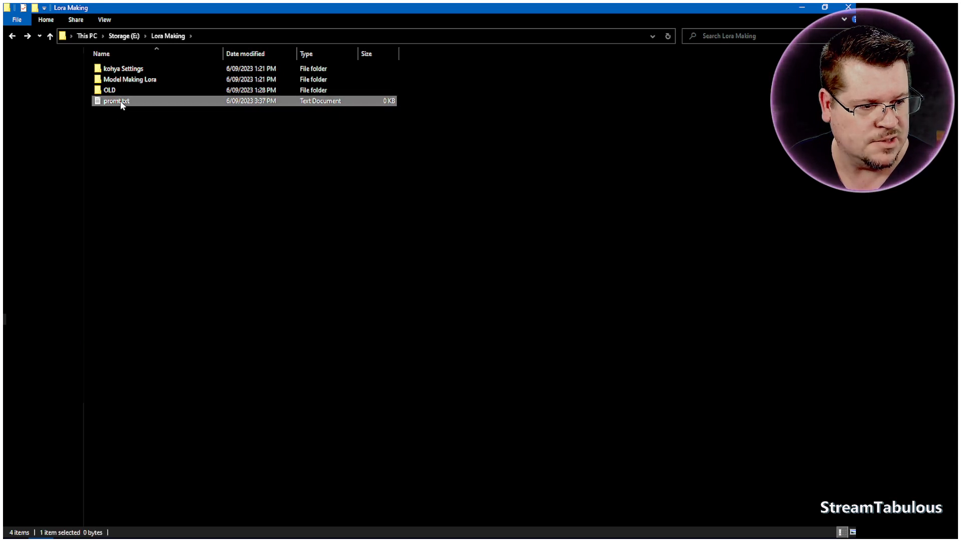
Step: Paste the copied tag frequencies into promt.txt in Notepad, save the file and close it
double_click(120, 101)
right_click(127, 116)
left_click(155, 159)
key("alt+f")
key("Down")
key("Down")
key("Down")
key("Return")
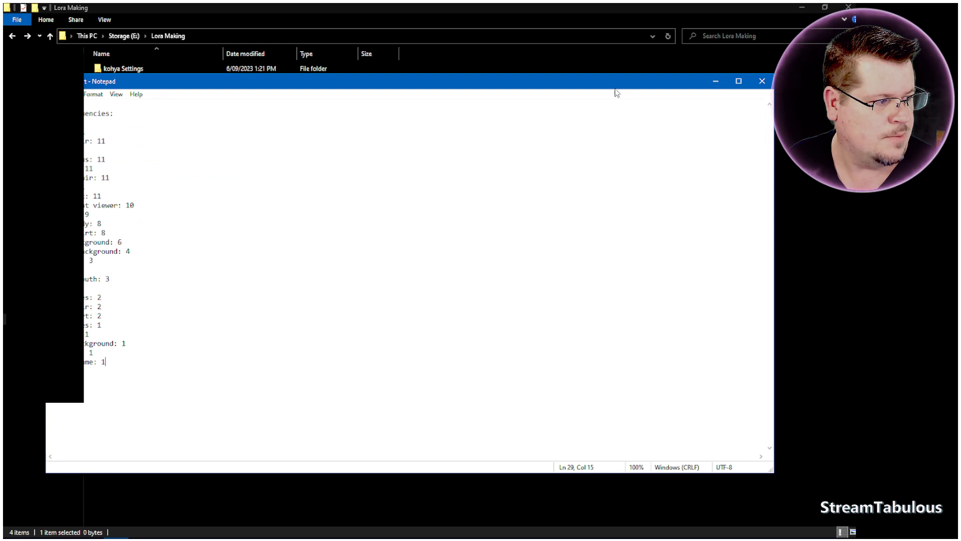
left_click_drag(623, 86, 752, 89)
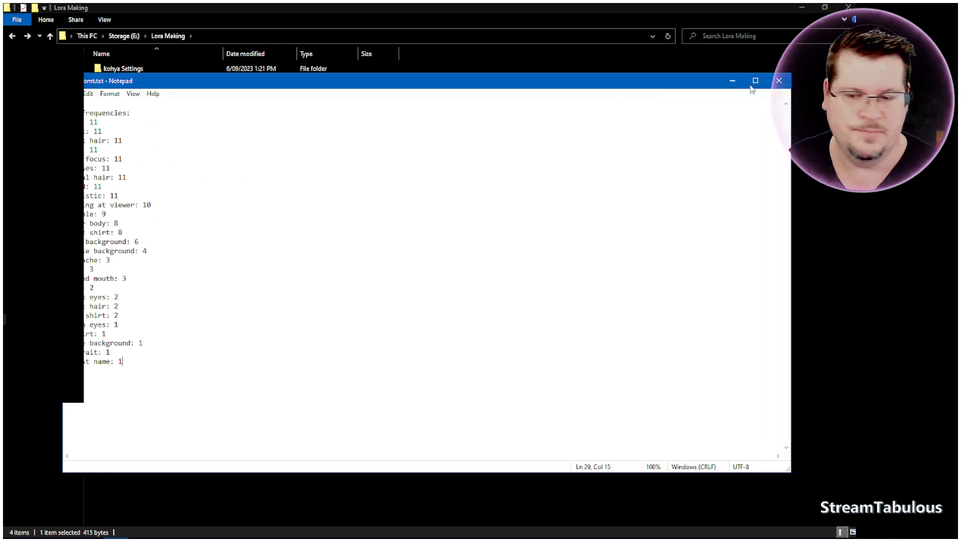
left_click(779, 81)
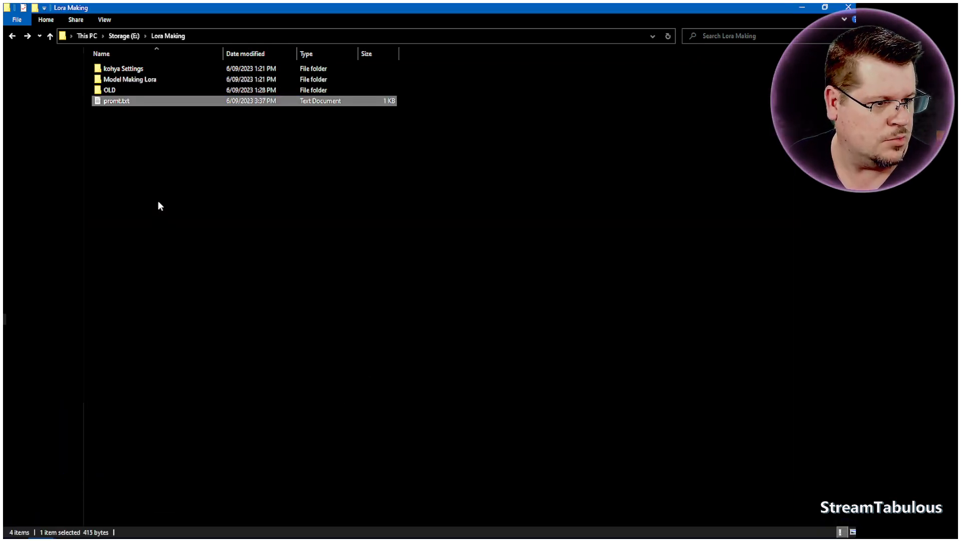
Step: Open the first photo's caption file in the subject's training subfolder, read its tags, close it and return to the Image folder
double_click(140, 79)
double_click(116, 70)
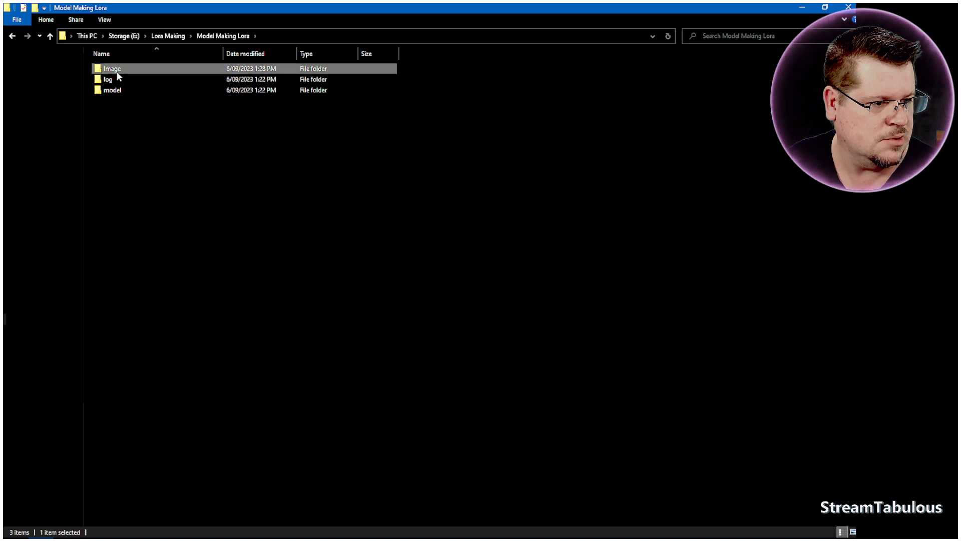
double_click(116, 72)
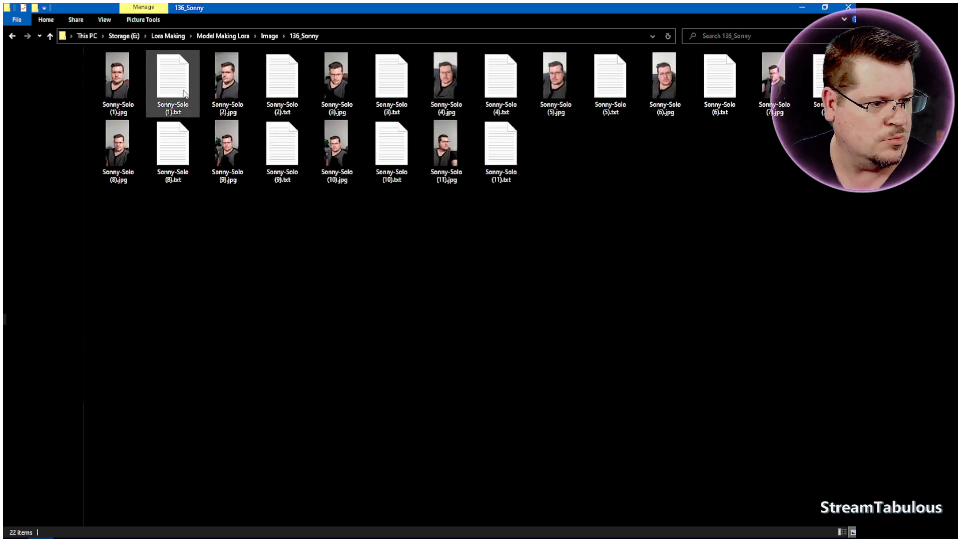
double_click(183, 109)
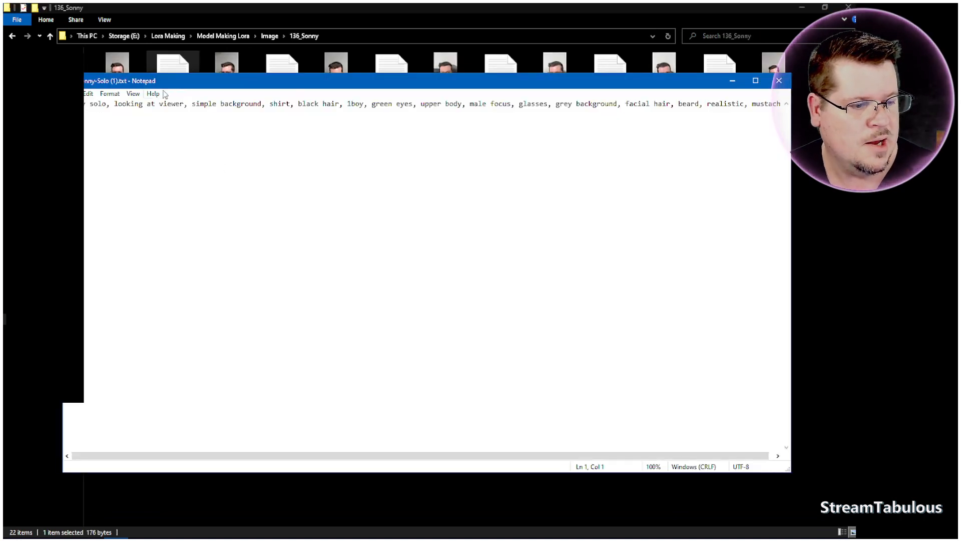
left_click_drag(180, 83, 178, 111)
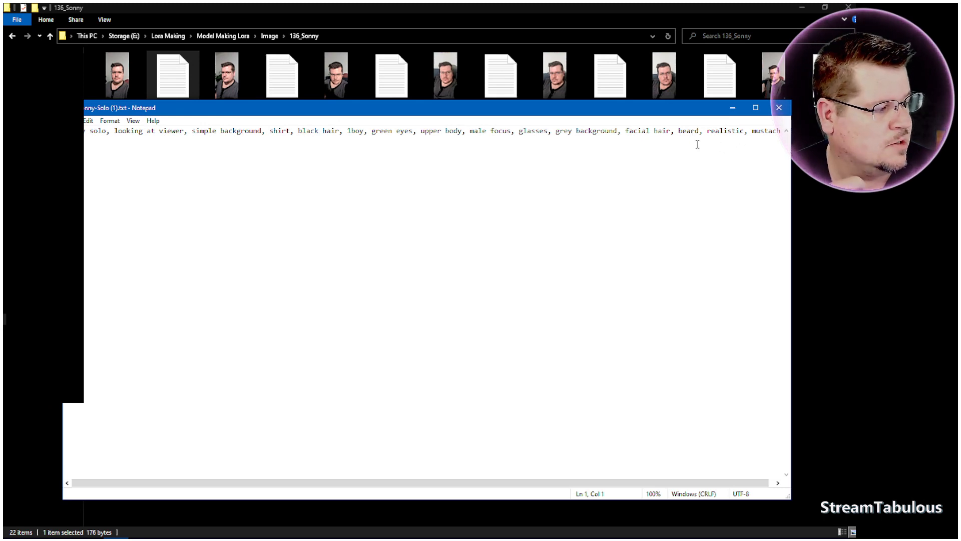
scroll(751, 141, "right", 1)
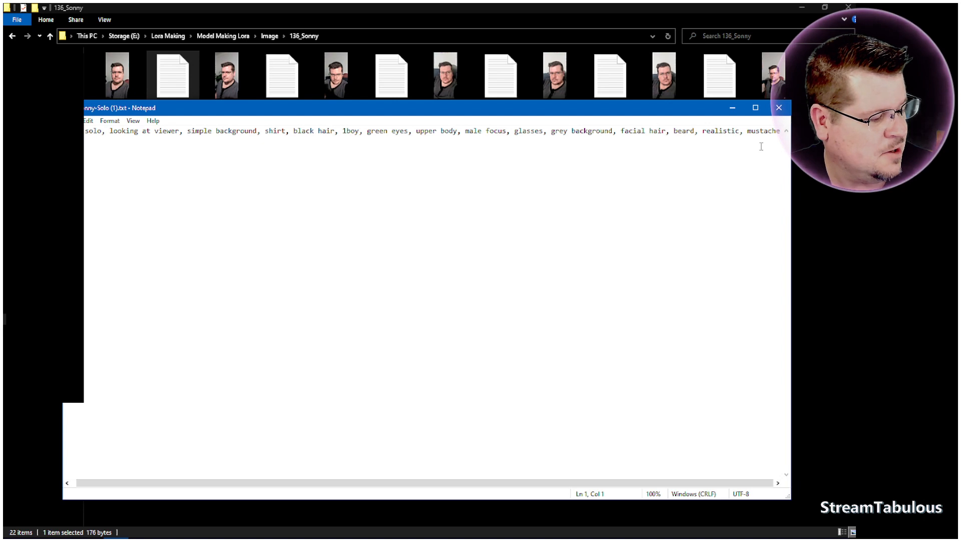
scroll(764, 140, "left", 1)
left_click(779, 107)
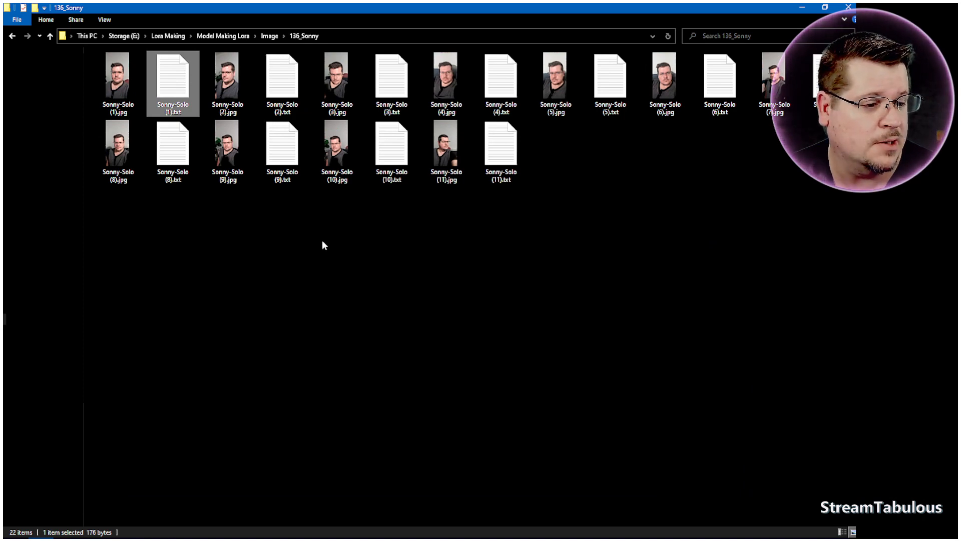
key("alt+Left")
Step: Switch back to the Kohya_ss GUI in Edge and save the LoRA training configuration to Low GTX-Settings.json
left_click(90, 526)
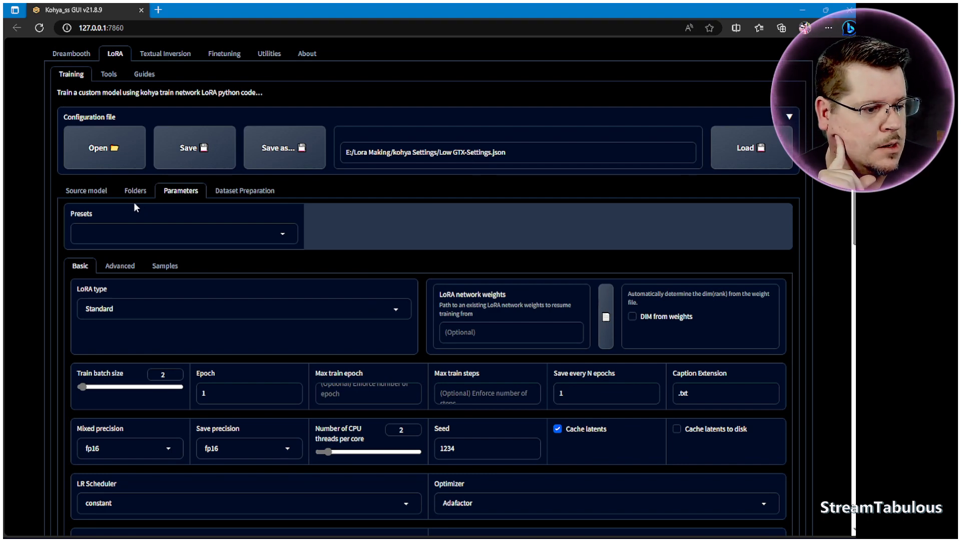
left_click(196, 154)
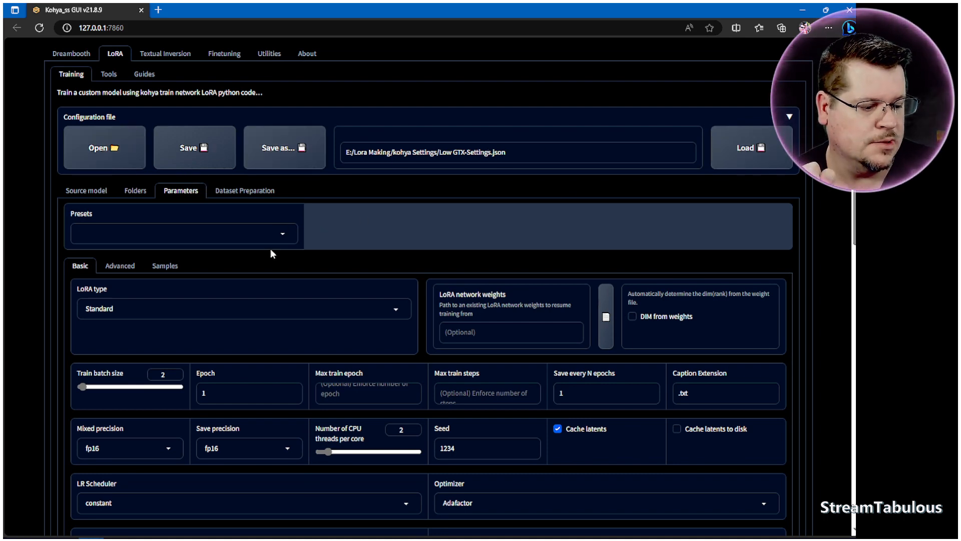
Step: Examine the basic LoRA training parameters, including batch size, precision, optimizer, learning rates, max resolution, network rank and alpha
scroll(335, 291, "down", 2)
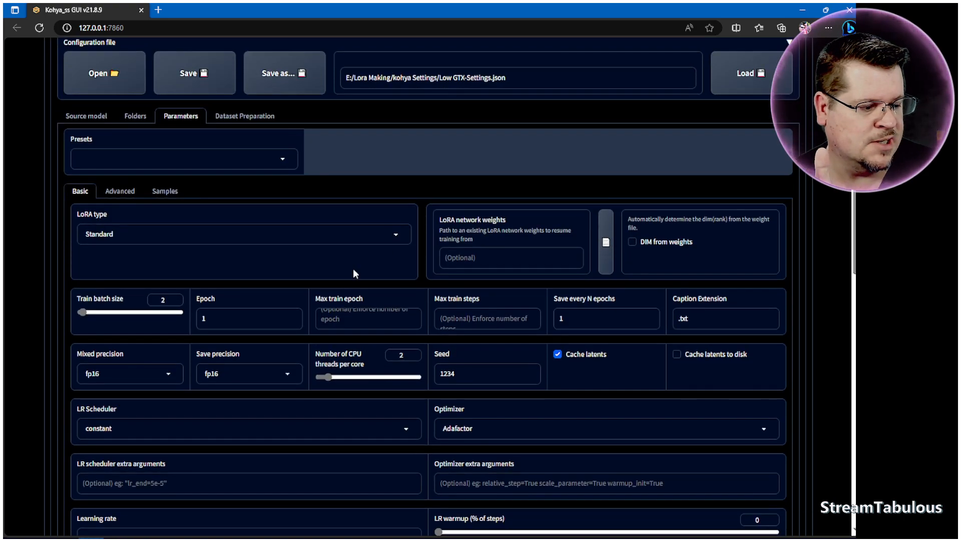
scroll(353, 272, "down", 2)
scroll(299, 325, "down", 4)
scroll(375, 343, "down", 6)
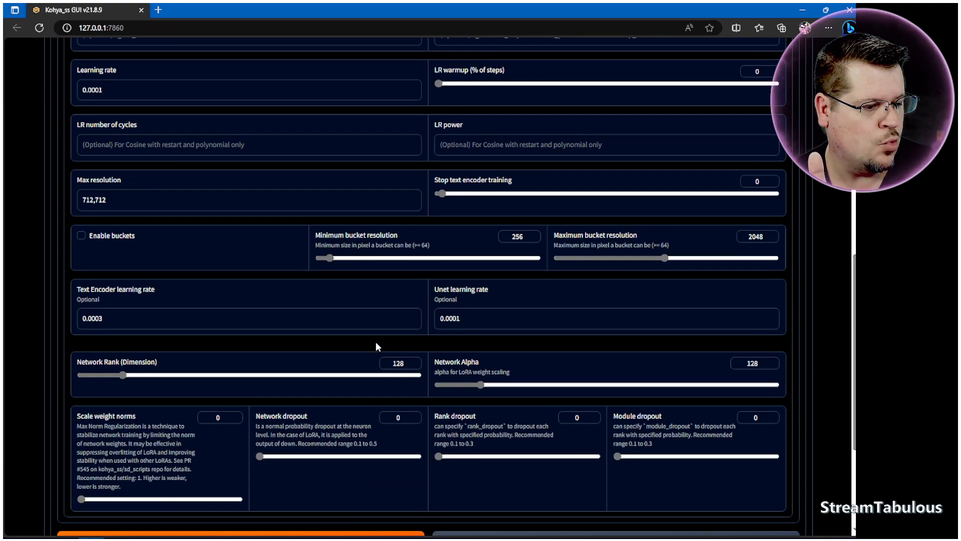
scroll(376, 345, "up", 4)
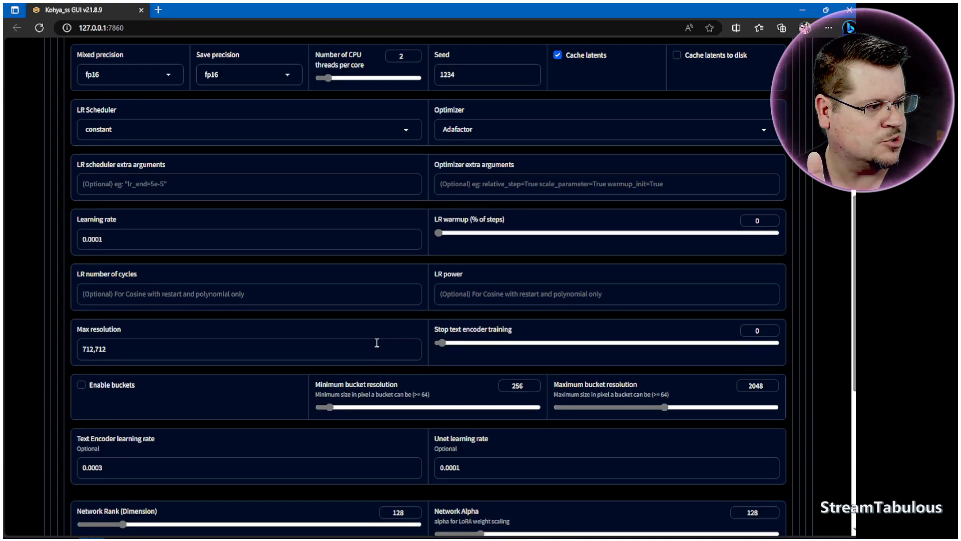
scroll(376, 343, "up", 2)
scroll(376, 345, "up", 2)
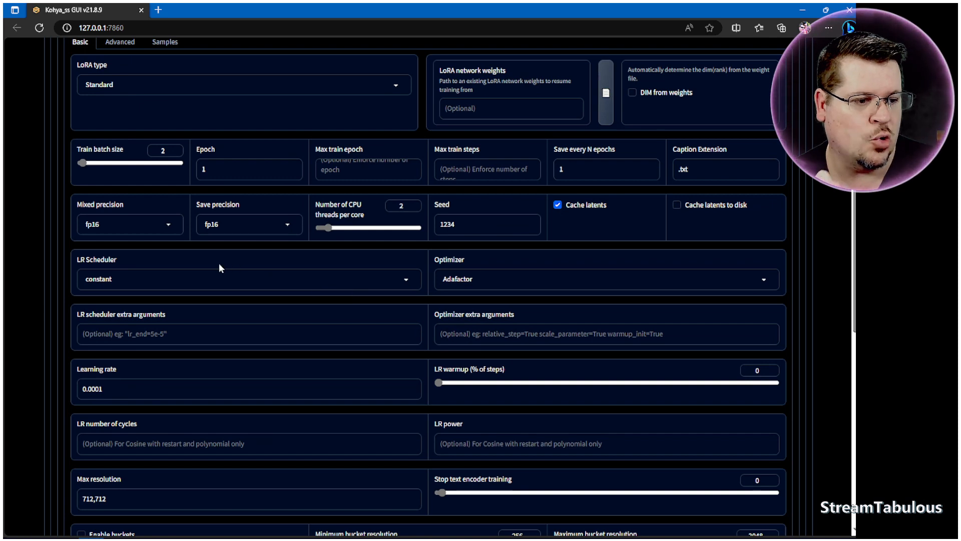
scroll(220, 264, "up", 2)
scroll(181, 155, "up", 2)
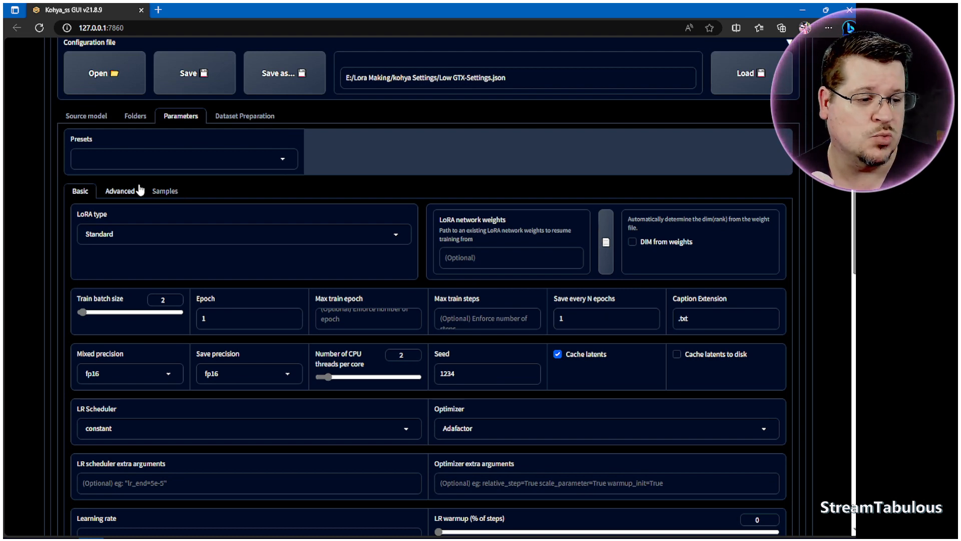
Step: Check the LoRA source model settings and the image, output and logging folders set for training
left_click(102, 117)
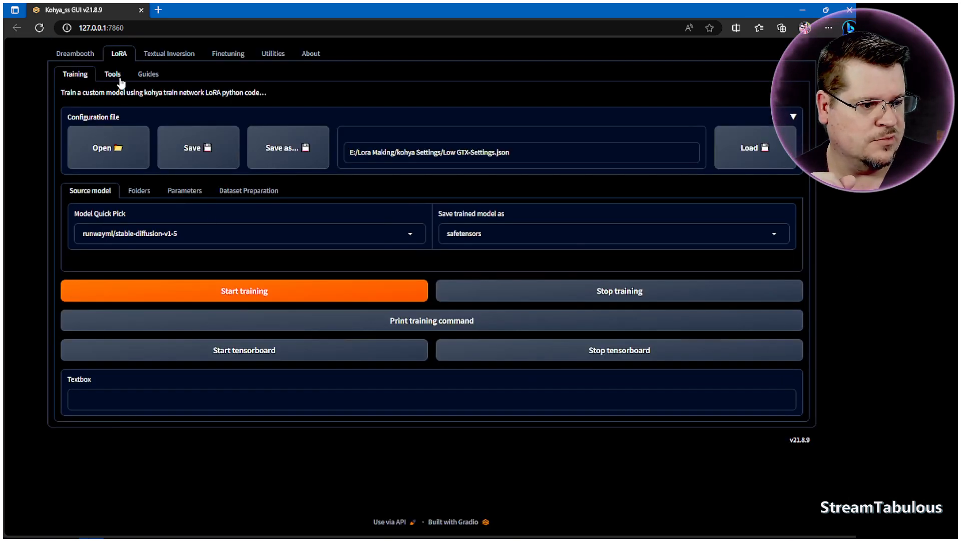
left_click(141, 191)
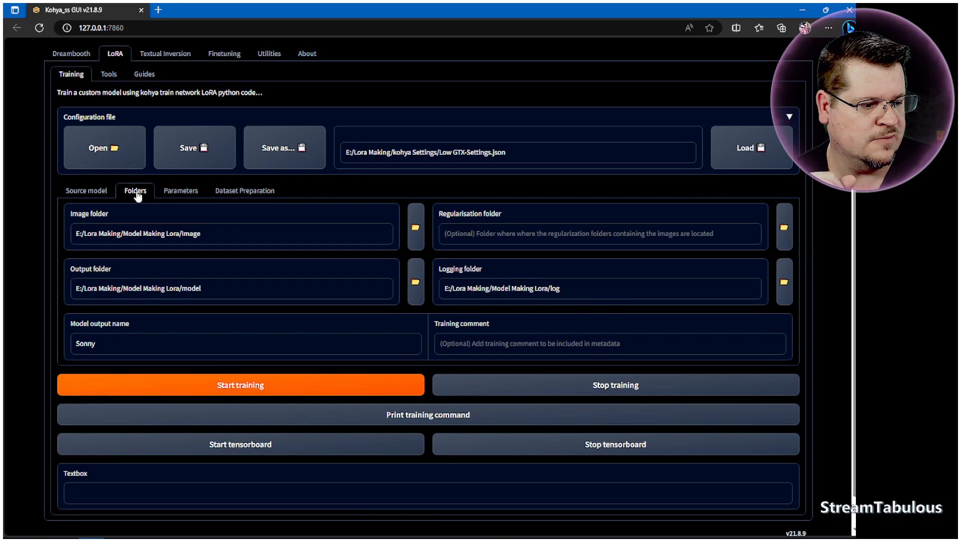
Step: Review the available base models, the folder paths and the model output name configured for the LoRA training
left_click(103, 191)
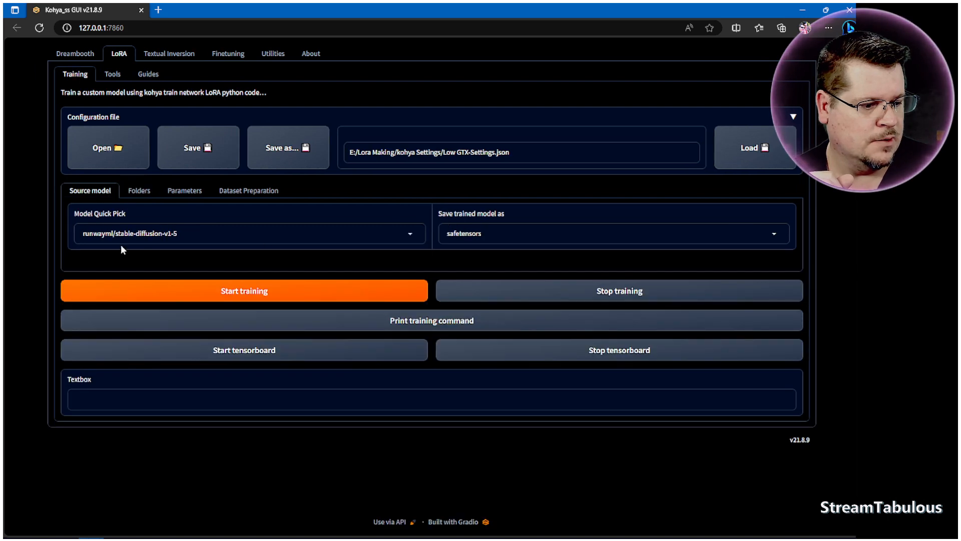
left_click(412, 236)
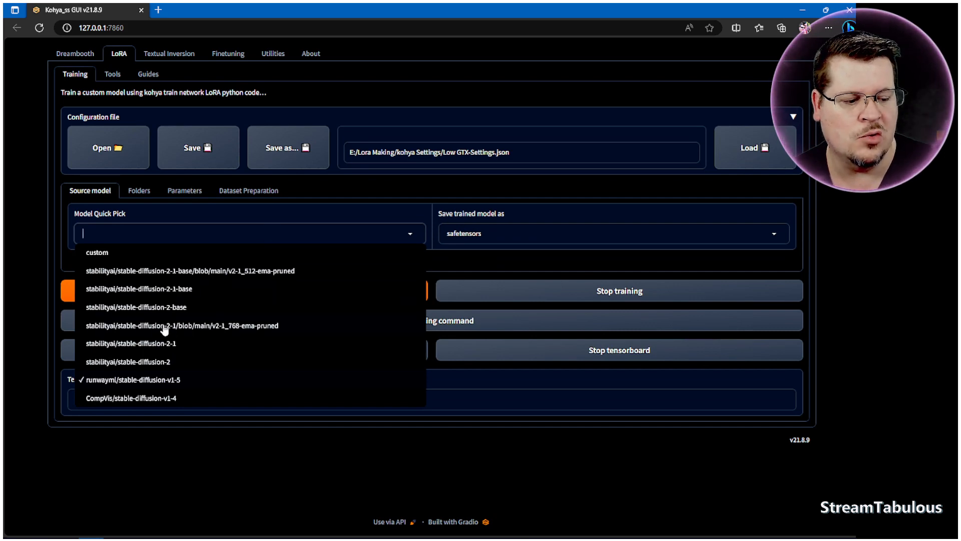
left_click(344, 215)
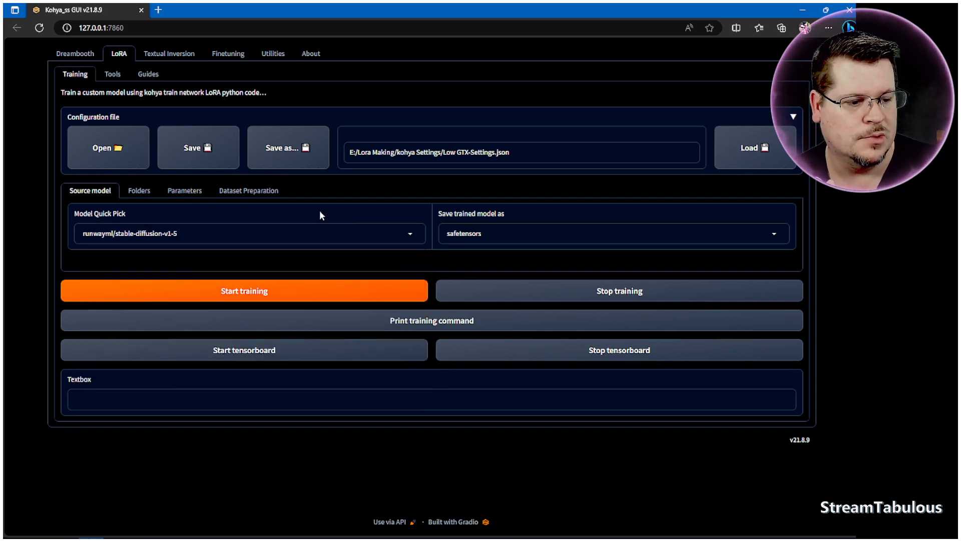
left_click(140, 192)
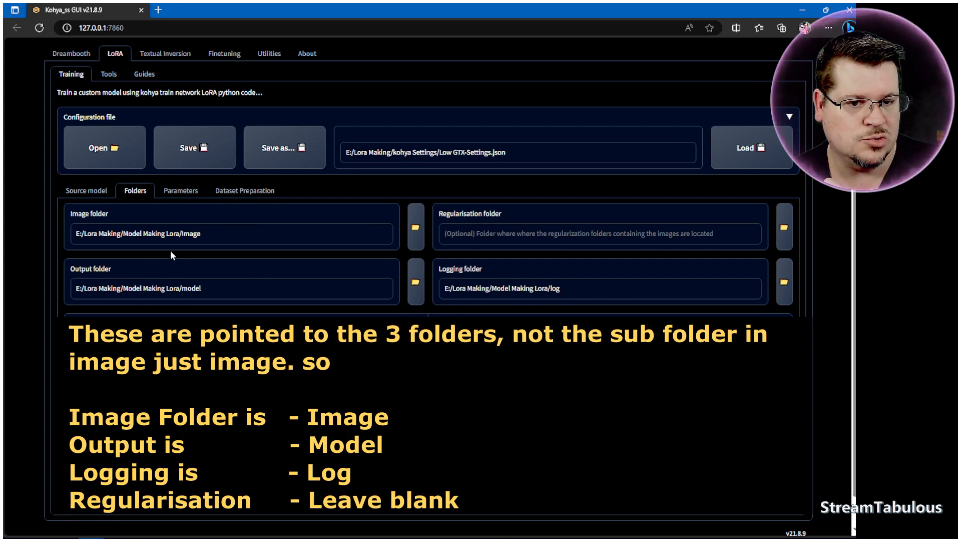
left_click(415, 241)
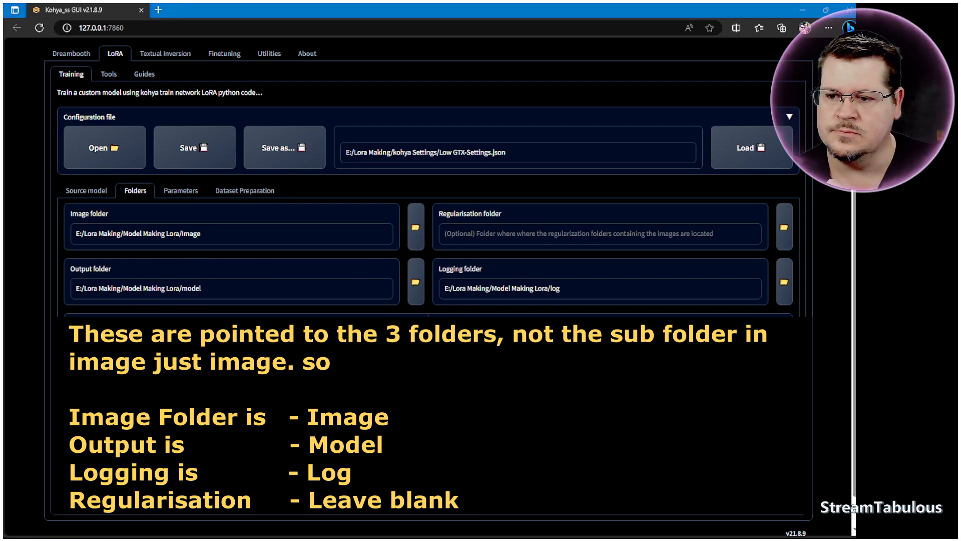
double_click(133, 344)
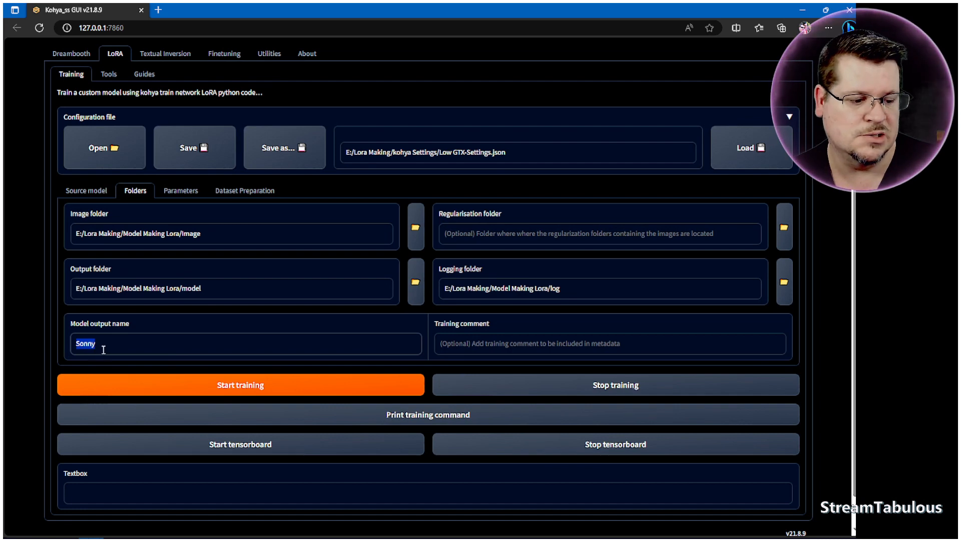
Step: Examine the basic LoRA training parameters once more, from batch size and optimizer to bucket settings, network rank and alpha
left_click(179, 192)
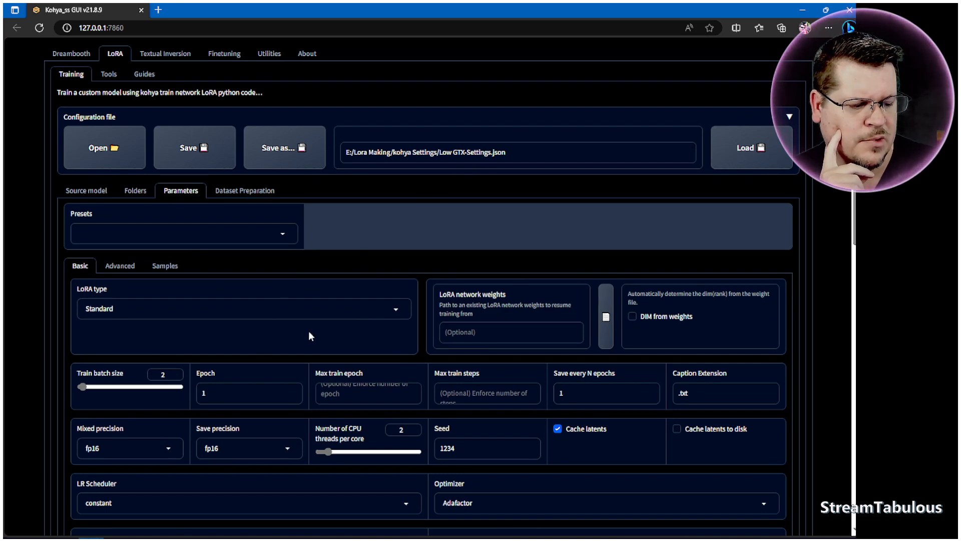
scroll(309, 334, "down", 2)
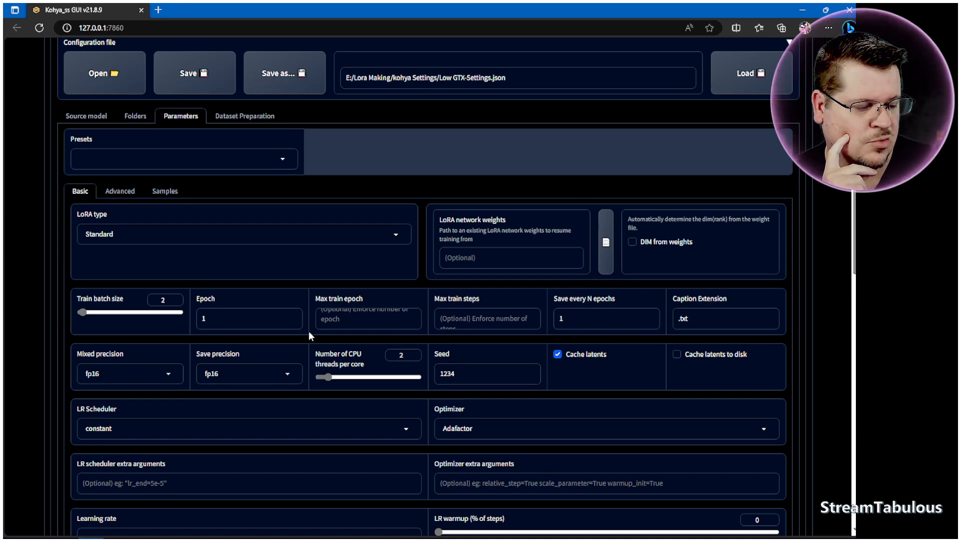
scroll(308, 330, "down", 2)
scroll(308, 330, "down", 2)
scroll(309, 330, "down", 6)
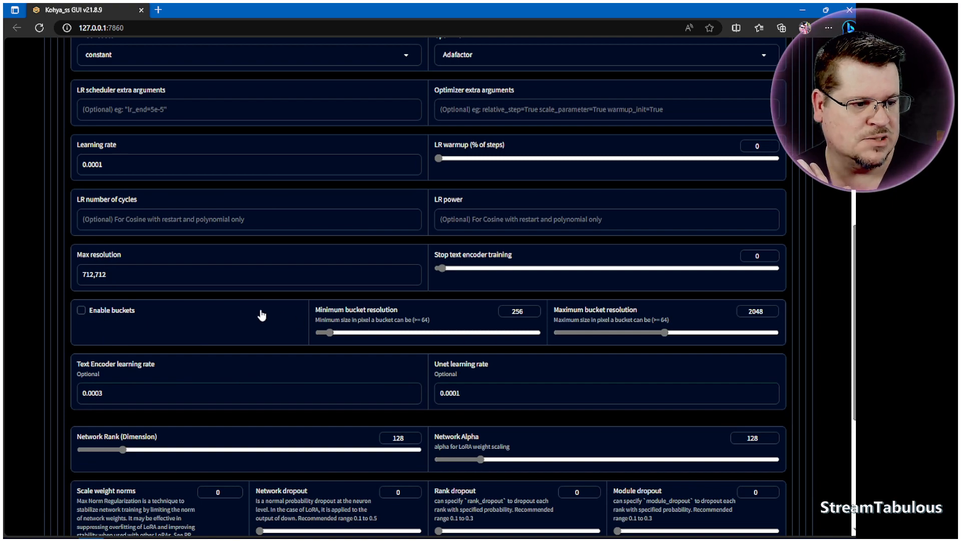
scroll(261, 315, "up", 6)
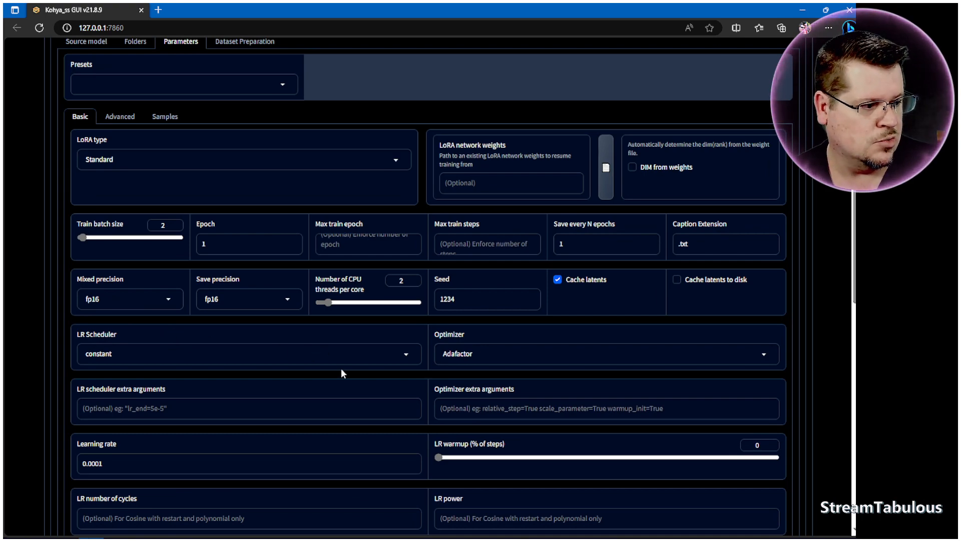
scroll(341, 368, "up", 3)
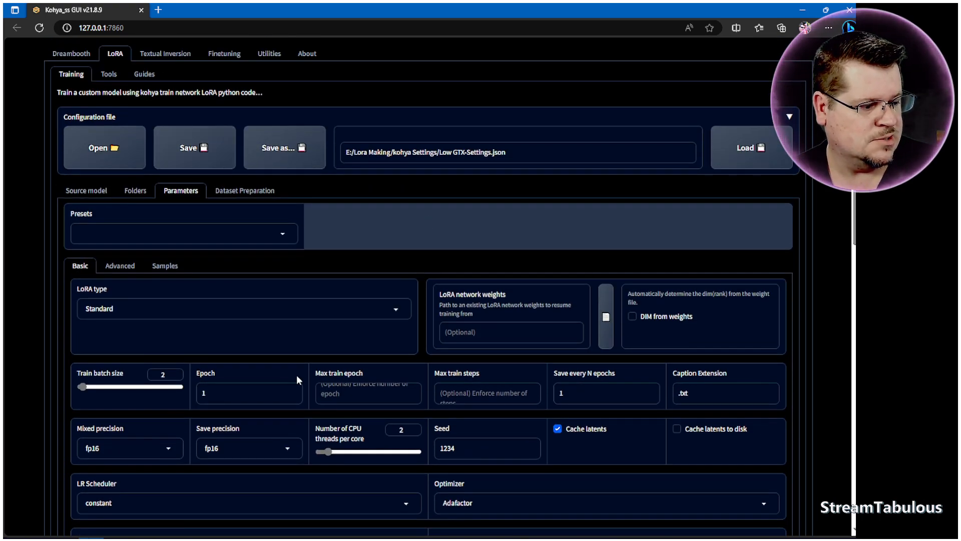
Step: Start the LoRA training and bring up the Kohya_ss console window to follow its progress
scroll(305, 395, "down", 15)
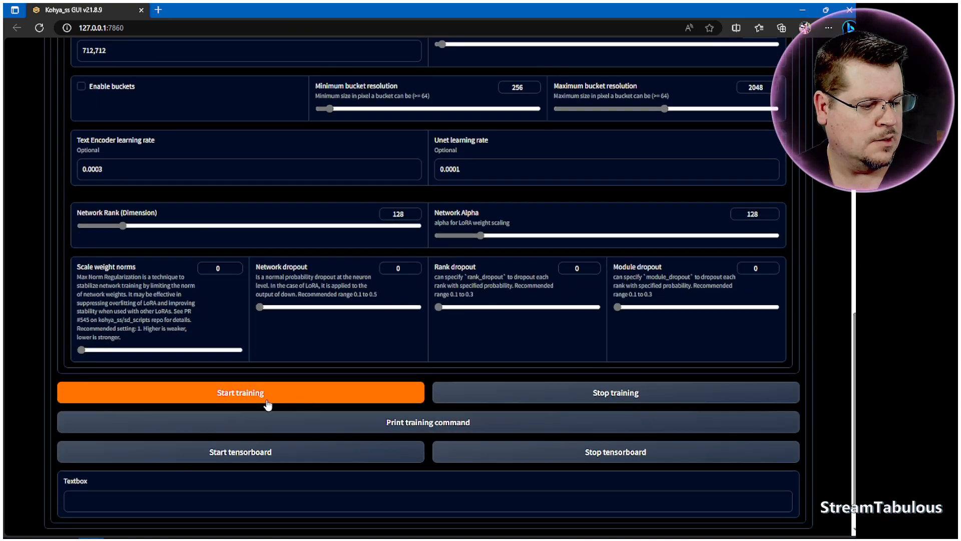
left_click(249, 396)
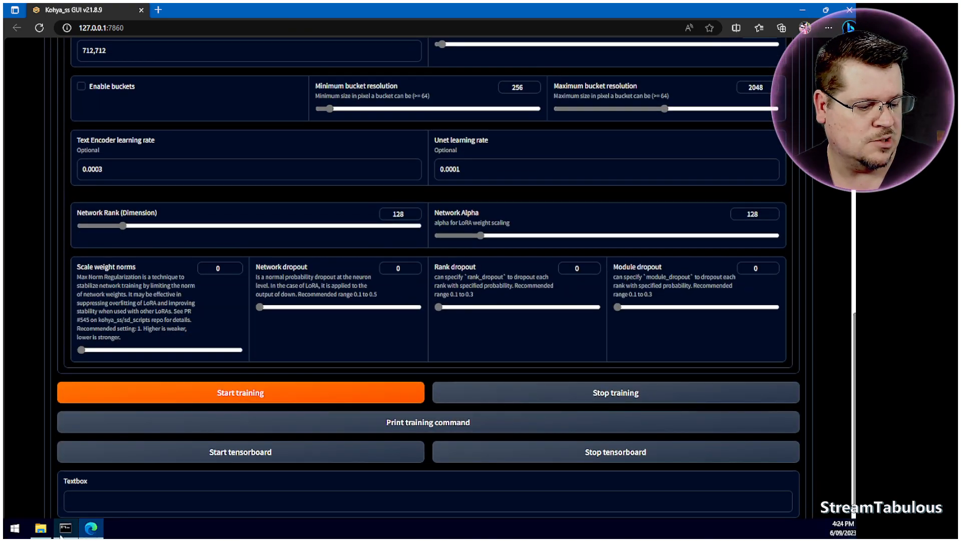
left_click(66, 528)
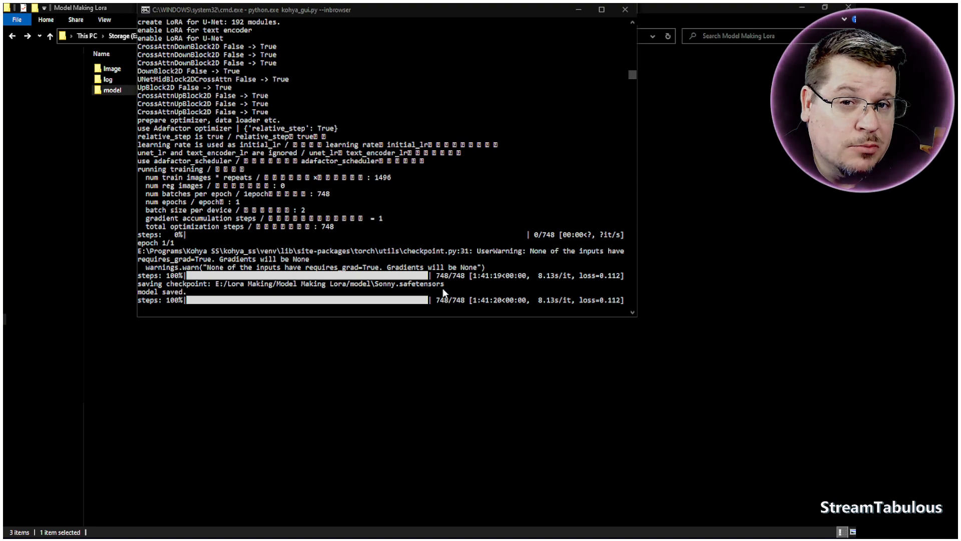
Step: Switch back to the Kohya_ss GUI in Edge and review the source model, save format options, folders and training parameters
left_click(98, 529)
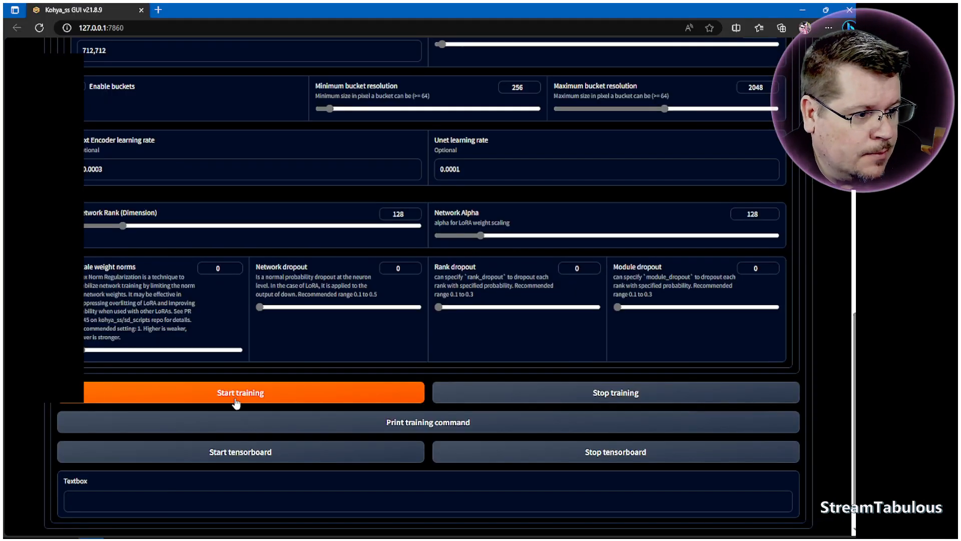
scroll(253, 206, "up", 5)
scroll(253, 207, "up", 7)
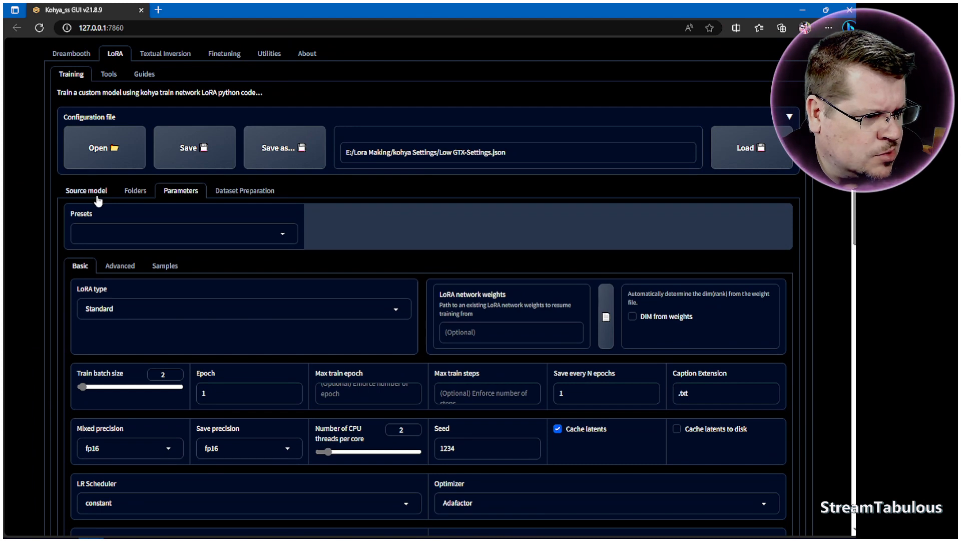
left_click(97, 197)
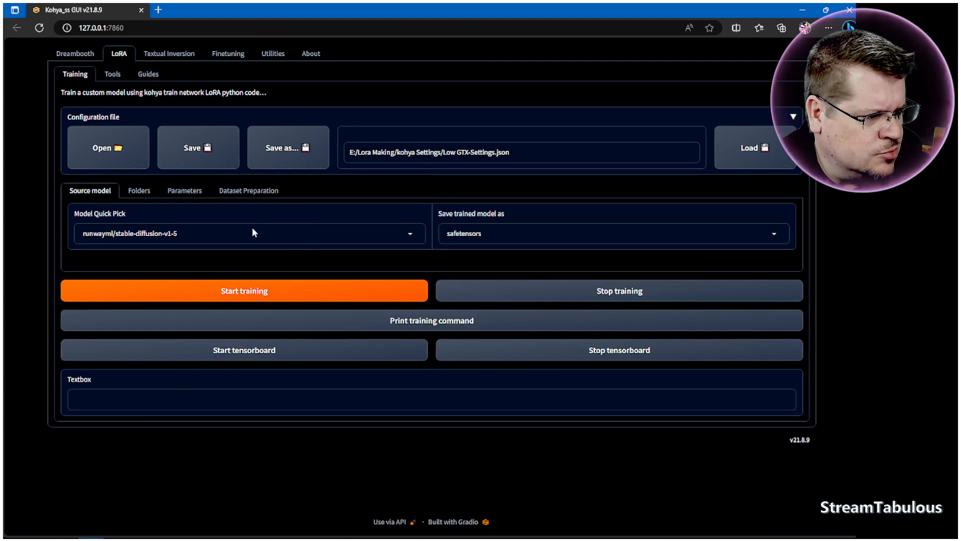
left_click(777, 234)
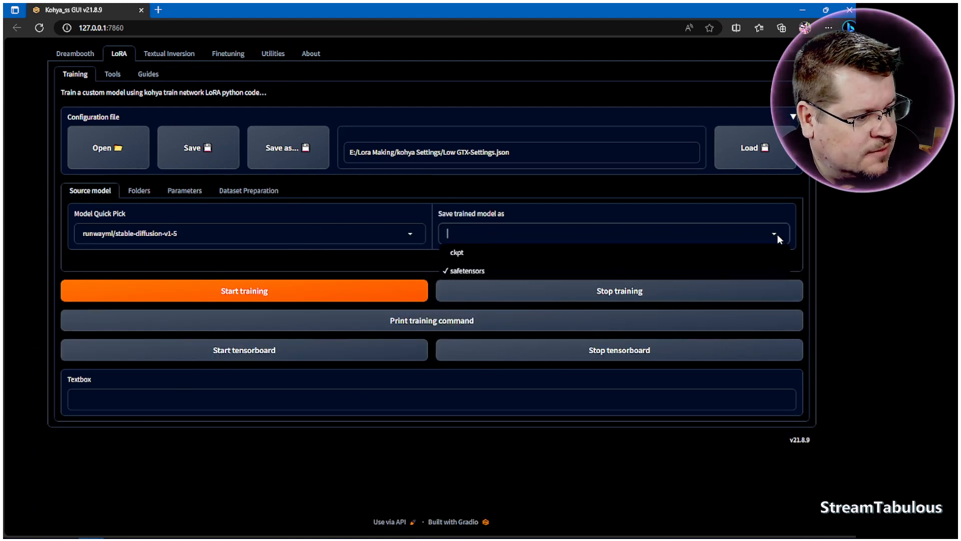
left_click(728, 231)
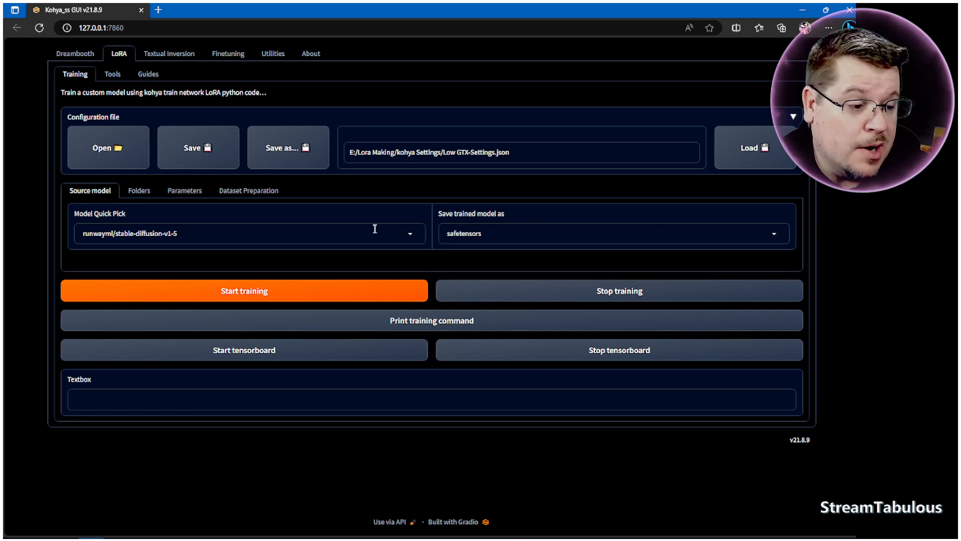
left_click(140, 192)
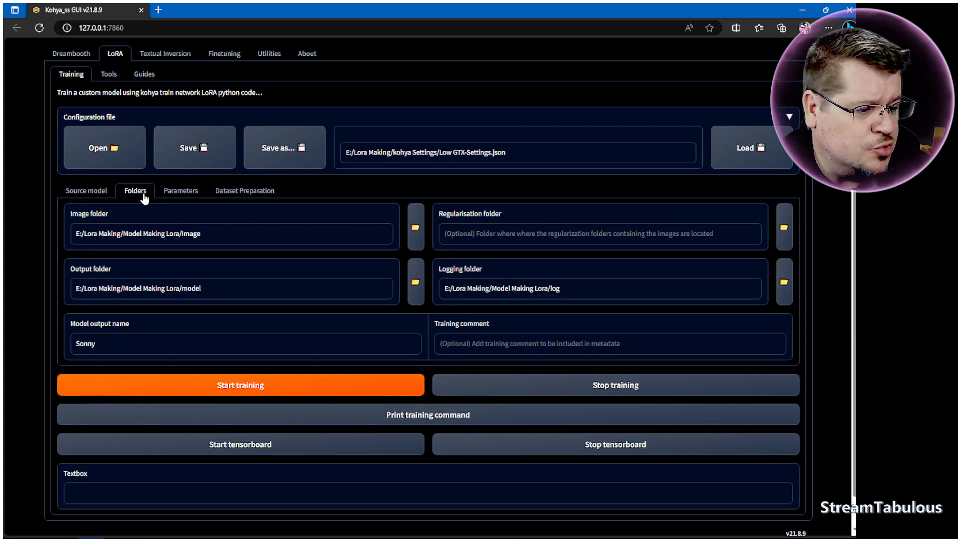
left_click(182, 195)
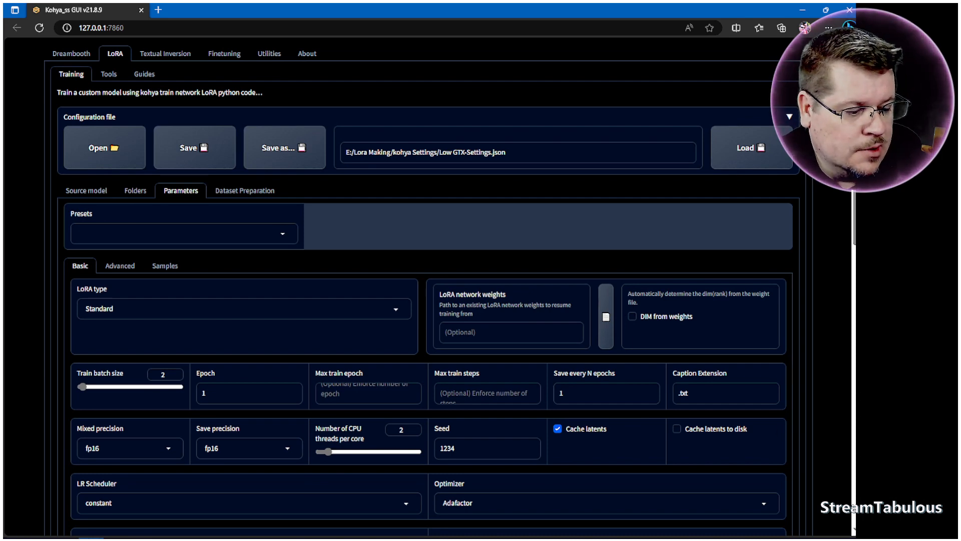
Step: Check the training output in the console and inspect the log subfolder of Model Making Lora in File Explorer
mouse_move(115, 538)
left_click(62, 527)
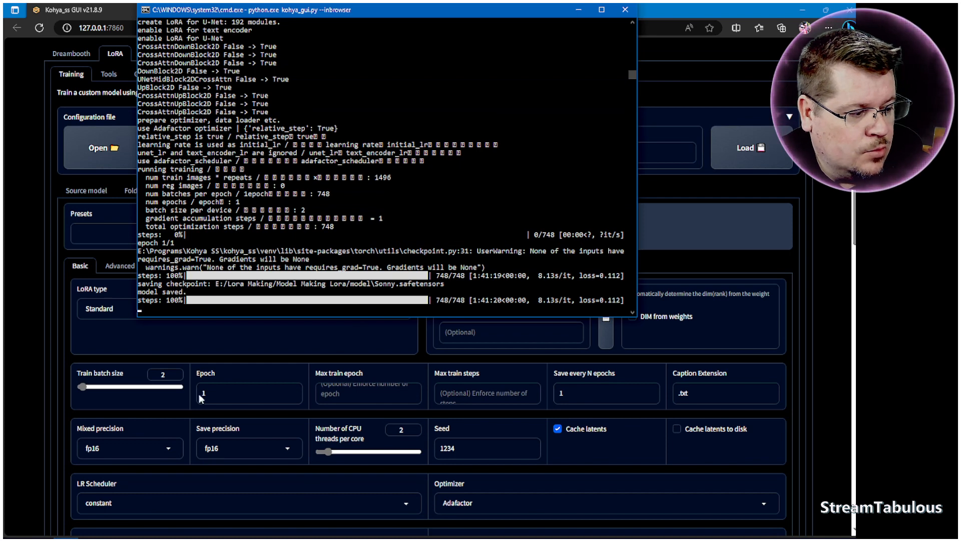
mouse_move(41, 528)
left_click(55, 480)
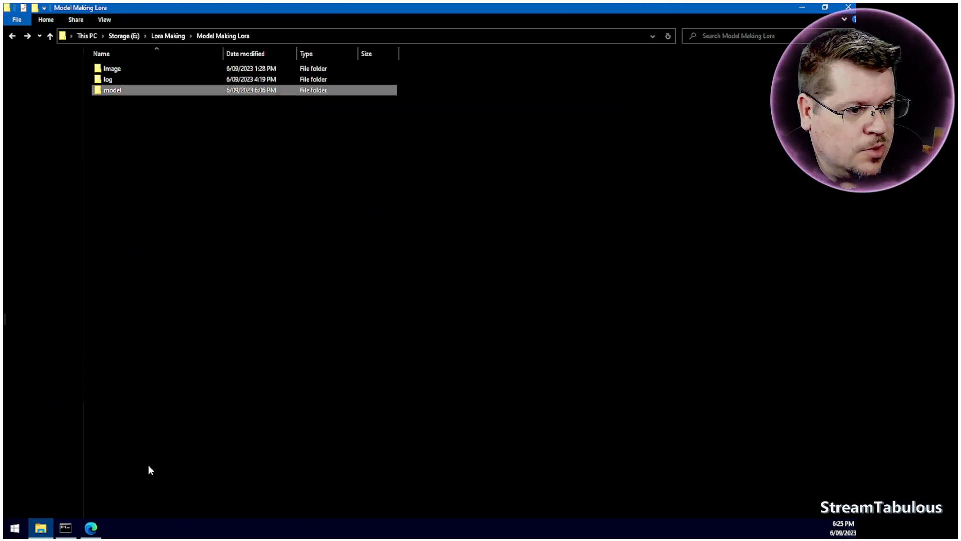
double_click(116, 78)
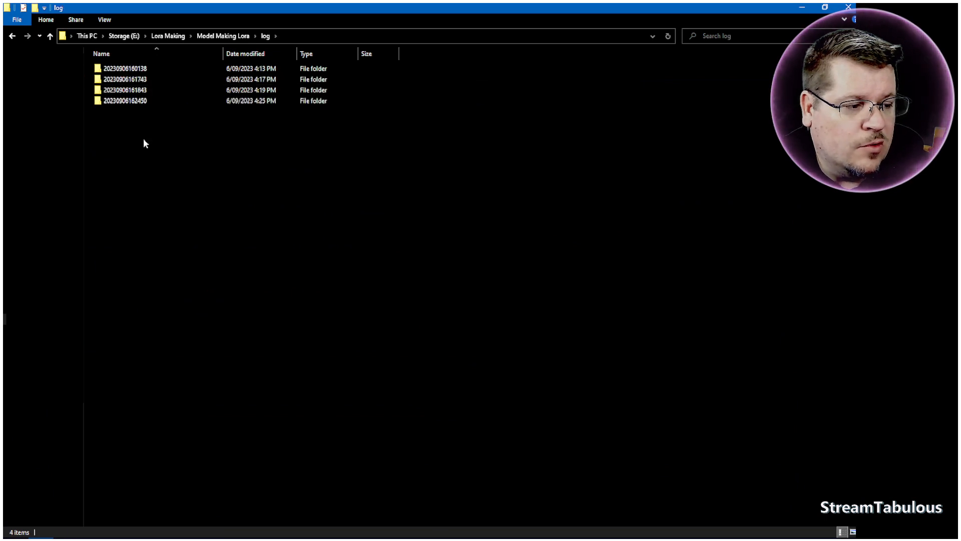
key("BackSpace")
Step: Open the model subfolder of Model Making Lora and select the trained .safetensors file to check its size
mouse_move(111, 93)
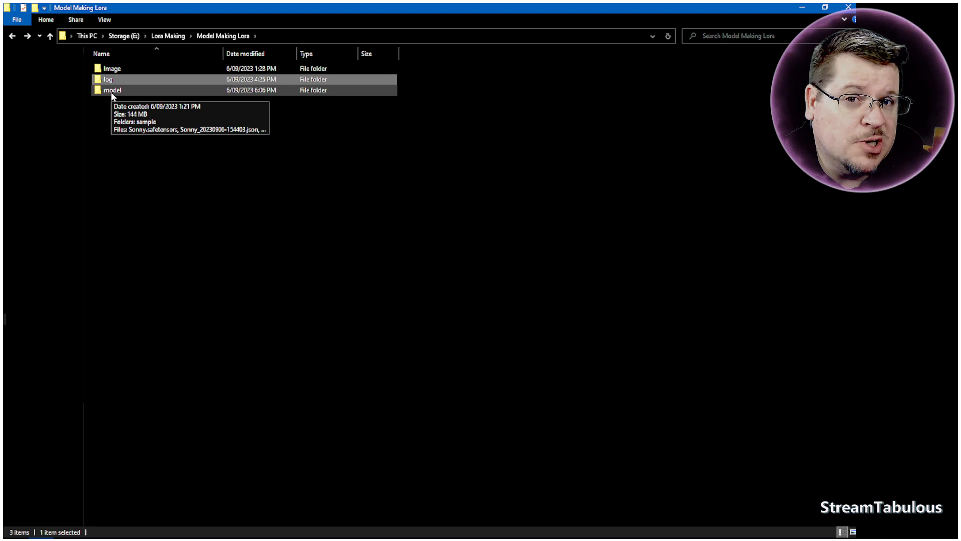
double_click(110, 91)
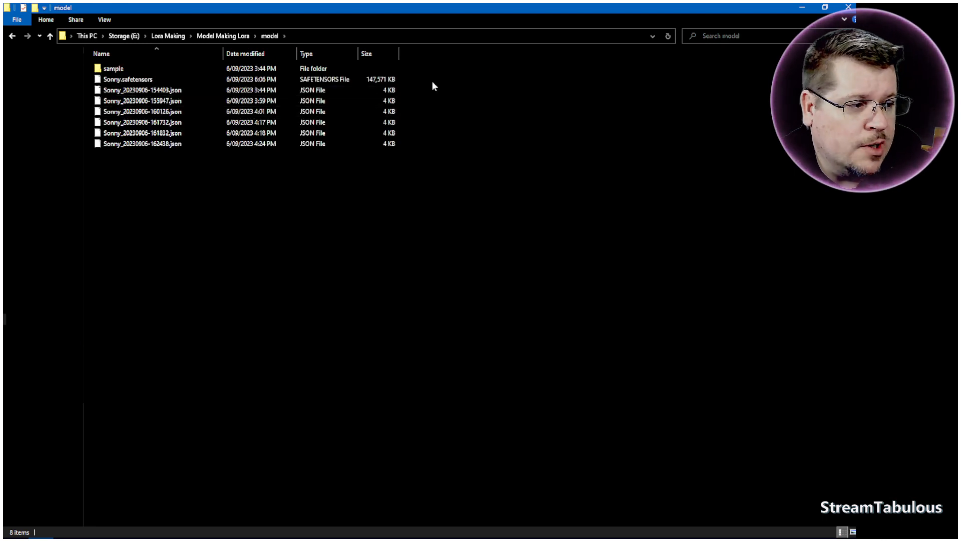
left_click(377, 79)
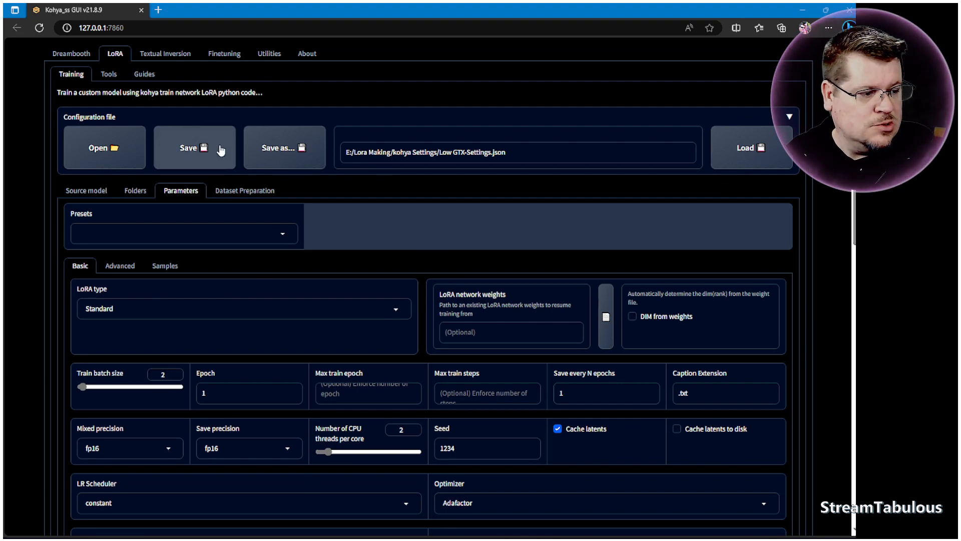
Step: Save the training configuration to Low GTX-Settings.json in Kohya_ss, and close the browser and console windows
left_click(220, 149)
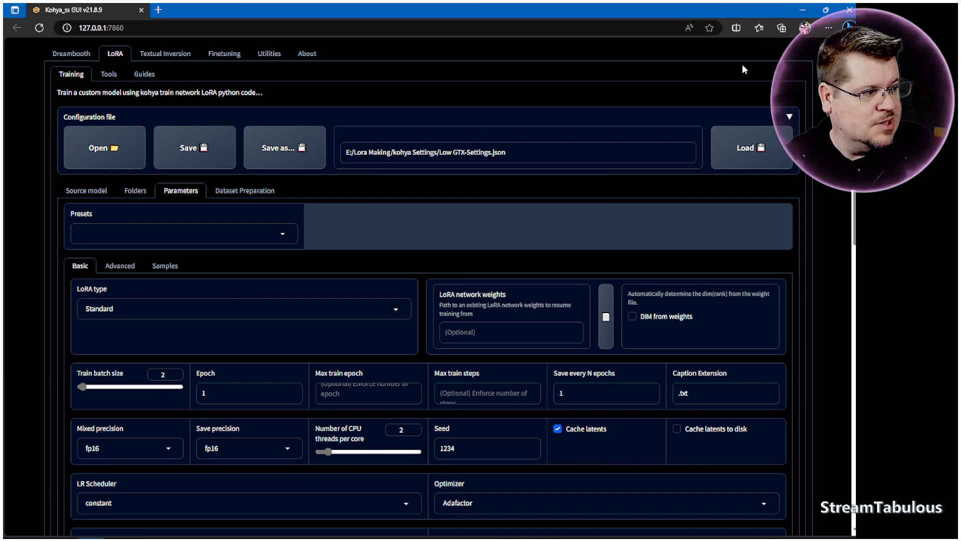
left_click(847, 11)
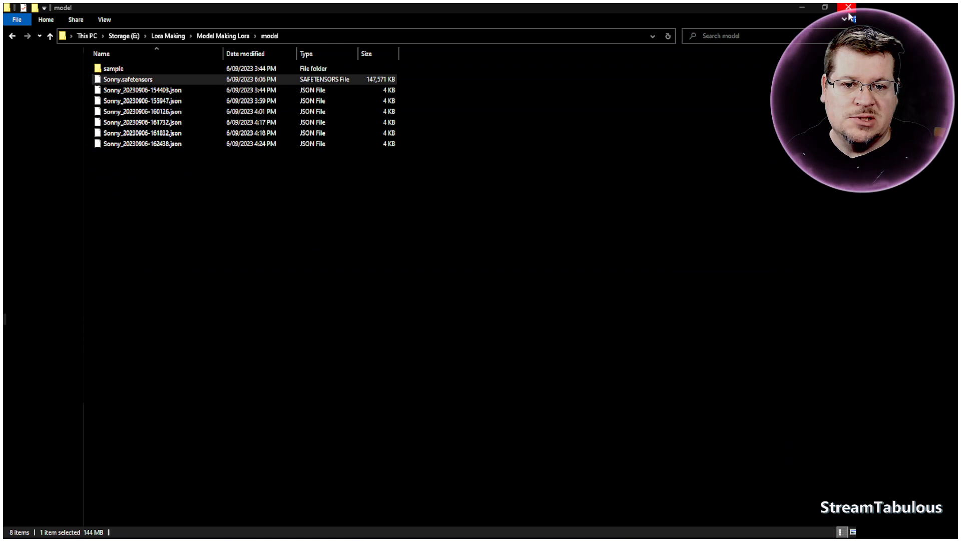
left_click(66, 528)
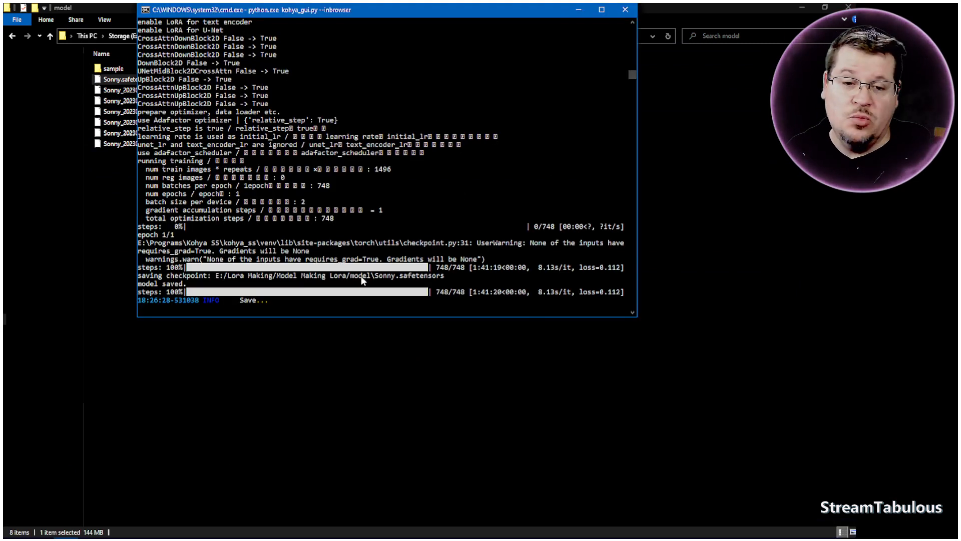
left_click(624, 10)
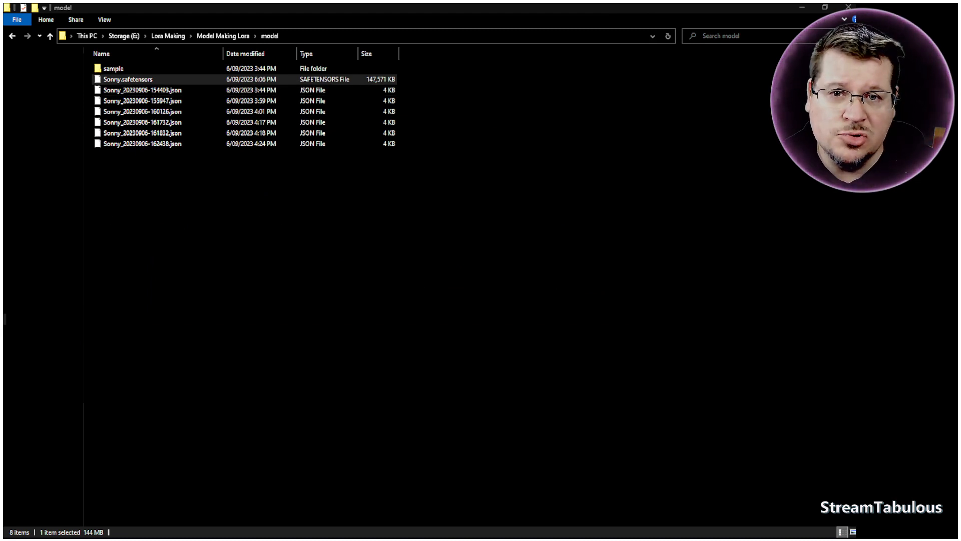
Step: Copy the trained .safetensors file from the model subfolder of Model Making Lora to the clipboard
key("BackSpace")
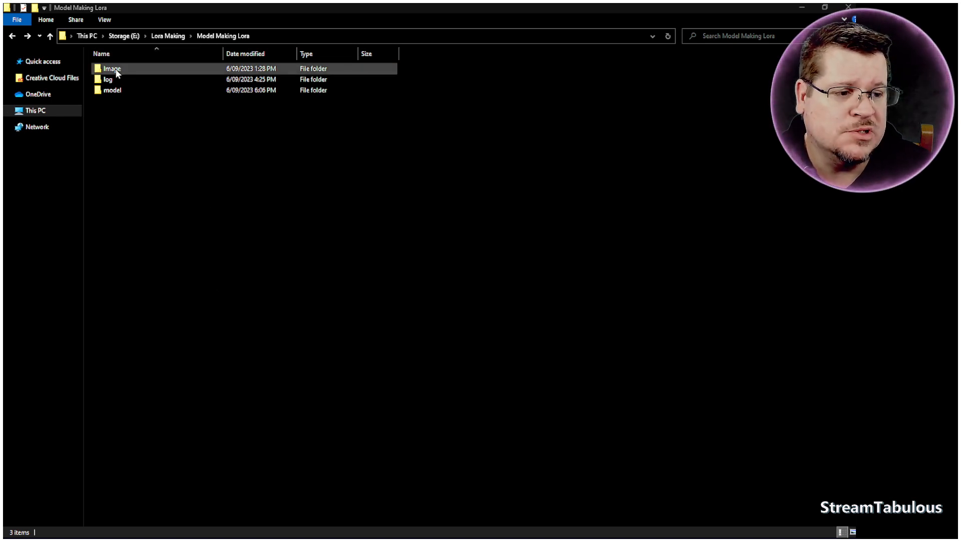
double_click(119, 97)
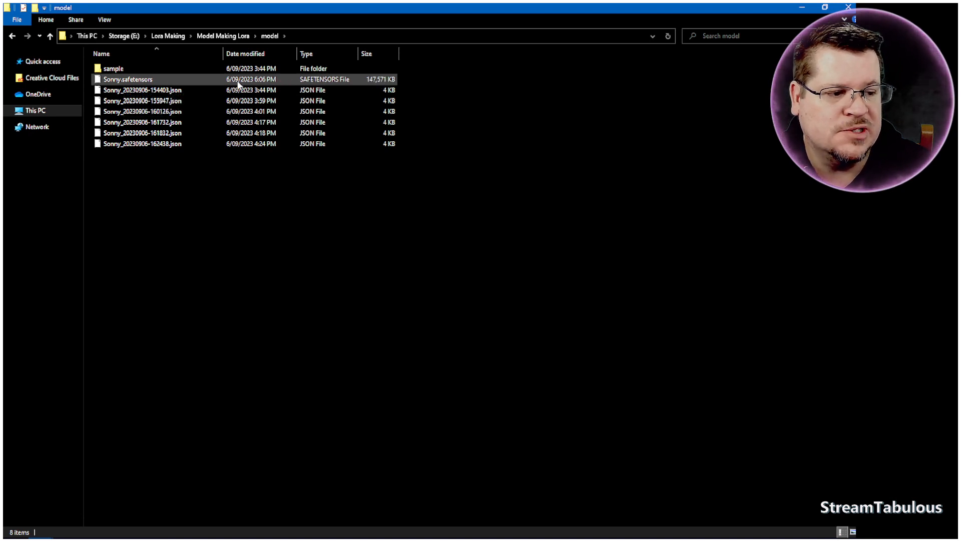
right_click(137, 83)
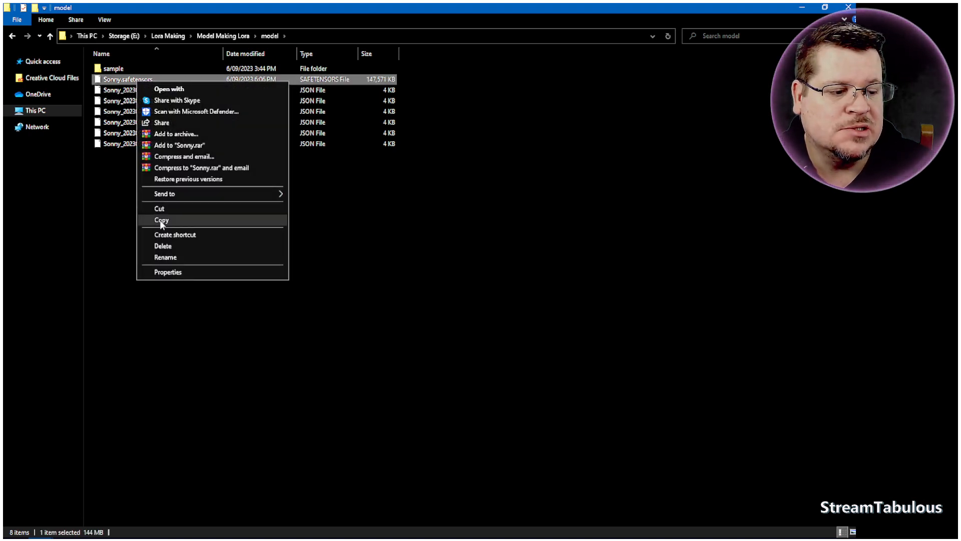
left_click(160, 221)
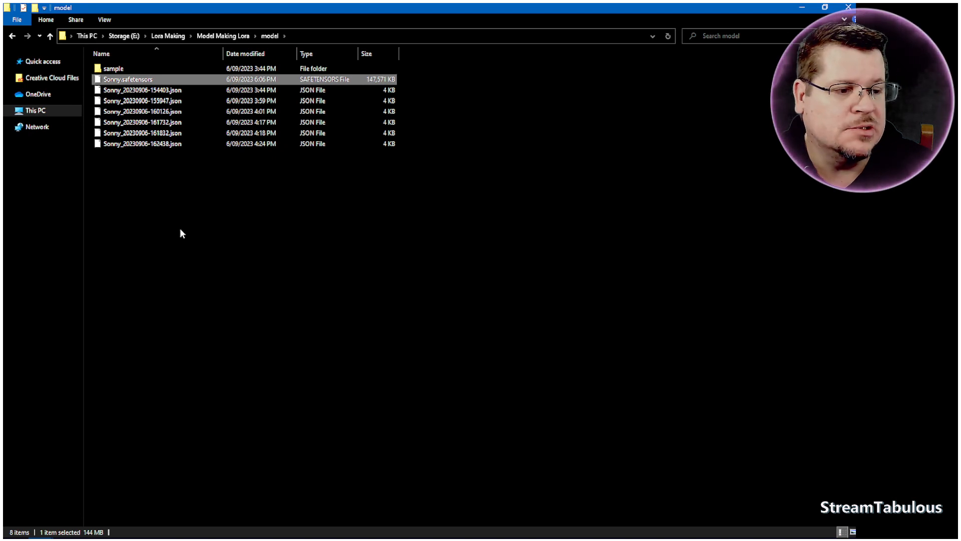
Step: Copy the trained .safetensors file from the model folder and switch to the EasyDiffusion folder window
right_click(142, 79)
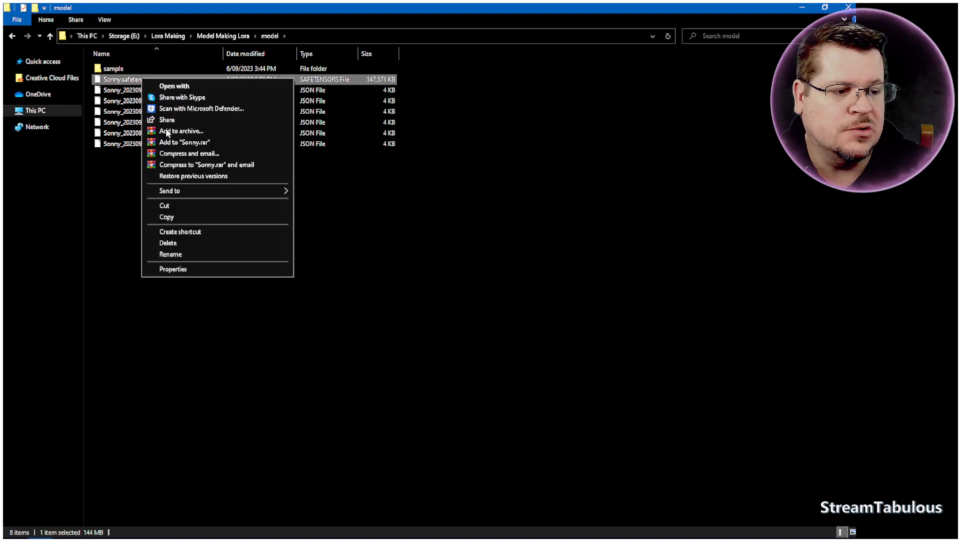
left_click(167, 217)
left_click(182, 274)
left_click(40, 529)
left_click(50, 485)
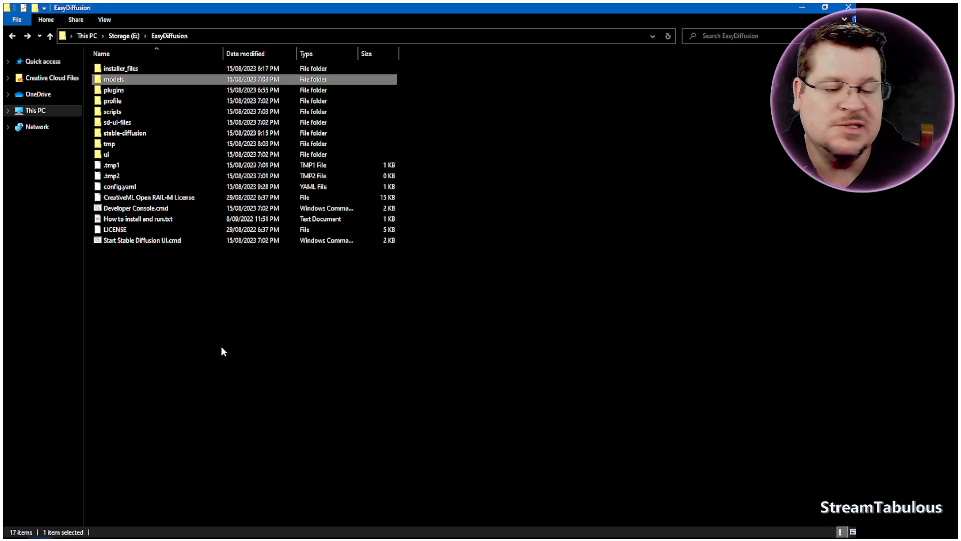
Step: Paste the trained .safetensors file into EasyDiffusion's models\lora folder and return to the EasyDiffusion root folder
double_click(118, 82)
double_click(115, 121)
right_click(160, 123)
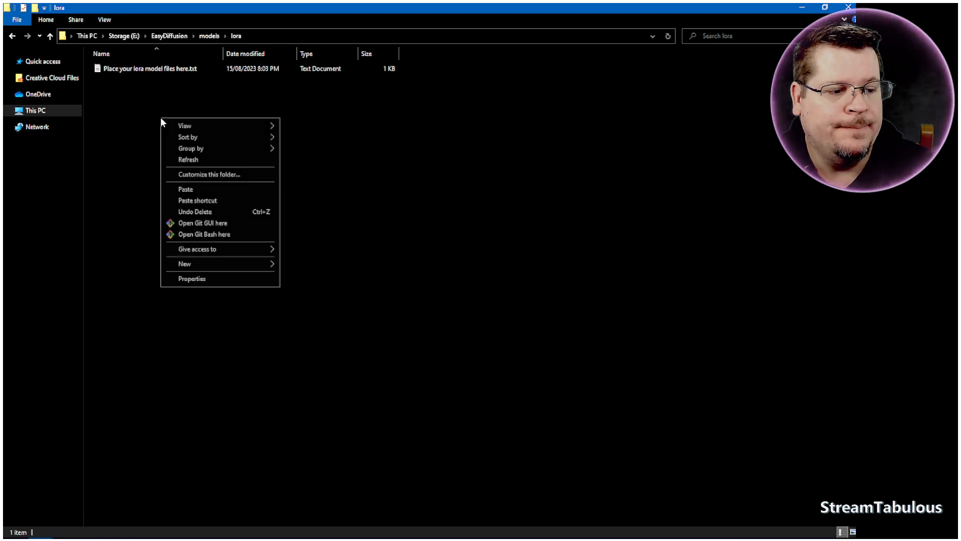
left_click(183, 189)
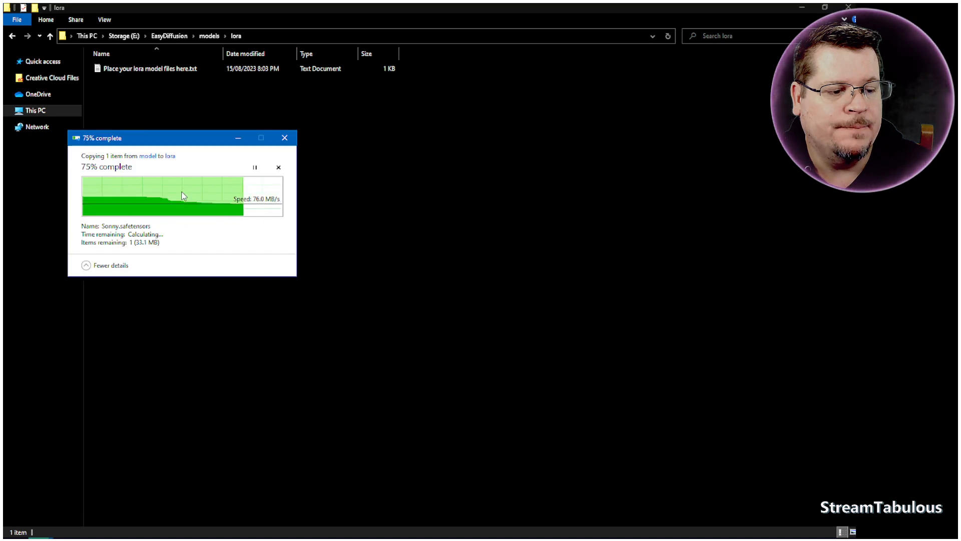
left_click(182, 194)
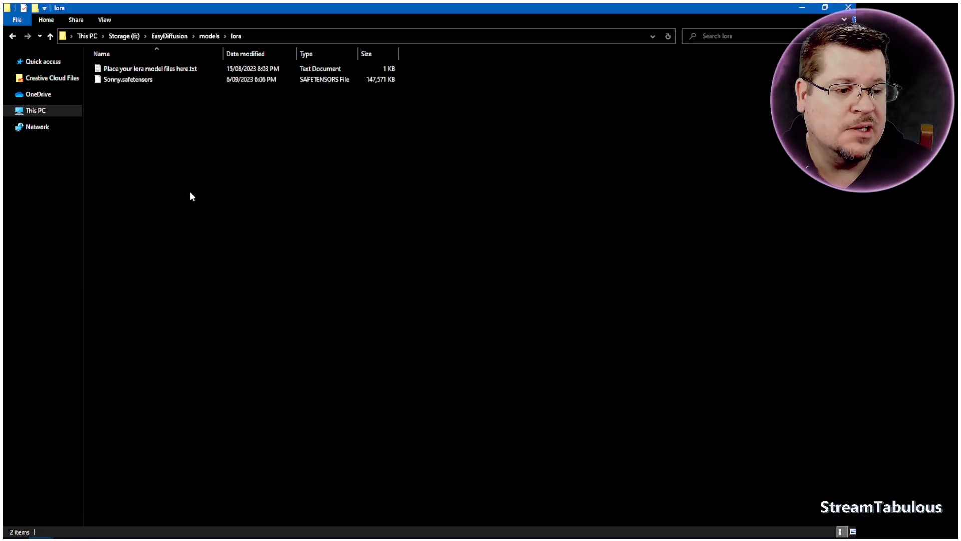
key("alt+Up")
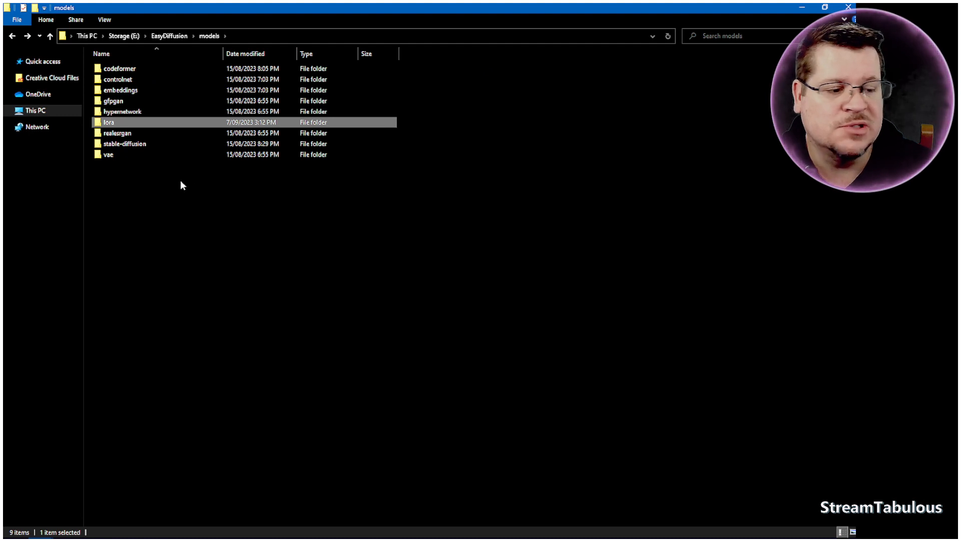
key("alt+Up")
left_click(165, 321)
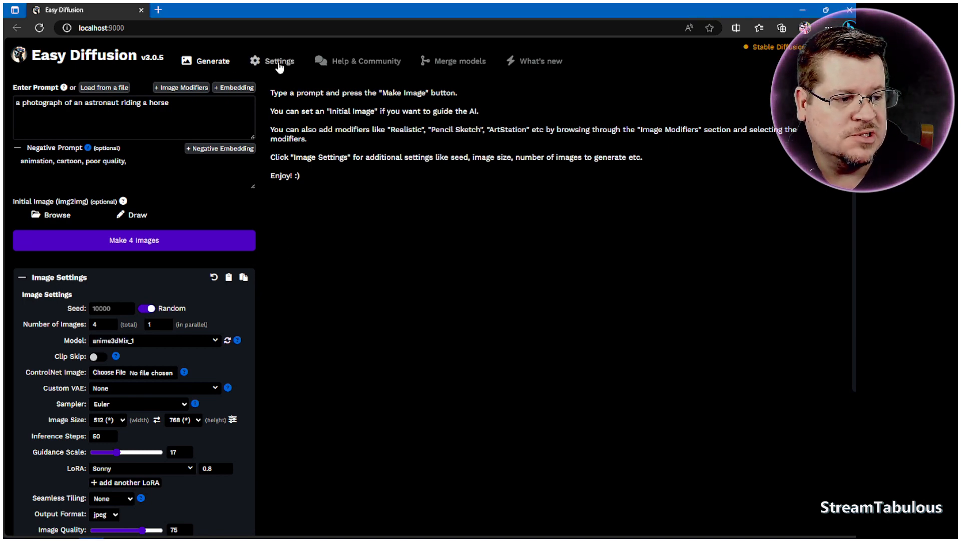
Step: Enable the Beta channel and the new v3 engine (diffusers) in Easy Diffusion's system settings, and save them
left_click(279, 65)
scroll(647, 308, "down", 6)
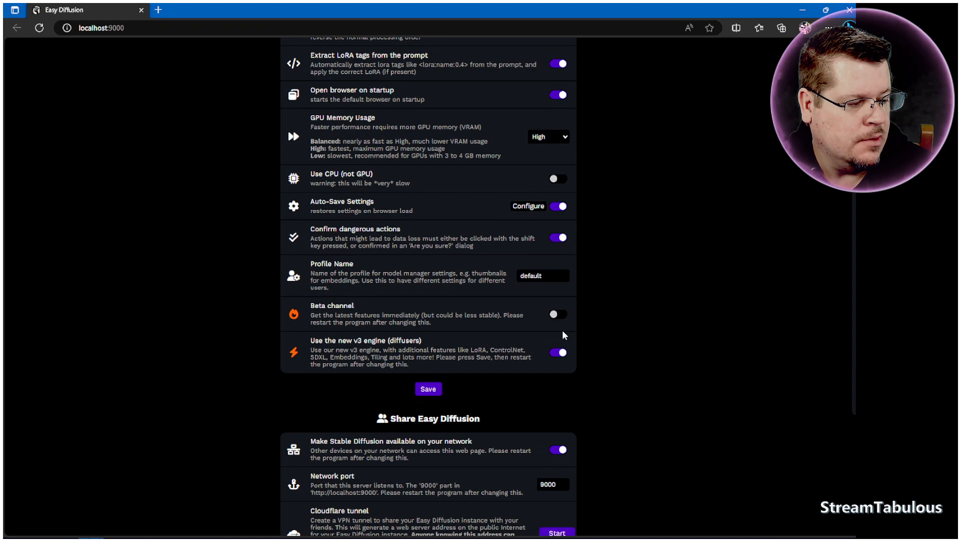
left_click(559, 353)
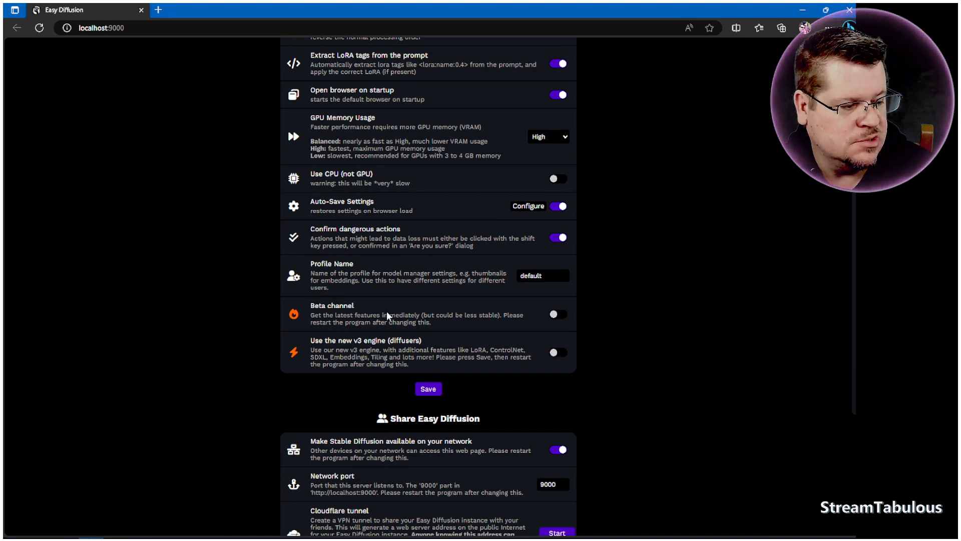
left_click(556, 315)
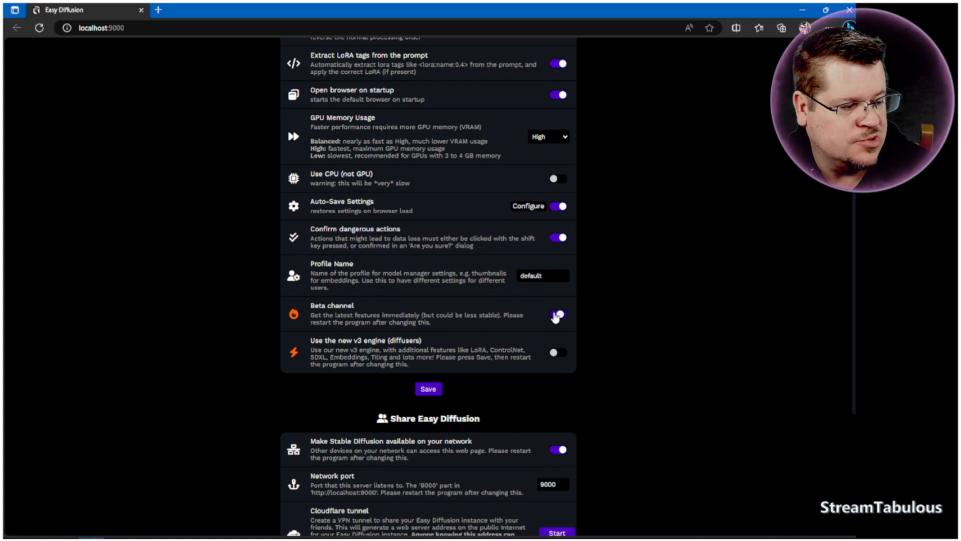
left_click(556, 355)
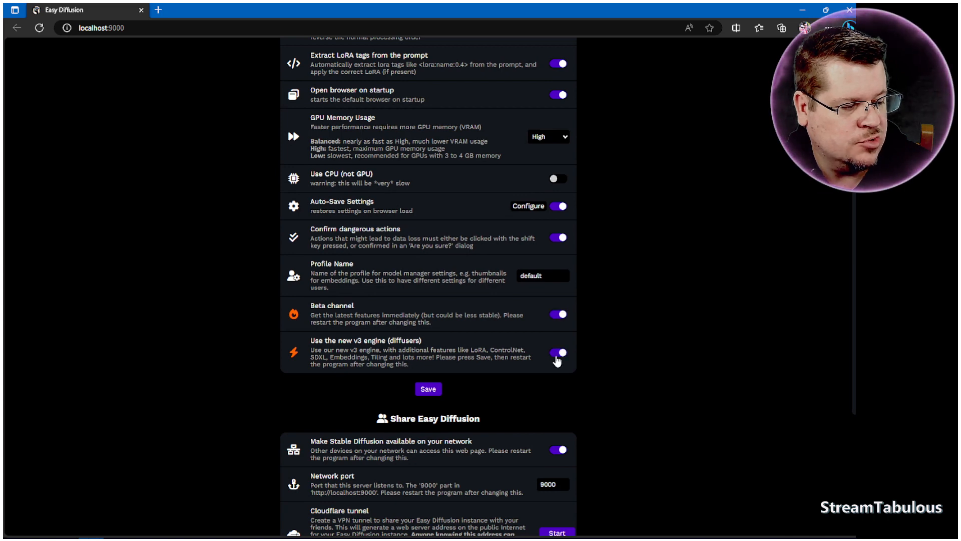
left_click(432, 393)
Step: Reload the Generate page, and restart Easy Diffusion after closing its browser and console windows
scroll(150, 220, "up", 6)
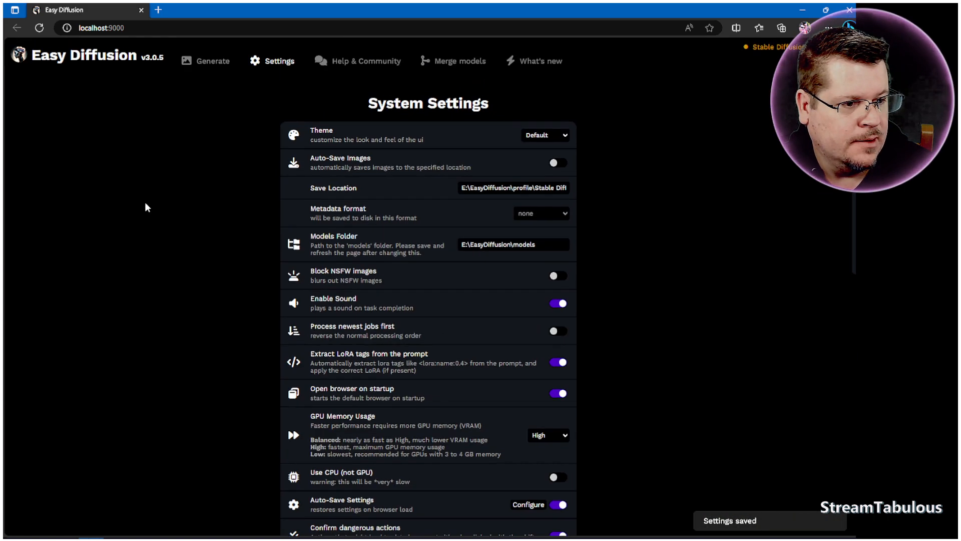
left_click(207, 61)
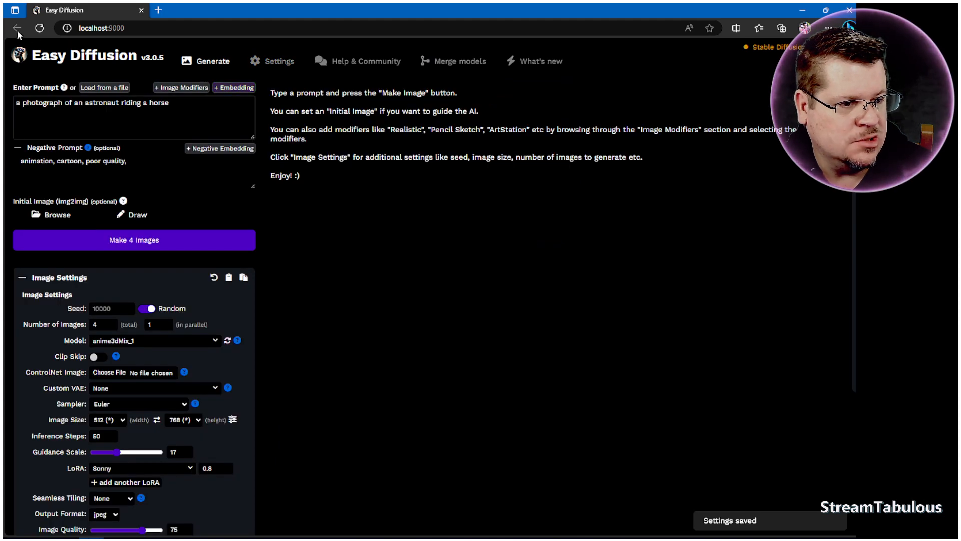
left_click(39, 29)
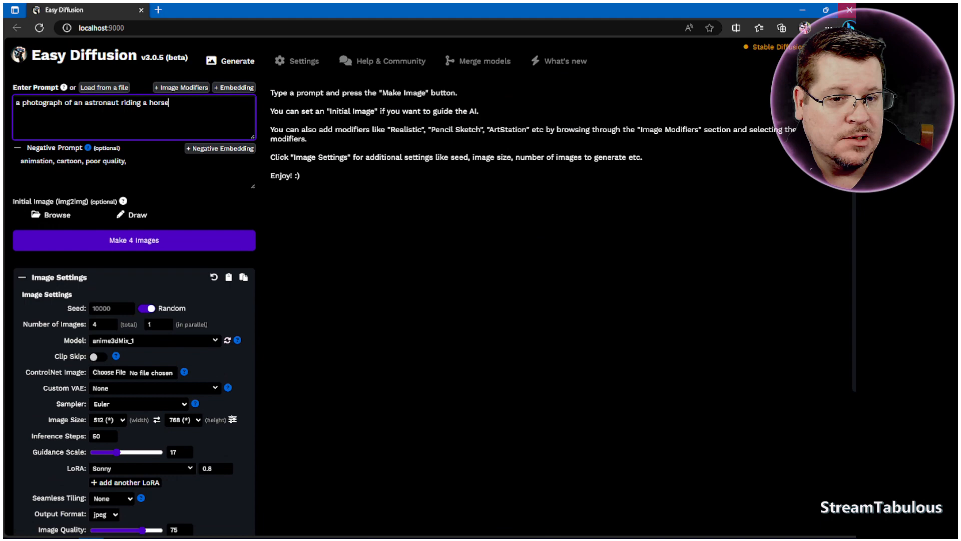
left_click(849, 10)
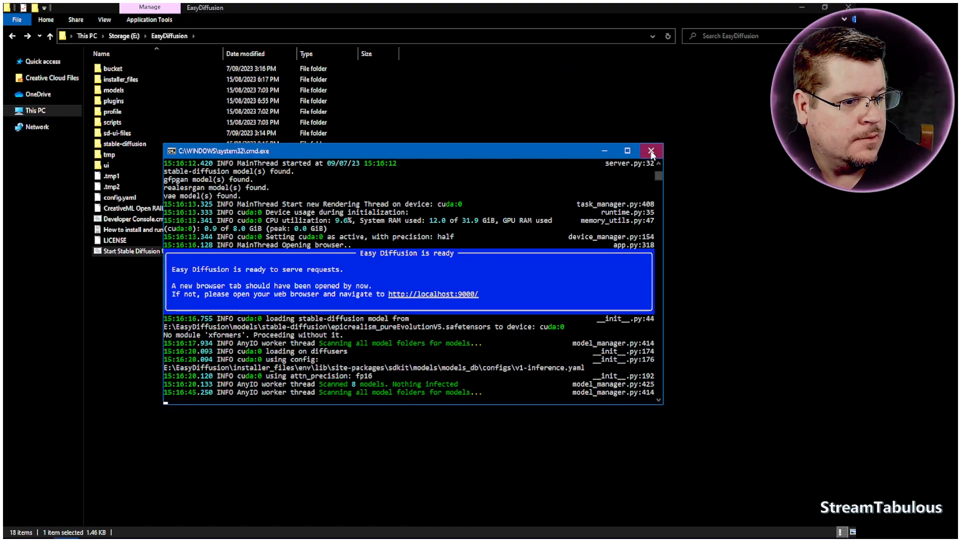
left_click(651, 151)
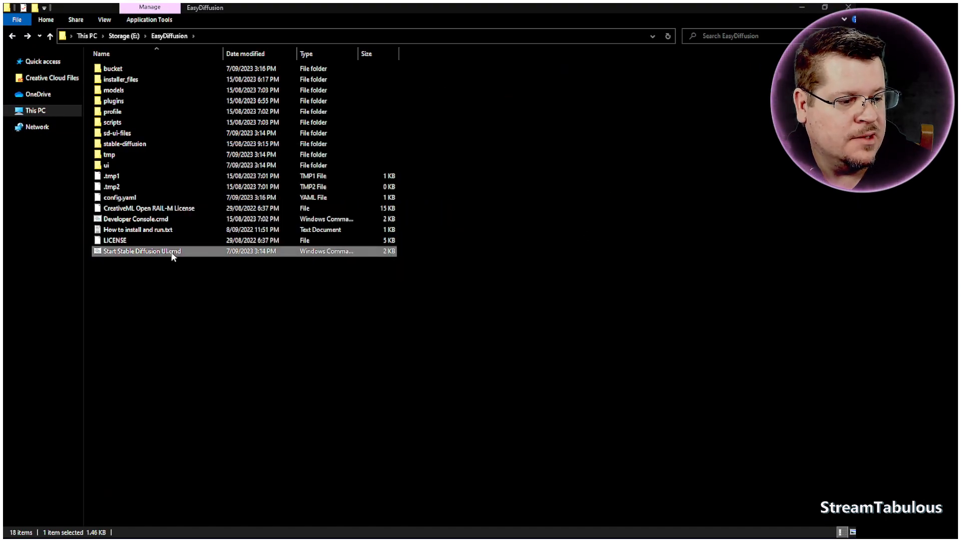
left_click_drag(0, 107, 422, 106)
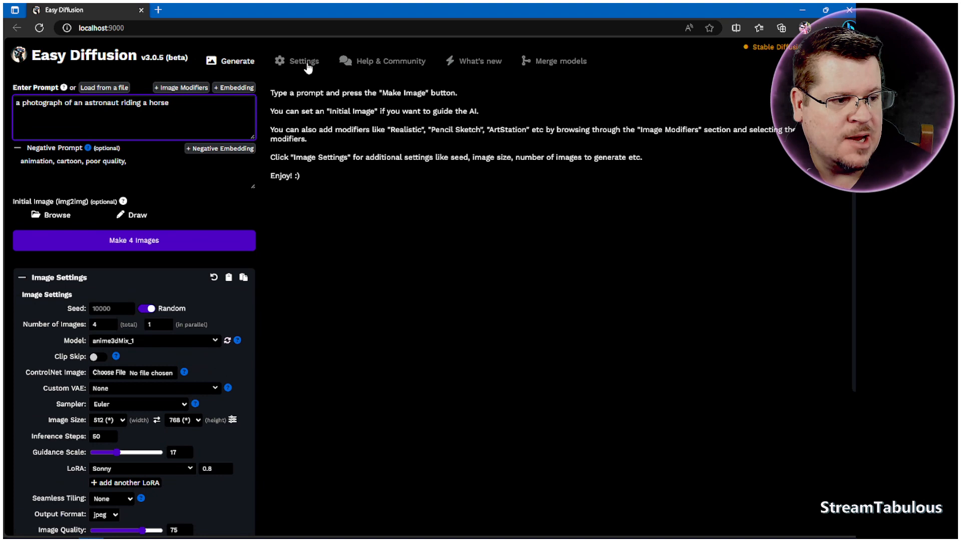
Step: Check the Beta channel and v3 engine options in the system settings and return to the Generate page
left_click(304, 61)
scroll(669, 324, "down", 6)
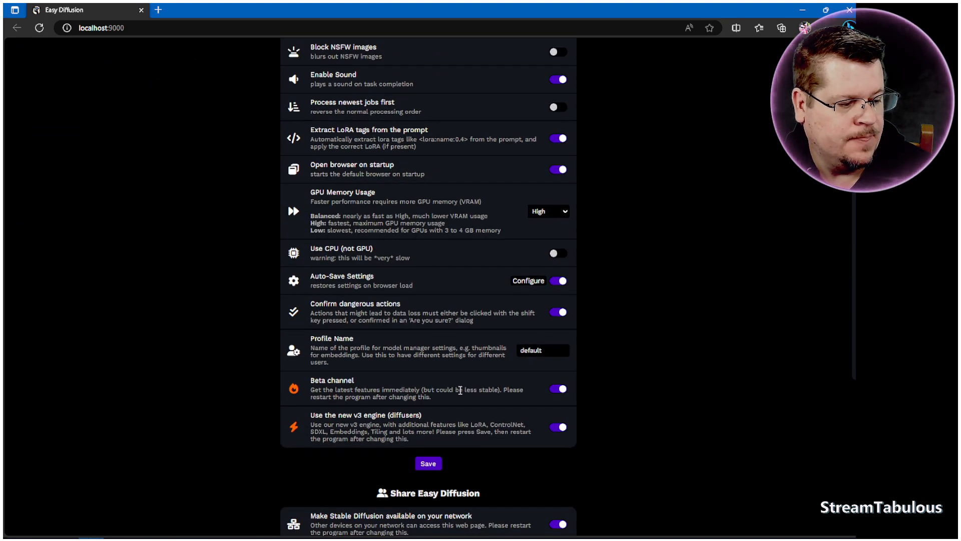
scroll(623, 341, "up", 5)
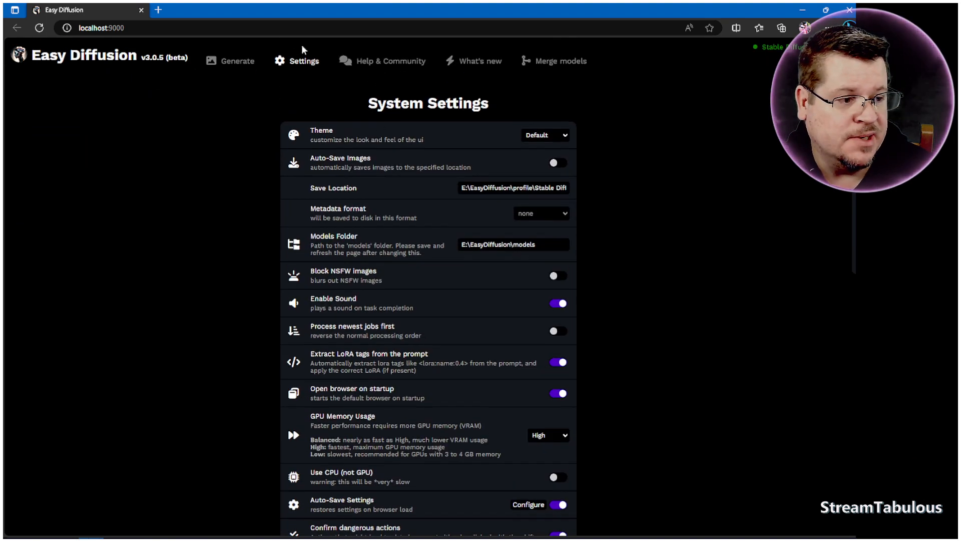
left_click(224, 65)
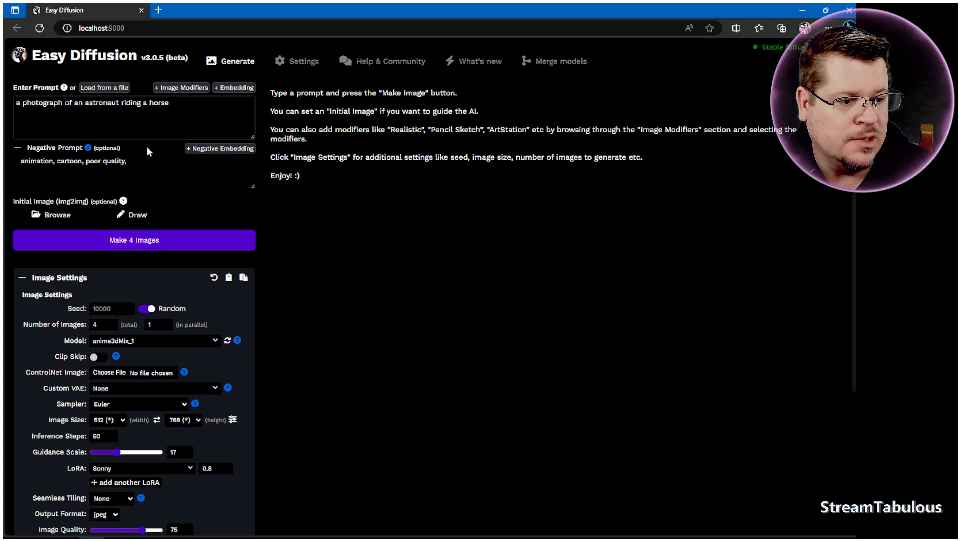
Step: Replace the prompt with a photo realistic, waist-up description of the subject as superman flying over a city, with black rim glasses, blond hair and green eyes
left_click_drag(190, 110, 15, 103)
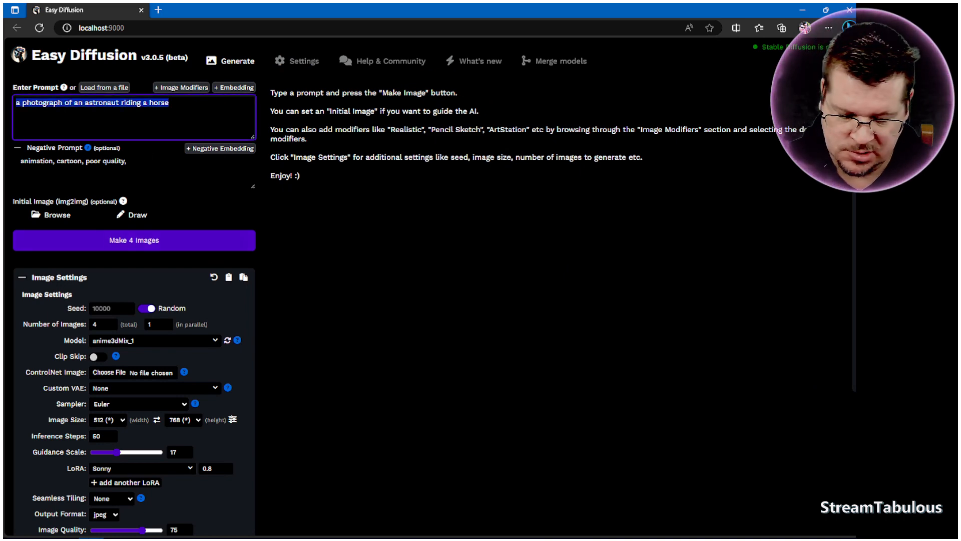
key("BackSpace")
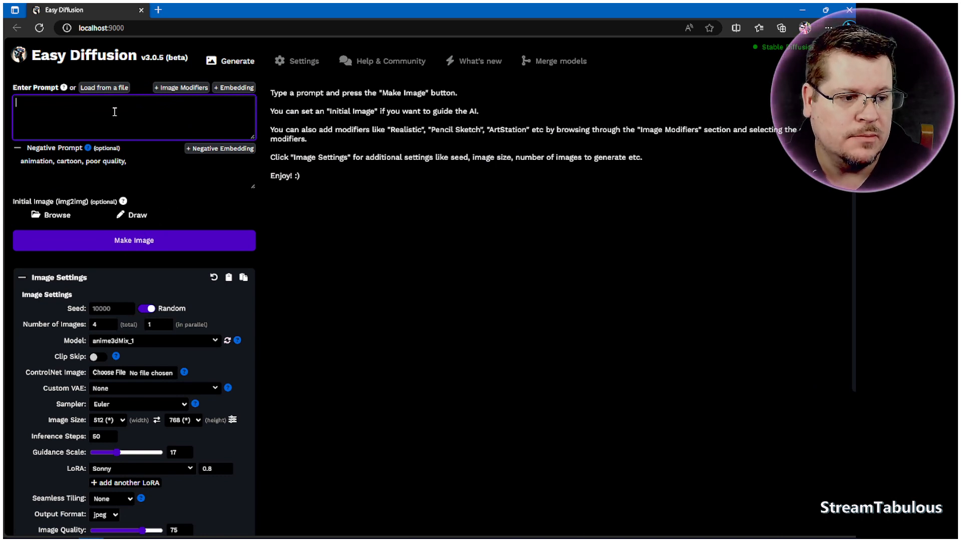
type("MAN, realistic, high quality, detailed,  Solo, micky with black rim glasses as superman flying over a city, blond hair, green eyes, Waist up, blue superman outfit, red cape, high quality eyes, great skin, photo realistic")
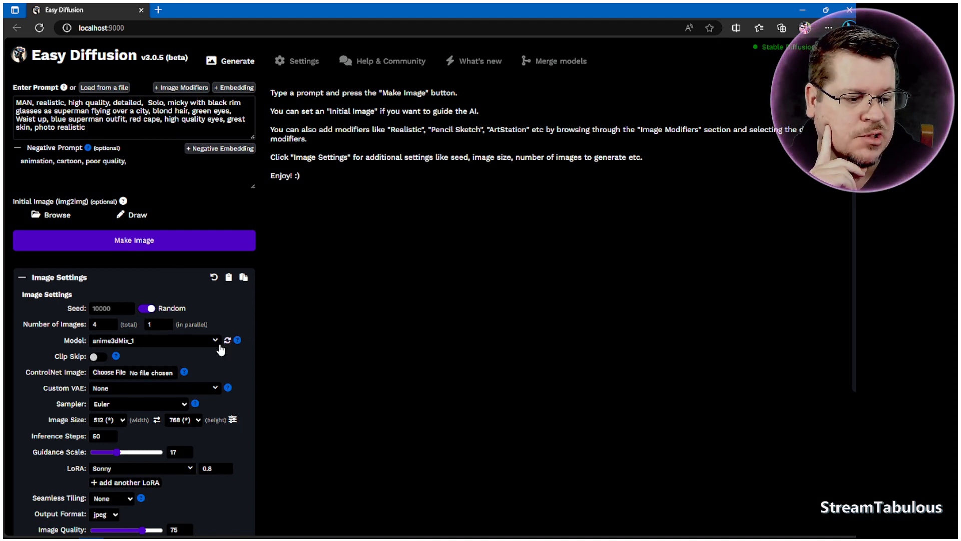
Step: Set the image model to epicrealism_pureEvolutionV5 and the custom VAE to vae-ft-mse-840000-ema-pruned
left_click(215, 345)
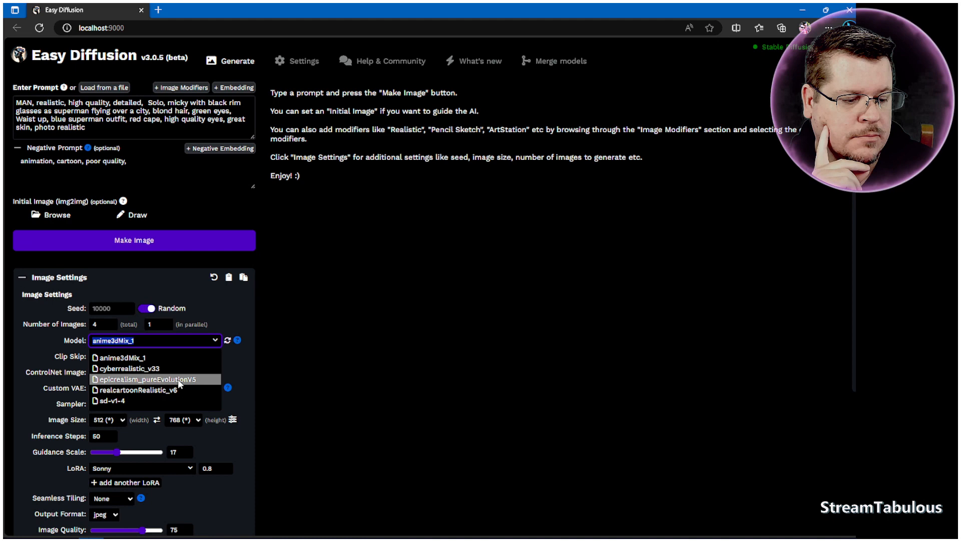
left_click(178, 380)
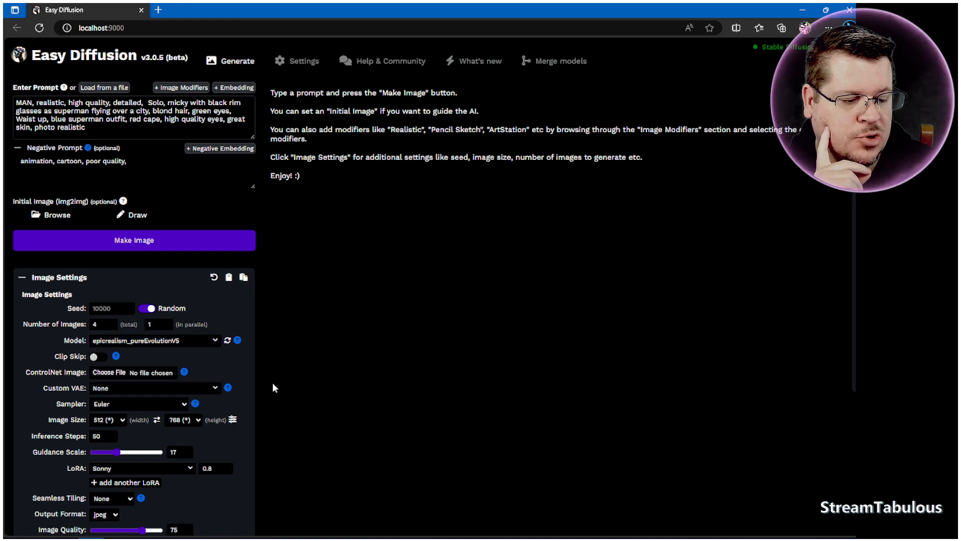
scroll(244, 383, "down", 2)
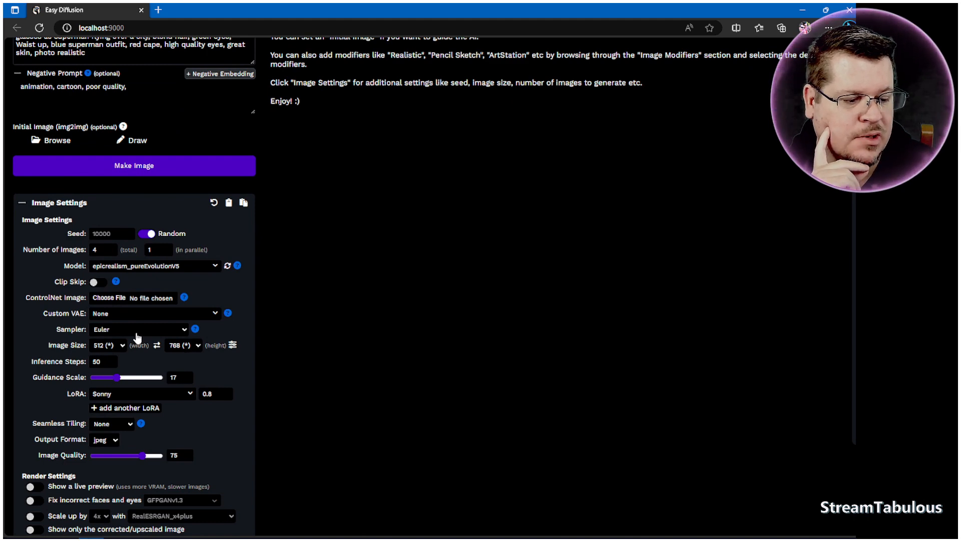
left_click(117, 316)
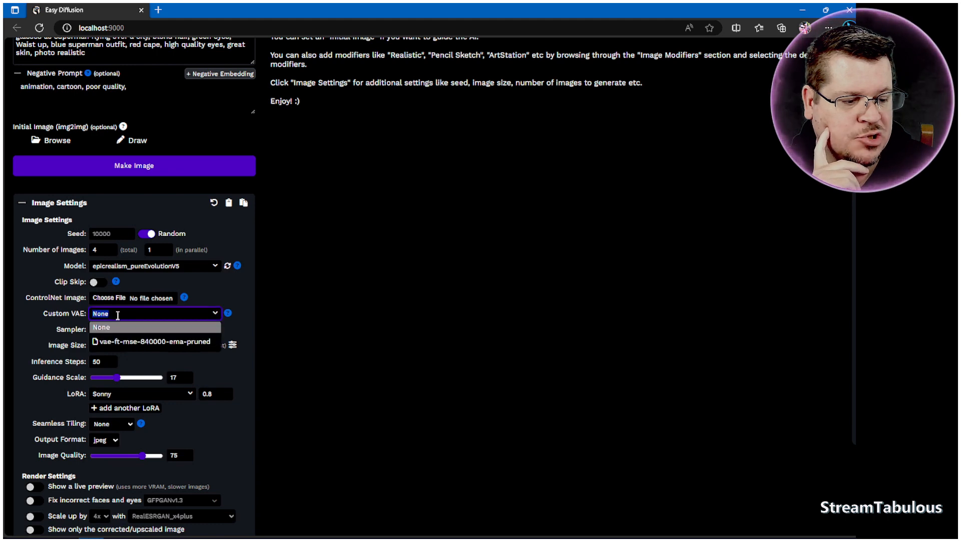
left_click(129, 344)
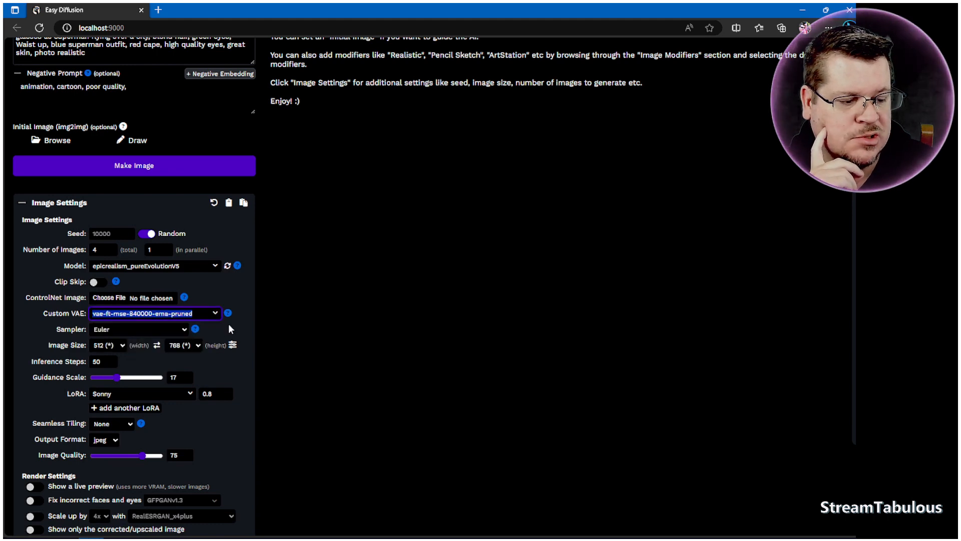
left_click(276, 331)
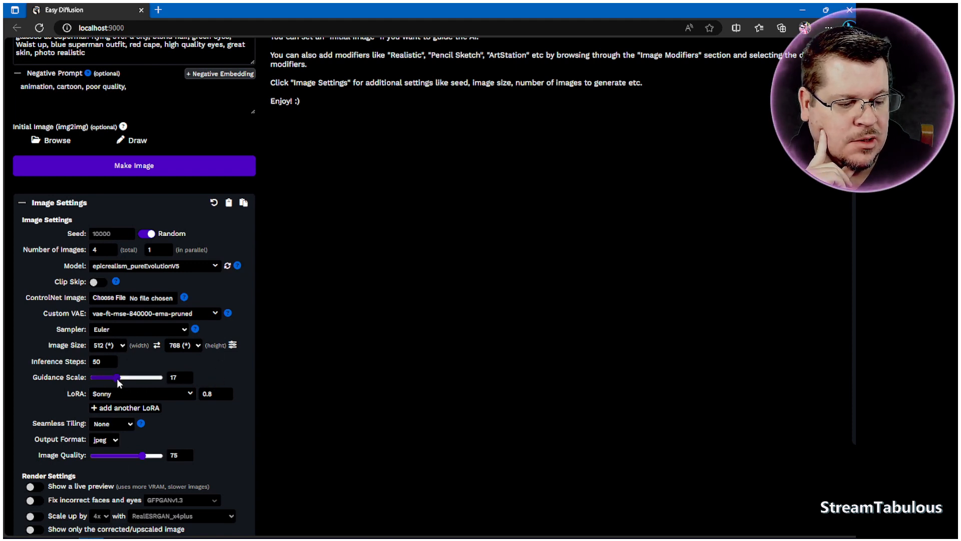
Step: Set the guidance scale to 10.9 and reselect the trained LoRA in the image settings
left_click_drag(118, 382, 111, 382)
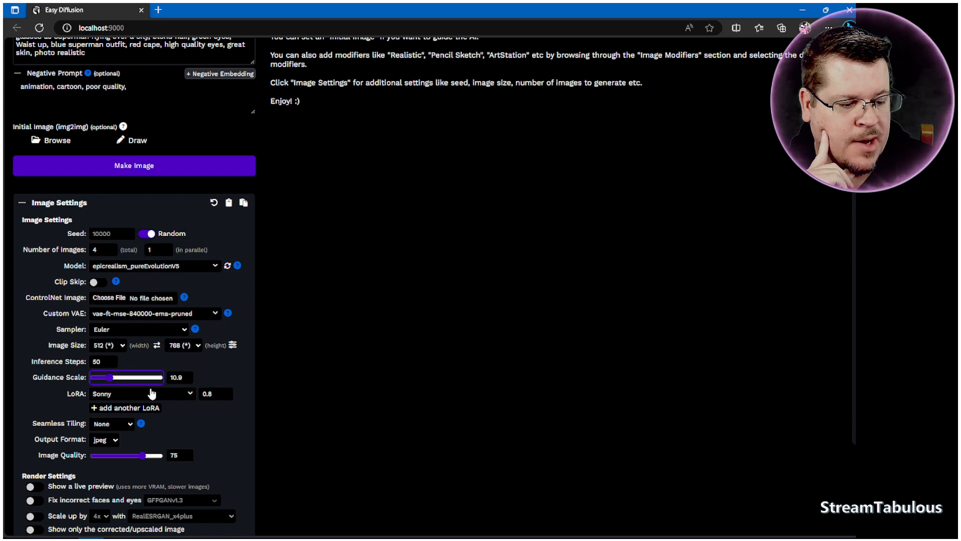
left_click(190, 394)
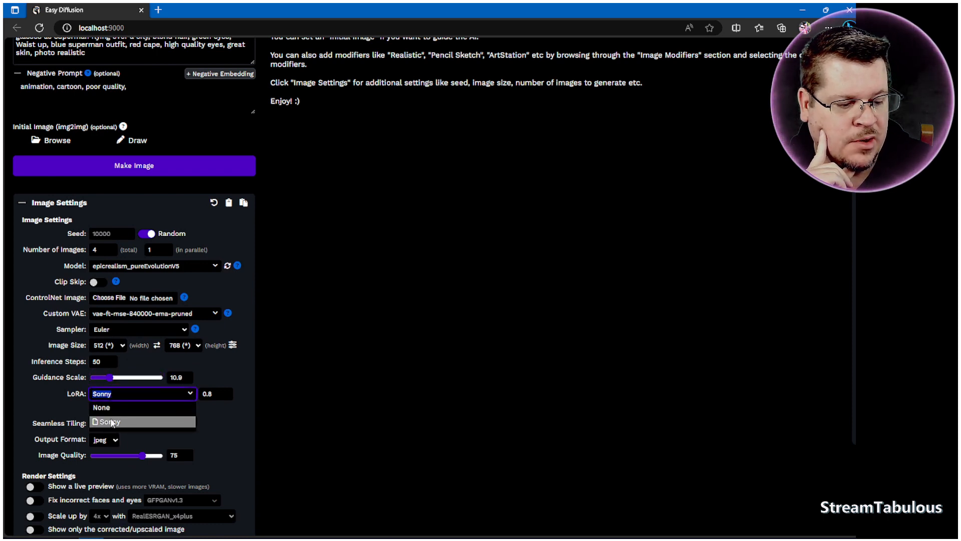
left_click(146, 407)
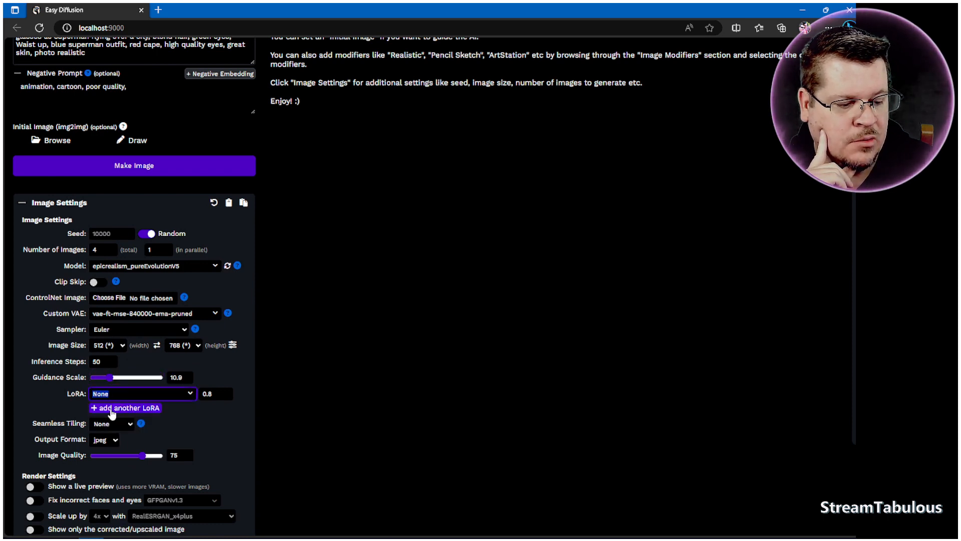
left_click(191, 394)
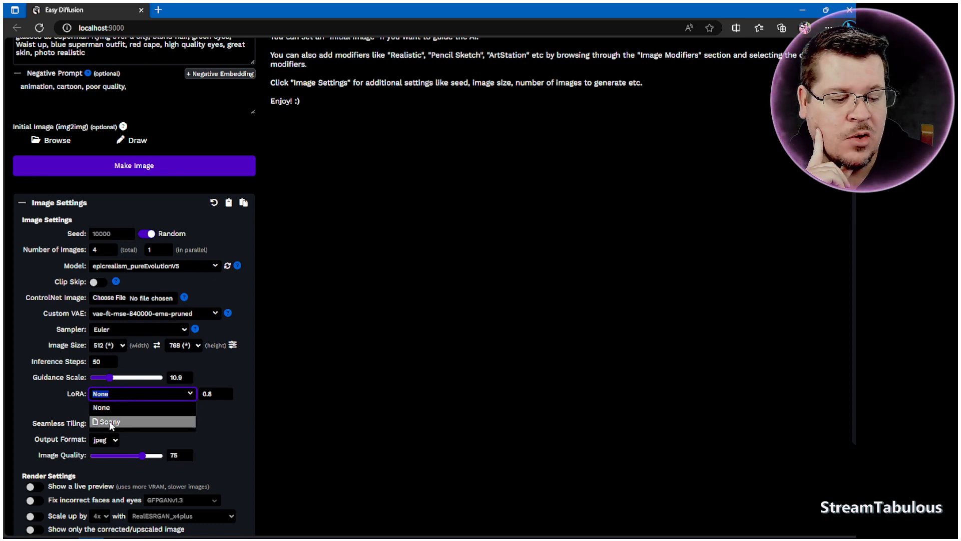
left_click(109, 422)
Step: Try strengths such as 1.06 and 1.56 for the trained LoRA
double_click(215, 393)
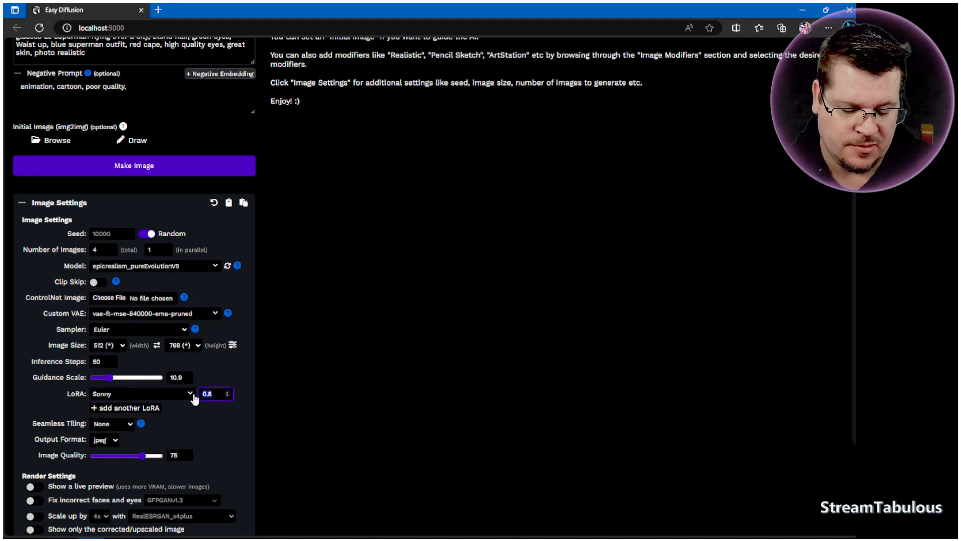
left_click(216, 398)
scroll(216, 405, "up", 2)
scroll(217, 408, "down", 2)
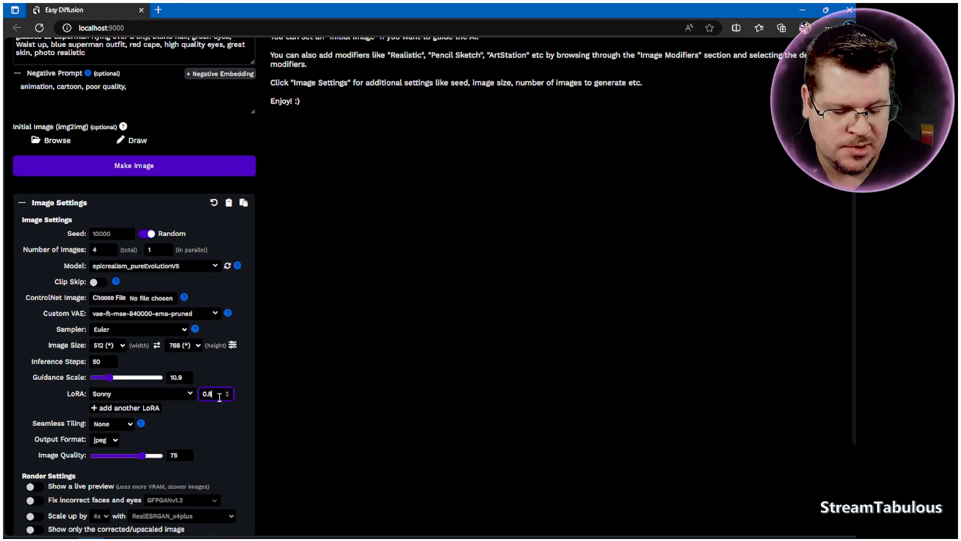
key("BackSpace")
key("BackSpace")
key("BackSpace")
type("1.3")
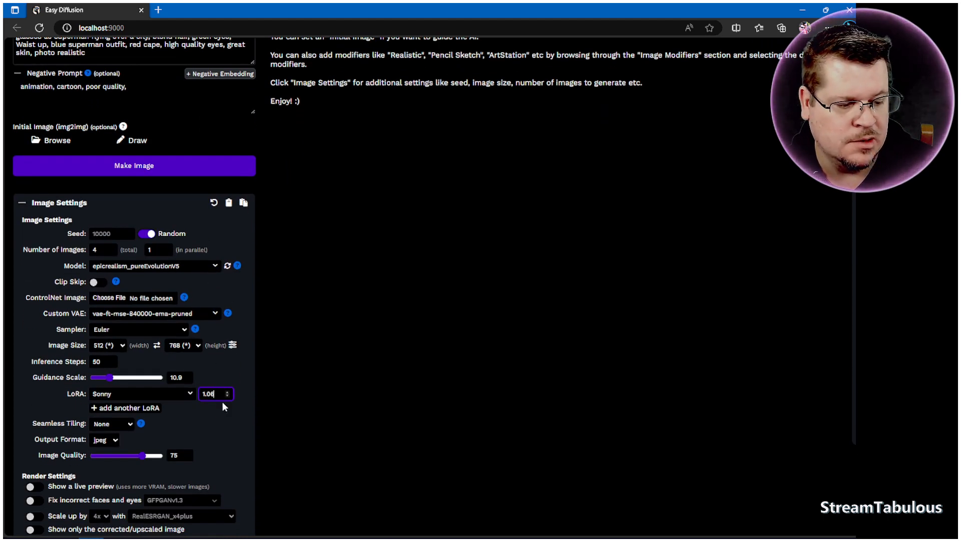
key("BackSpace")
type("56")
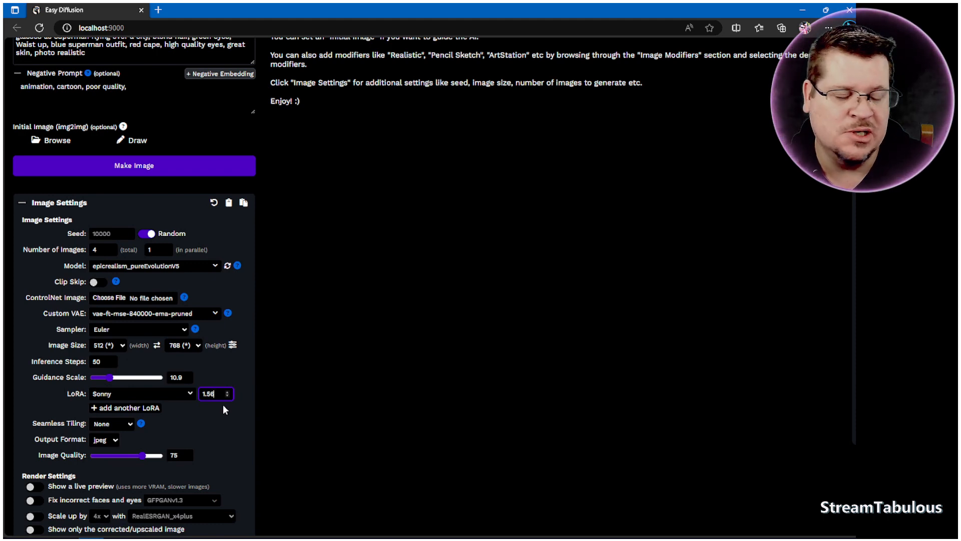
key("BackSpace")
key("BackSpace")
type("32")
key("BackSpace")
key("BackSpace")
type("08")
key("BackSpace")
key("BackSpace")
key("BackSpace")
Step: Lower the trained LoRA's strength to 0.3
key("Down")
key("Down")
key("Down")
key("Down")
key("Down")
key("Down")
key("Down")
key("Down")
key("Down")
key("Down")
key("Down")
key("Down")
key("Down")
key("Down")
key("Down")
key("Down")
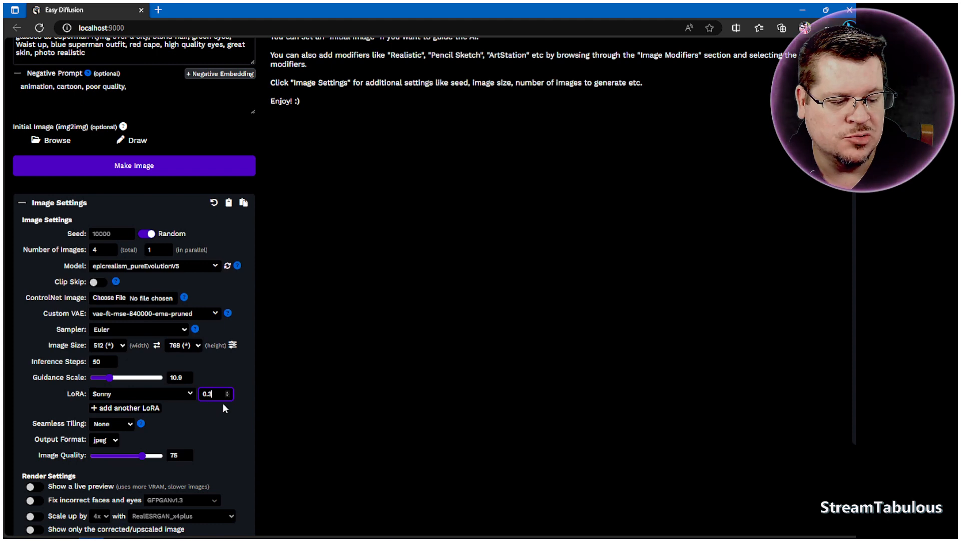
Step: Raise the trained LoRA's strength to 0.8
key("Up")
key("Up")
key("Up")
key("Up")
key("Up")
key("Up")
key("Up")
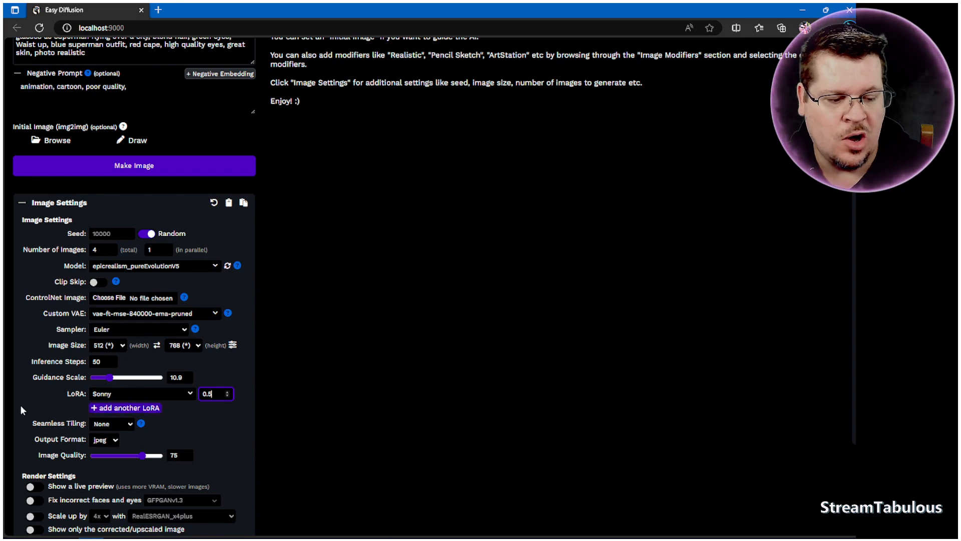
key("Up")
key("Up")
key("Up")
key("Up")
key("Up")
key("Up")
key("Up")
key("Up")
key("Up")
key("Up")
key("Up")
key("Up")
key("Up")
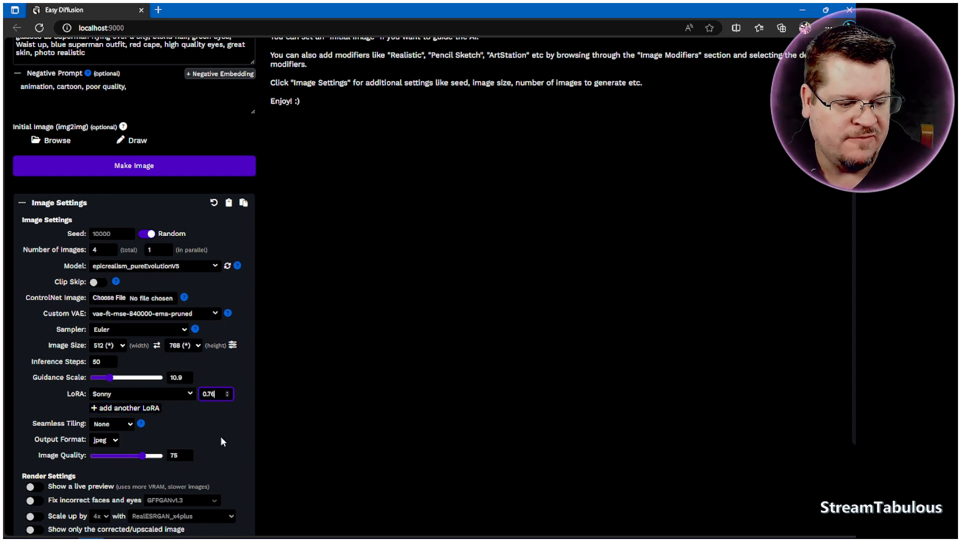
key("Up")
key("Up")
key("Up")
key("Down")
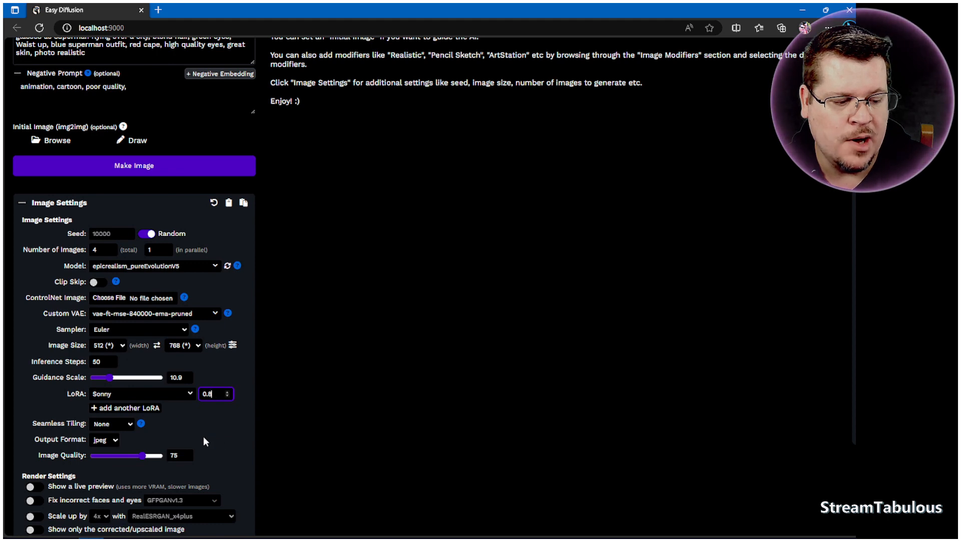
left_click(292, 429)
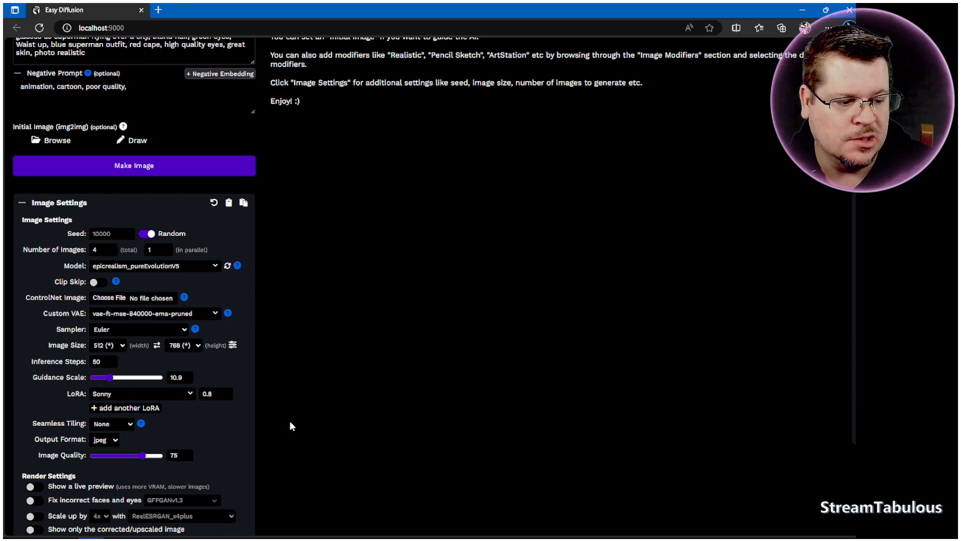
Step: Set the guidance scale to 8
left_click(108, 377)
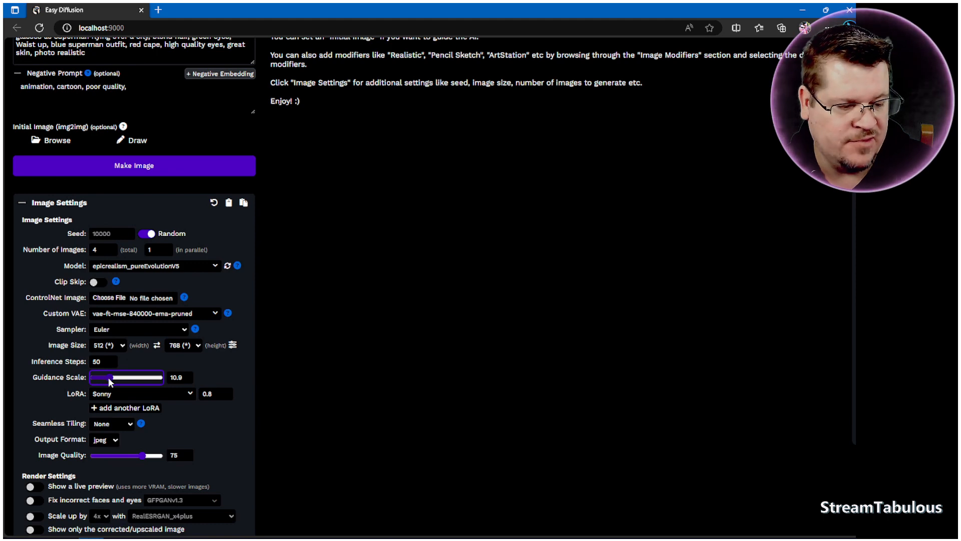
left_click_drag(109, 378, 107, 381)
left_click(350, 402)
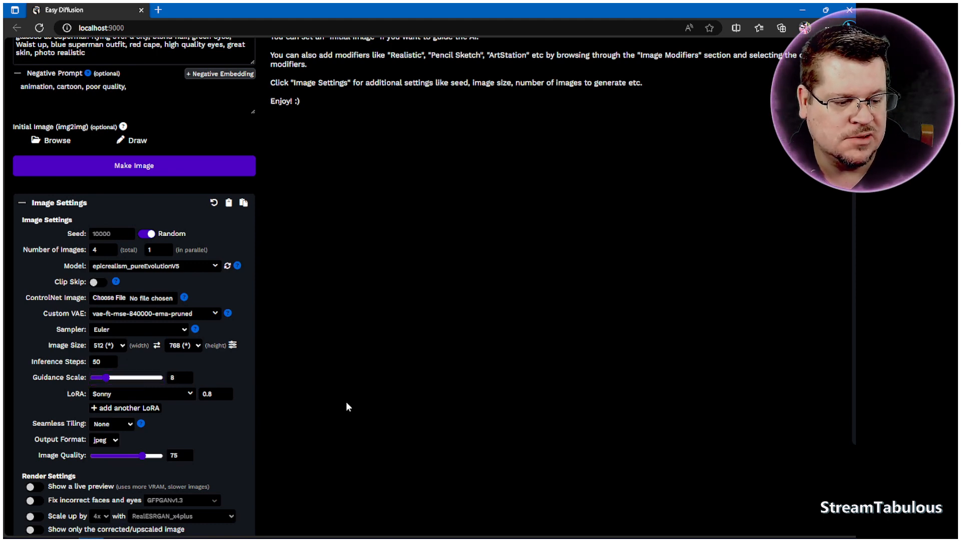
Step: Try a guidance scale of 50 and return it to 8
left_click(160, 378)
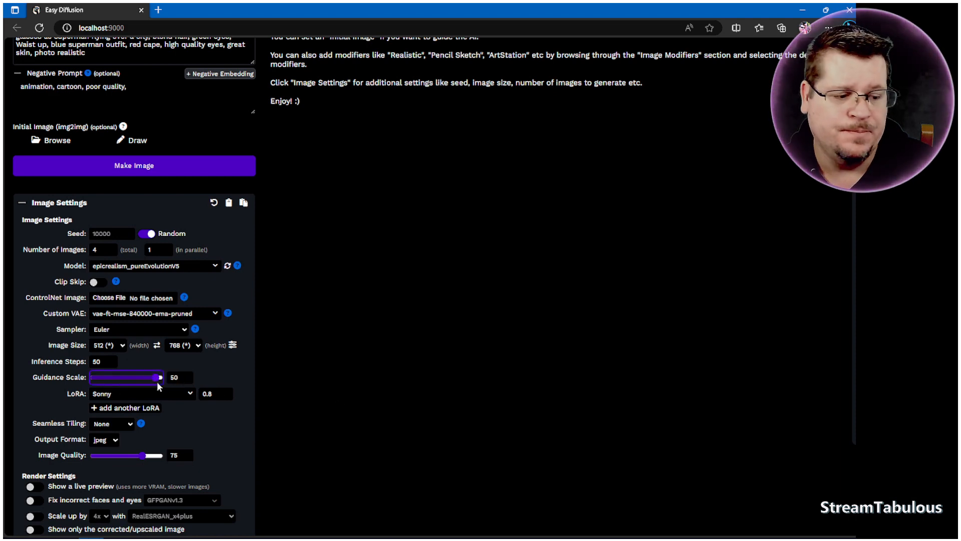
left_click_drag(155, 378, 105, 380)
key("Right")
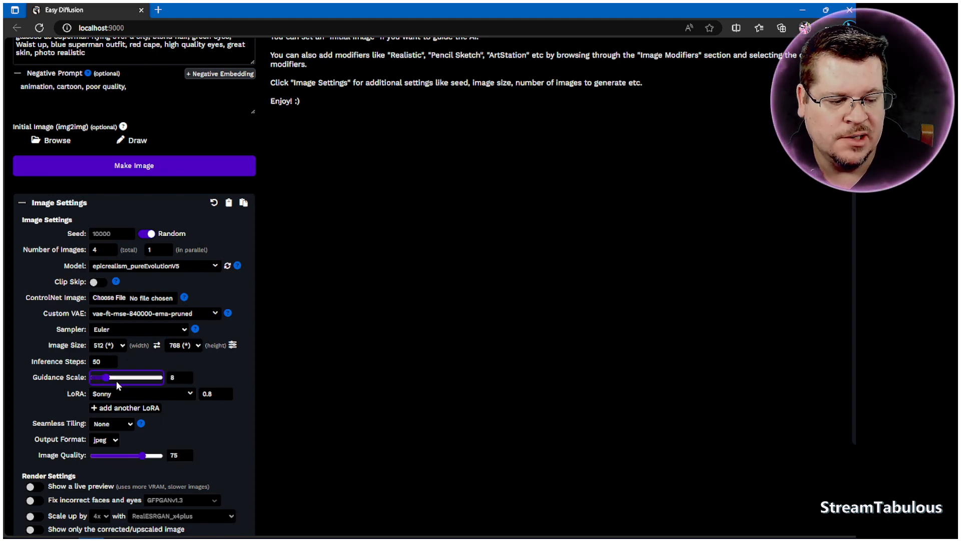
left_click(338, 384)
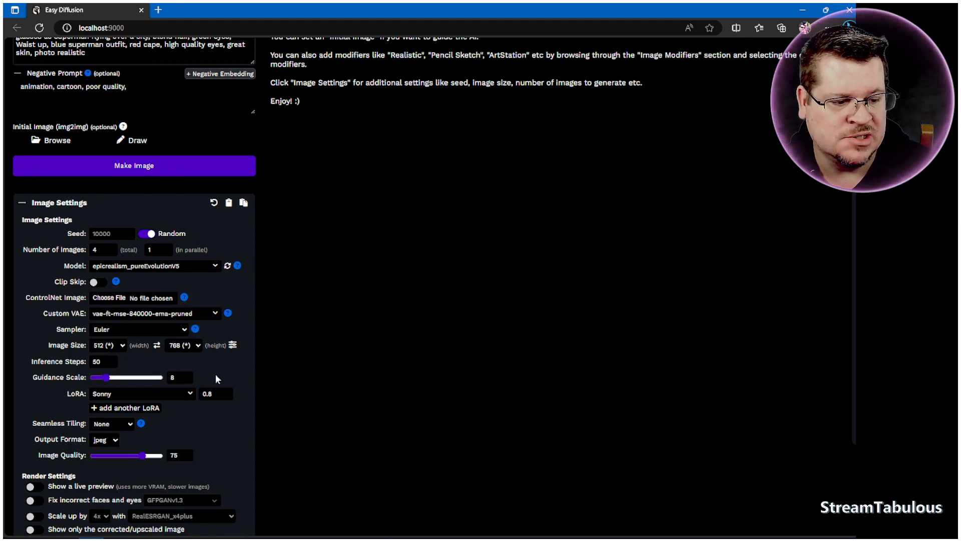
Step: Start generating the four superman images and check the rendering progress in the command console
scroll(347, 324, "up", 2)
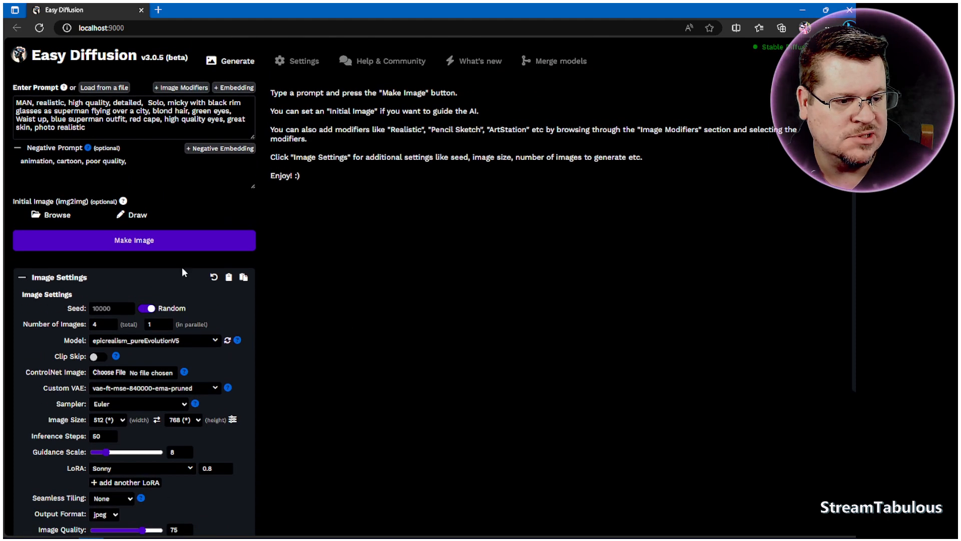
left_click(166, 245)
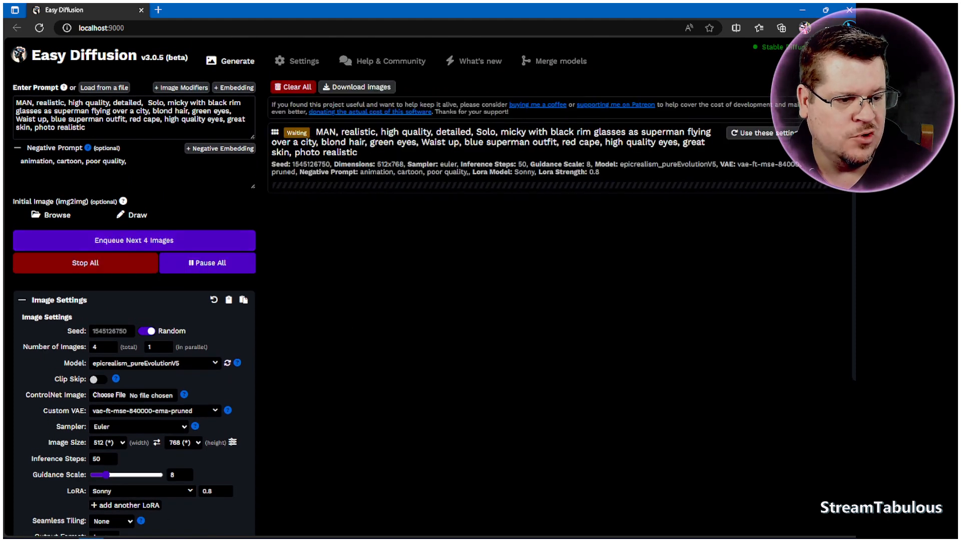
left_click(66, 530)
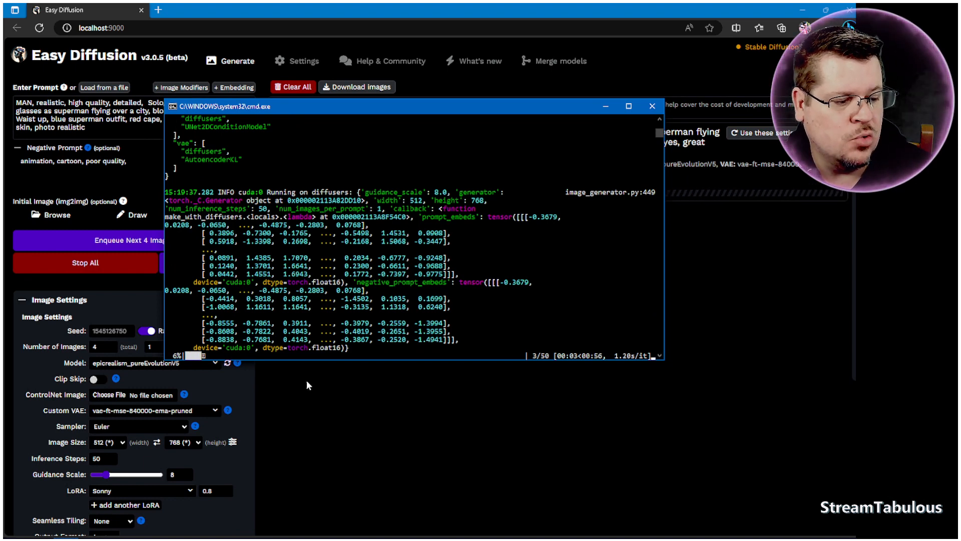
left_click(430, 417)
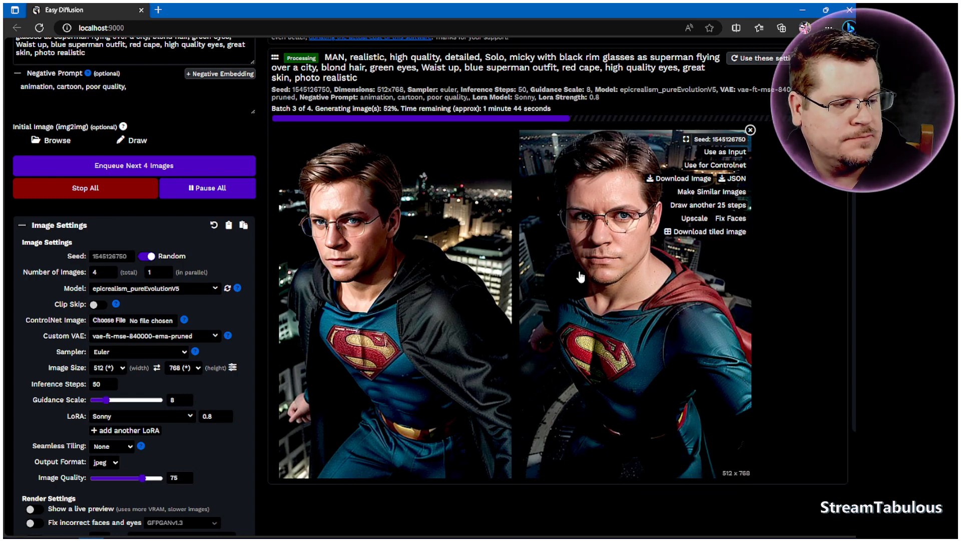
Step: Download two of the generated superman images
mouse_move(476, 212)
left_click(462, 182)
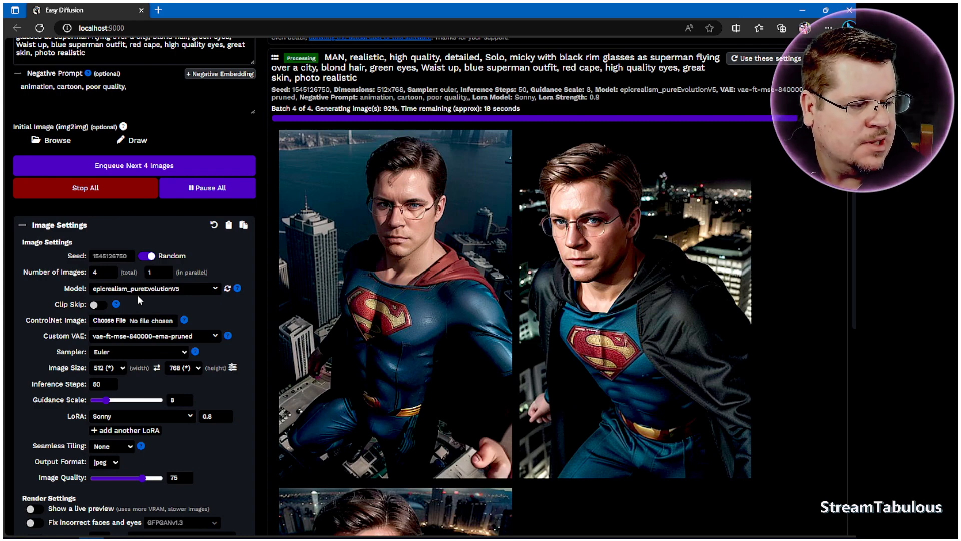
left_click(455, 180)
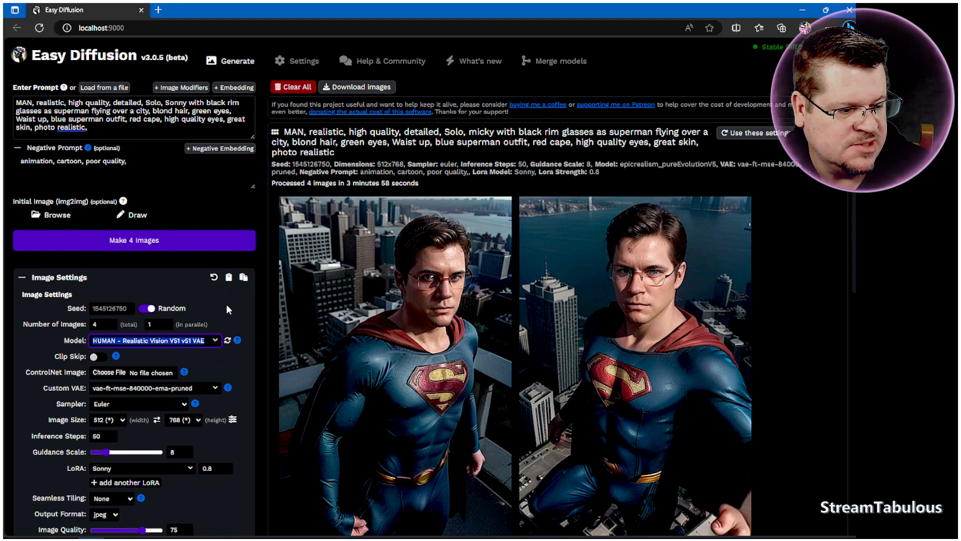
Step: Generate four more superman images with the HUMAN - Realistic Vision V51 v51 VAE model
left_click(204, 188)
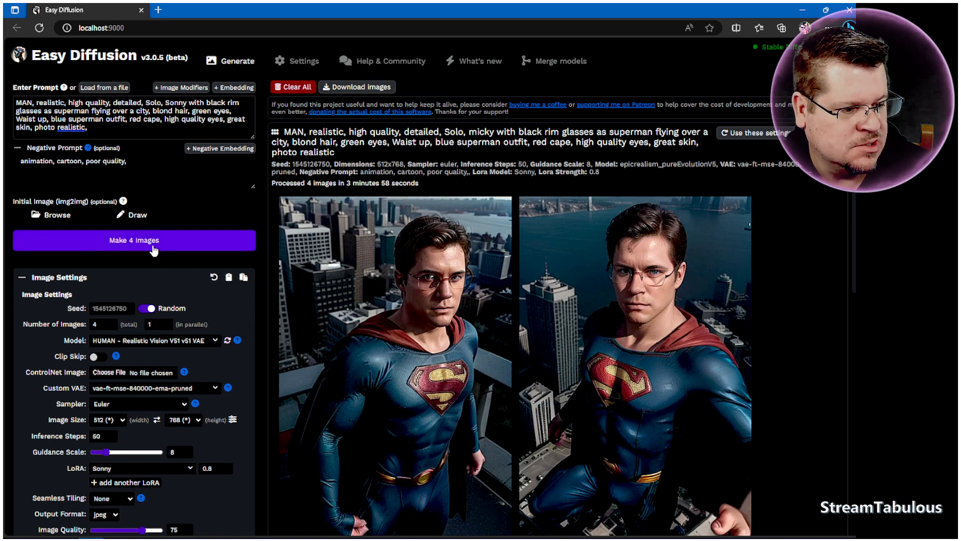
left_click(154, 241)
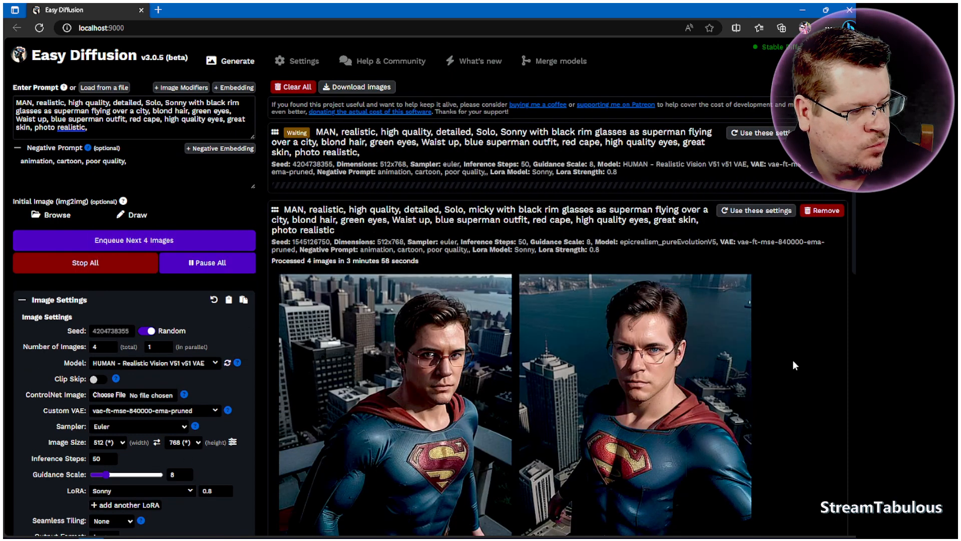
mouse_move(447, 283)
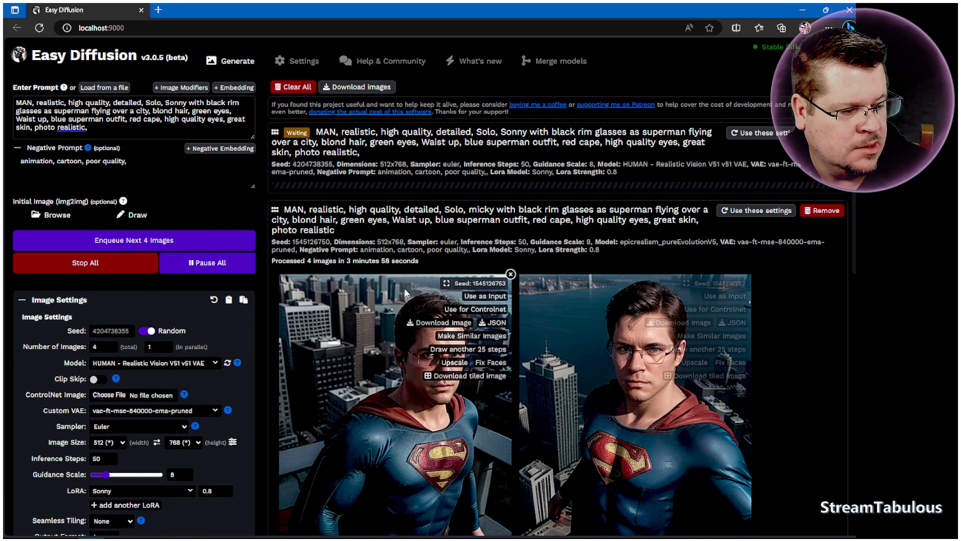
mouse_move(591, 393)
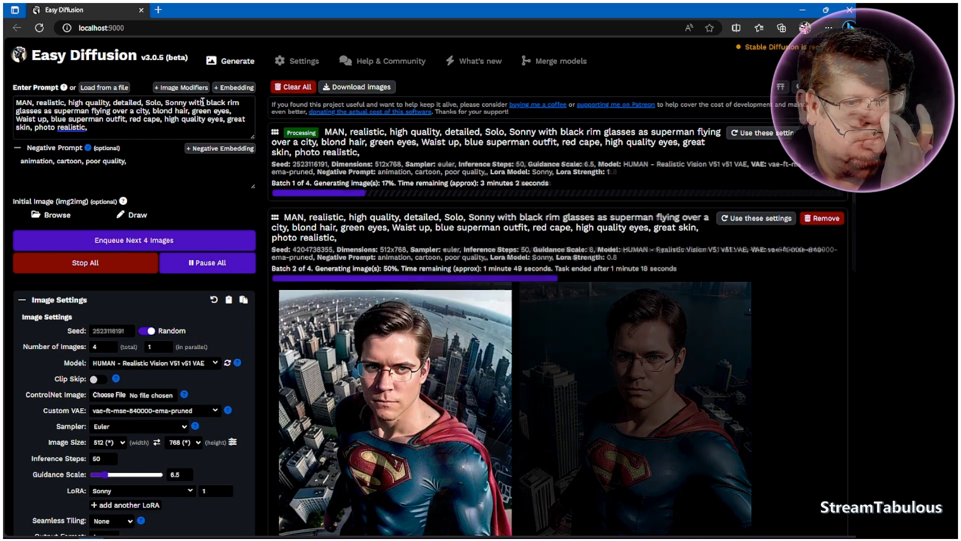
Step: Add "close up," at the start of the prompt
left_click(18, 105)
type("close up")
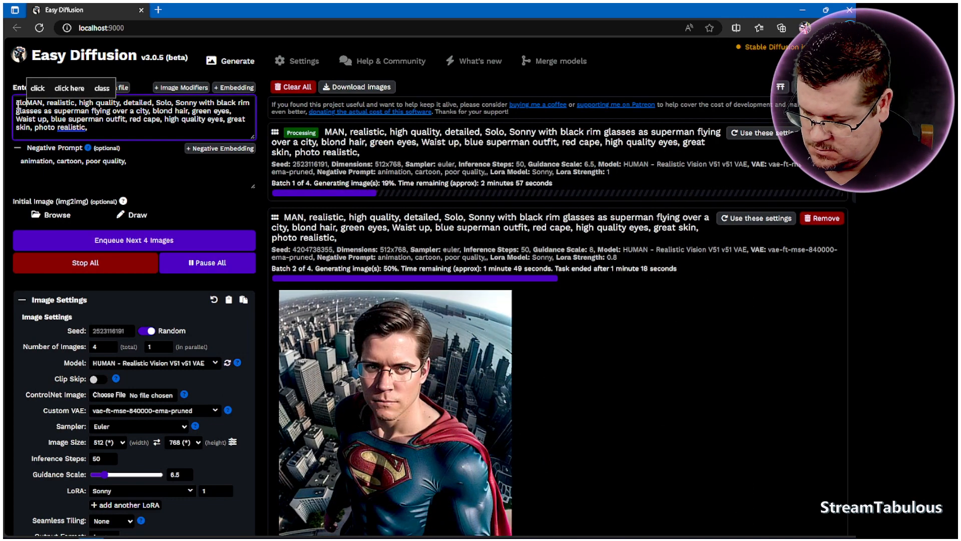
type(",")
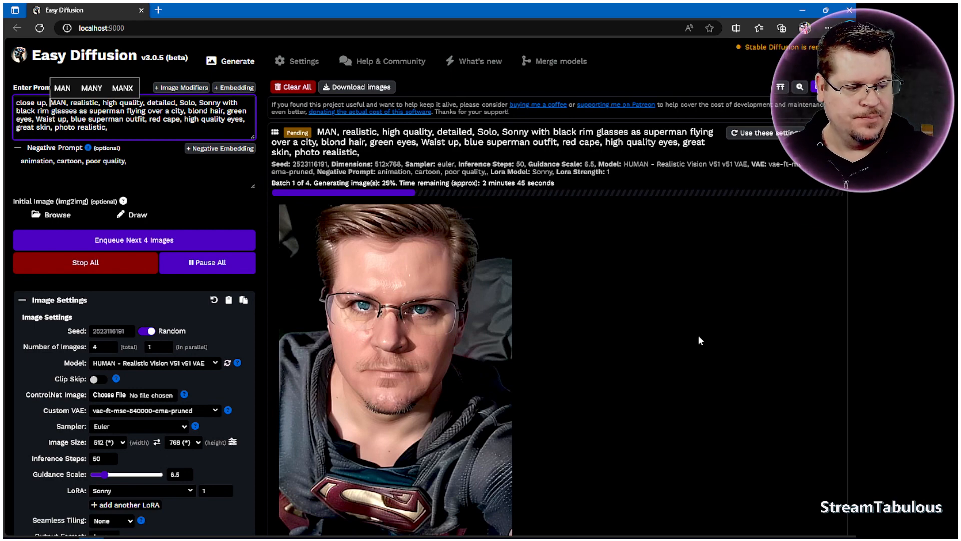
Step: Compare the newest portrait with the earlier Realistic Vision image and stop the running batch
mouse_move(456, 466)
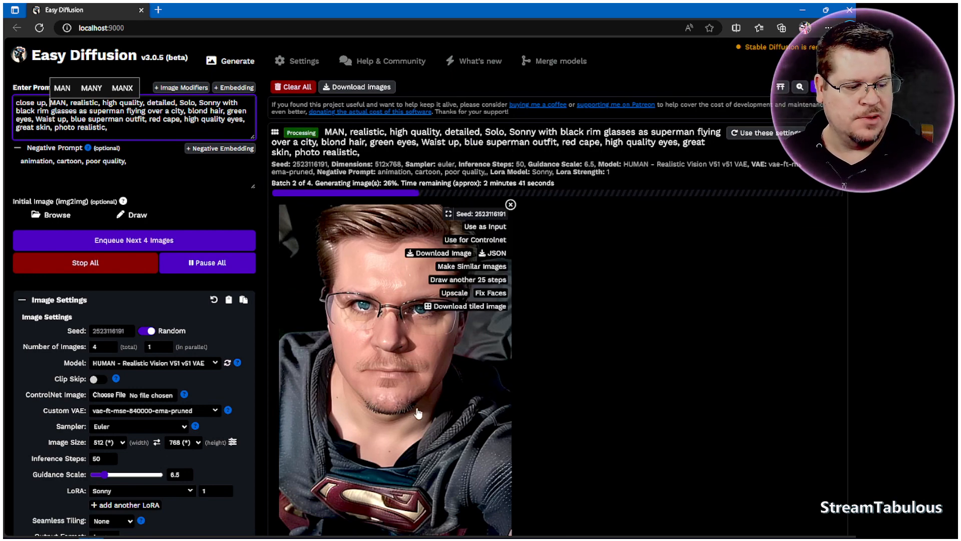
scroll(450, 451, "down", 2)
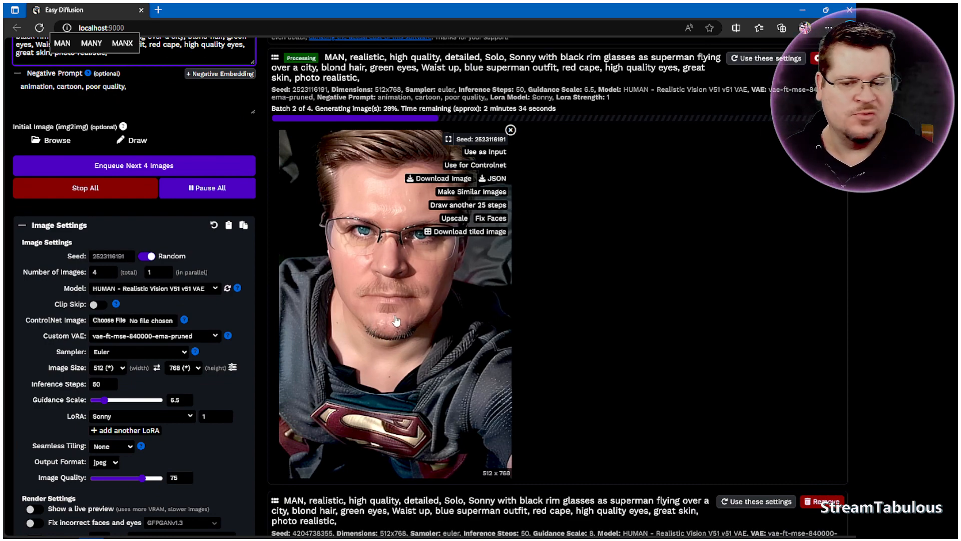
scroll(781, 381, "down", 6)
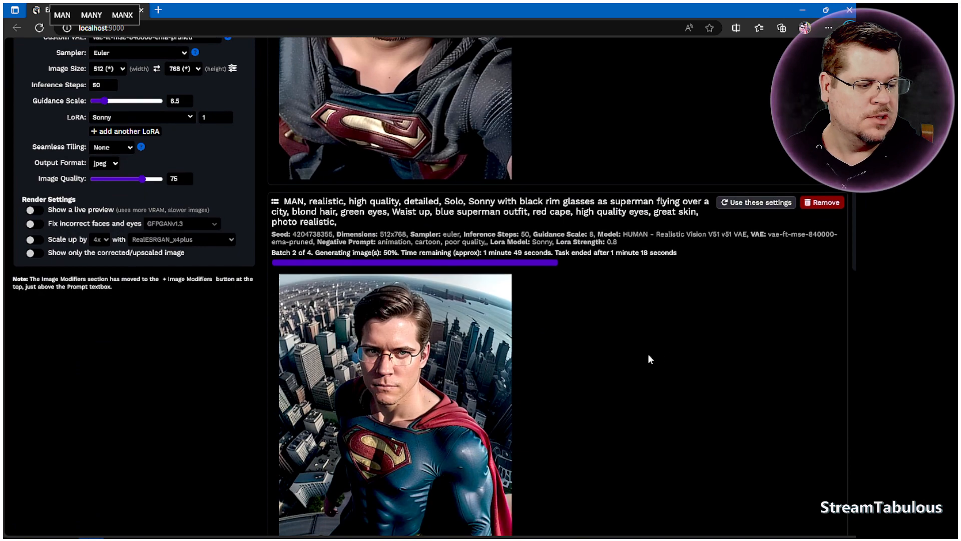
scroll(640, 356, "up", 6)
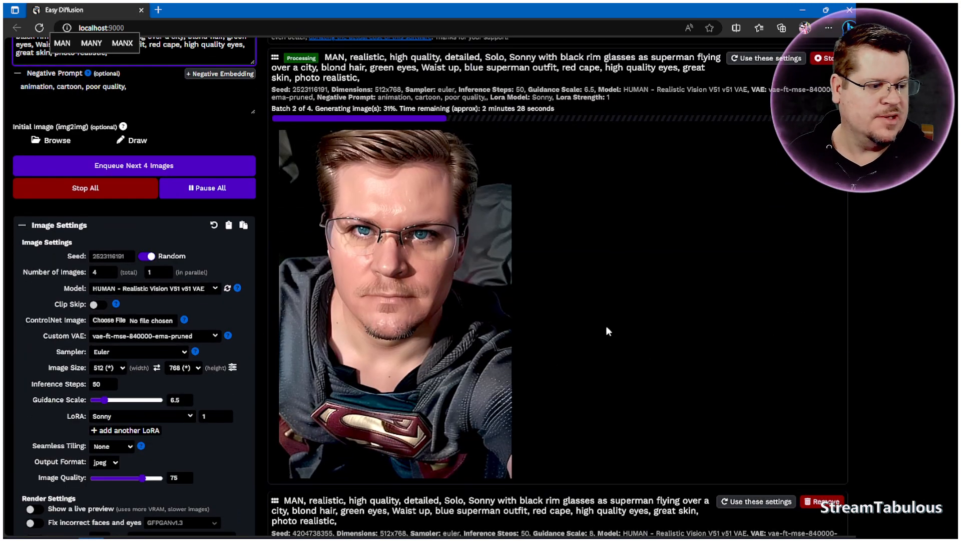
scroll(605, 295, "up", 2)
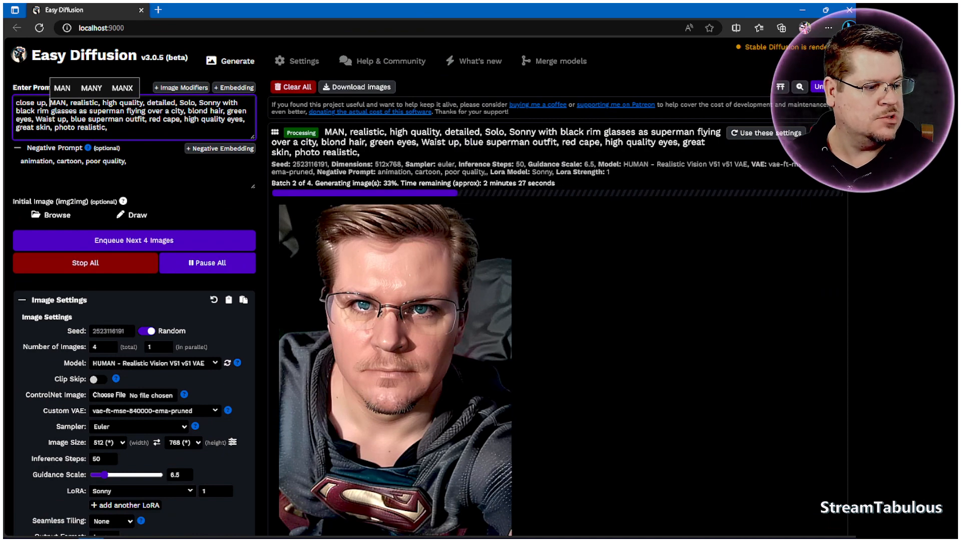
left_click(816, 132)
left_click(403, 313)
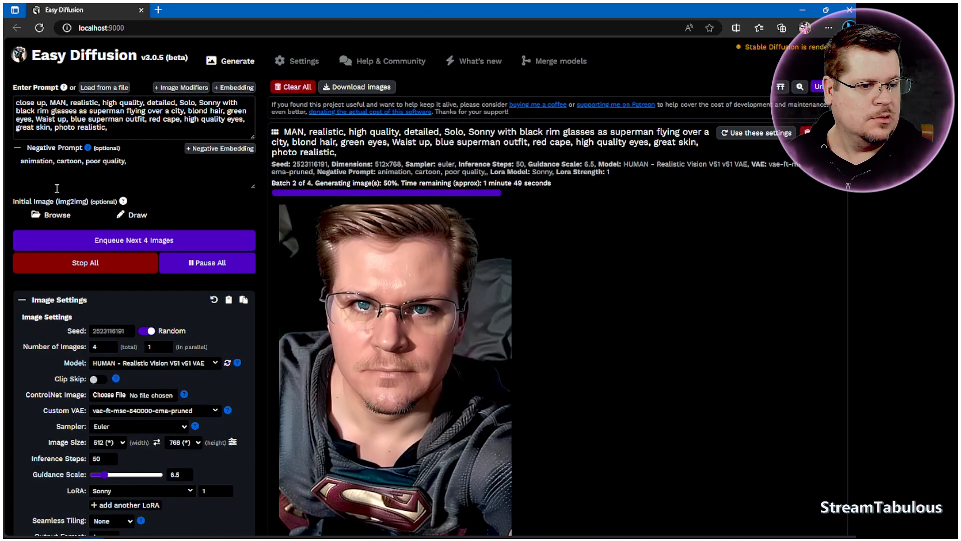
Step: Delete "close up," from the prompt and remove the unfinished noise image from the newest results
left_click_drag(16, 103, 47, 103)
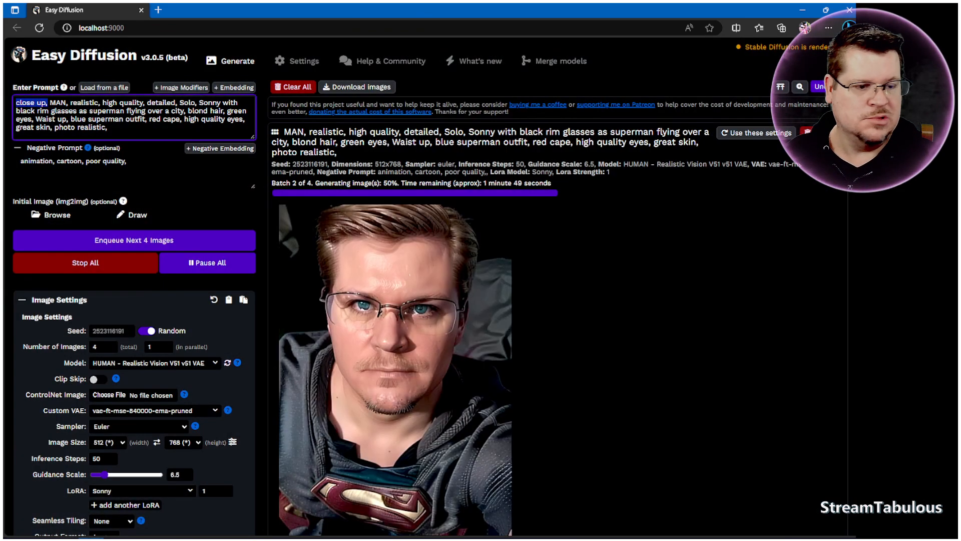
key("BackSpace")
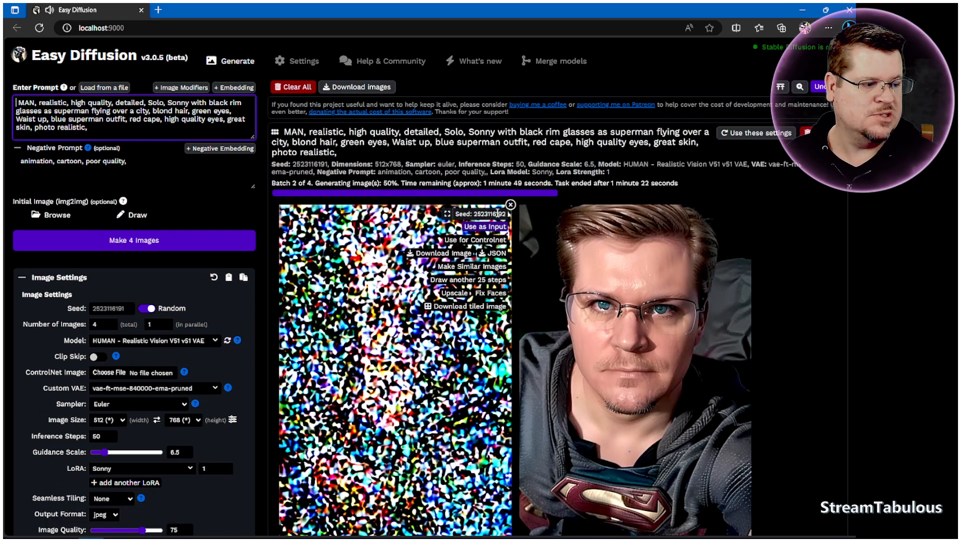
left_click(510, 204)
scroll(673, 331, "down", 10)
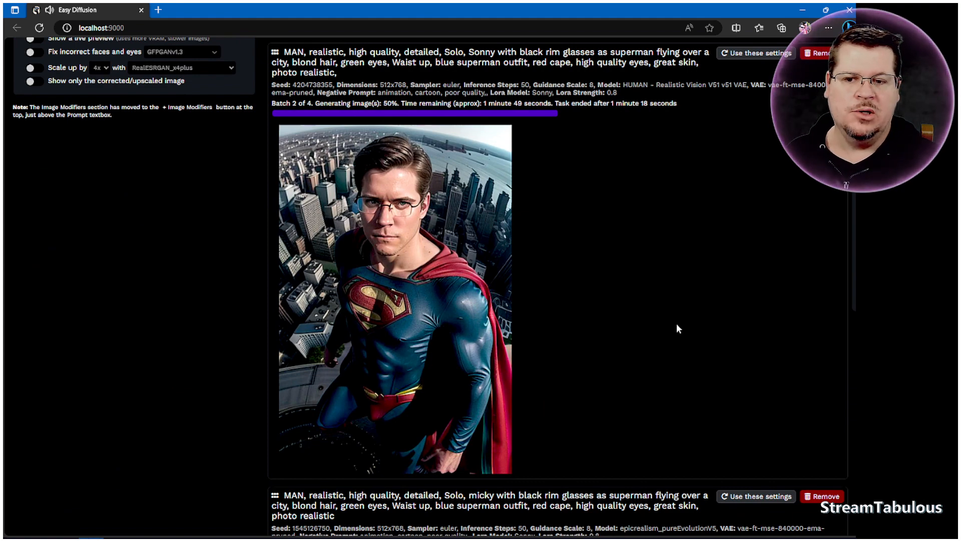
Step: Set the guidance scale to 10 and generate four more superman images with the same prompt and model
mouse_move(558, 299)
scroll(558, 296, "up", 4)
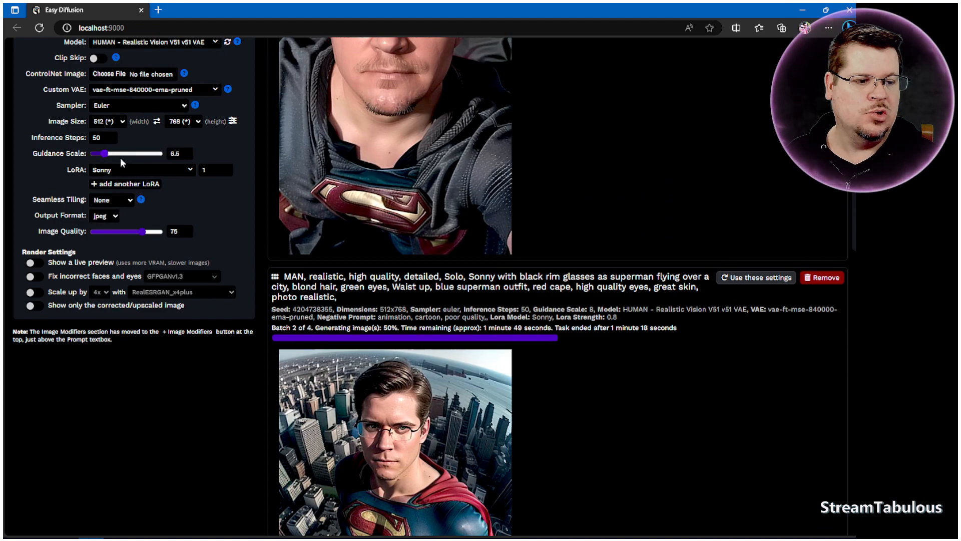
scroll(121, 158, "up", 1)
left_click_drag(104, 228, 111, 230)
scroll(150, 235, "up", 4)
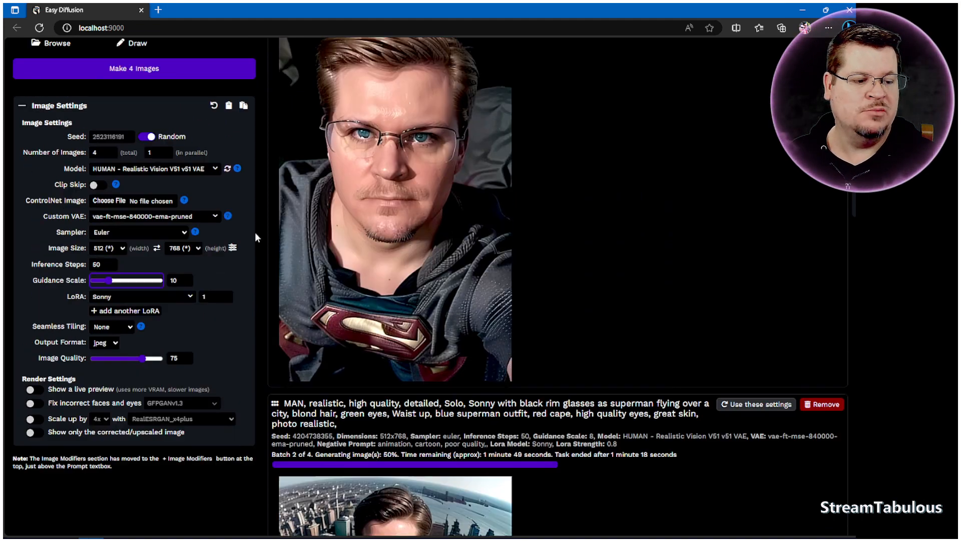
left_click(159, 240)
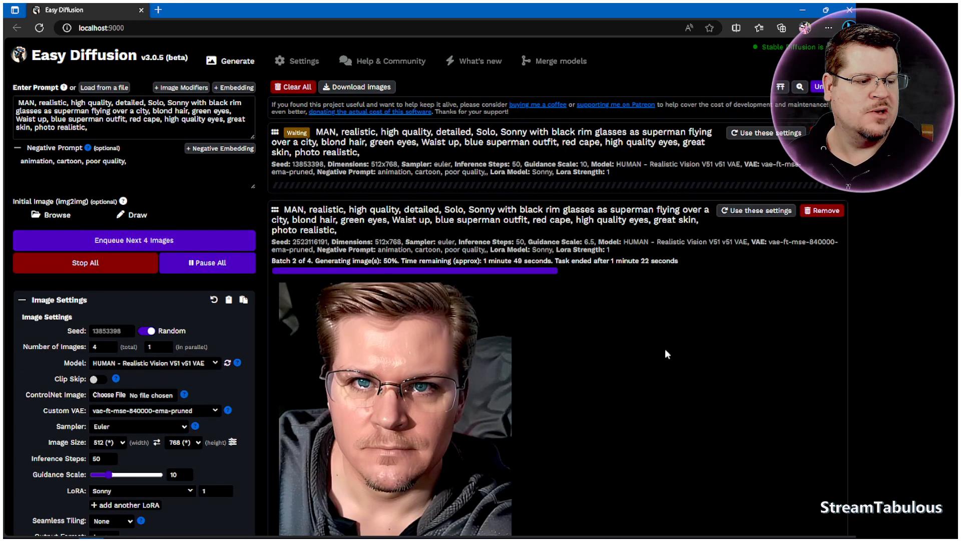
Step: Remove the stopped portrait batch from the results and compare the two newly generated superman images
left_click(823, 211)
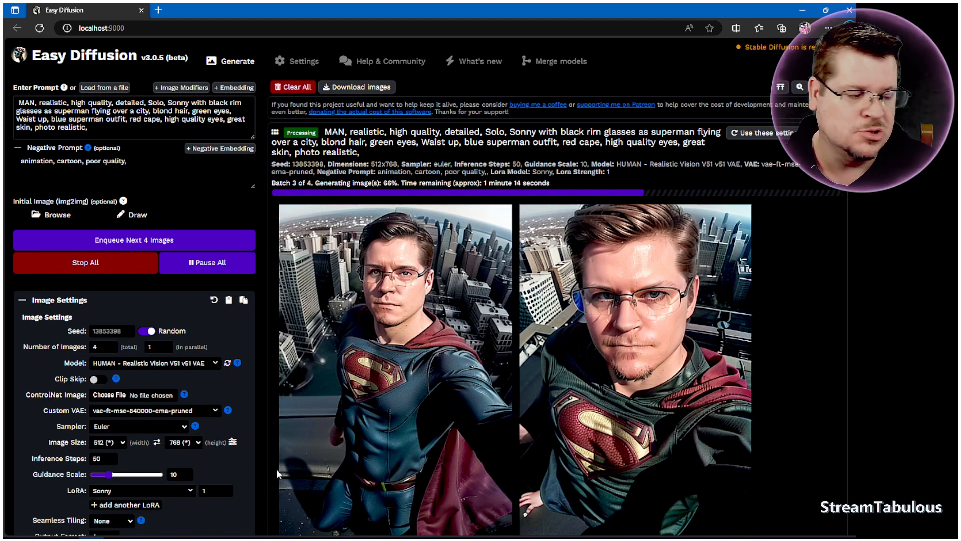
mouse_move(290, 466)
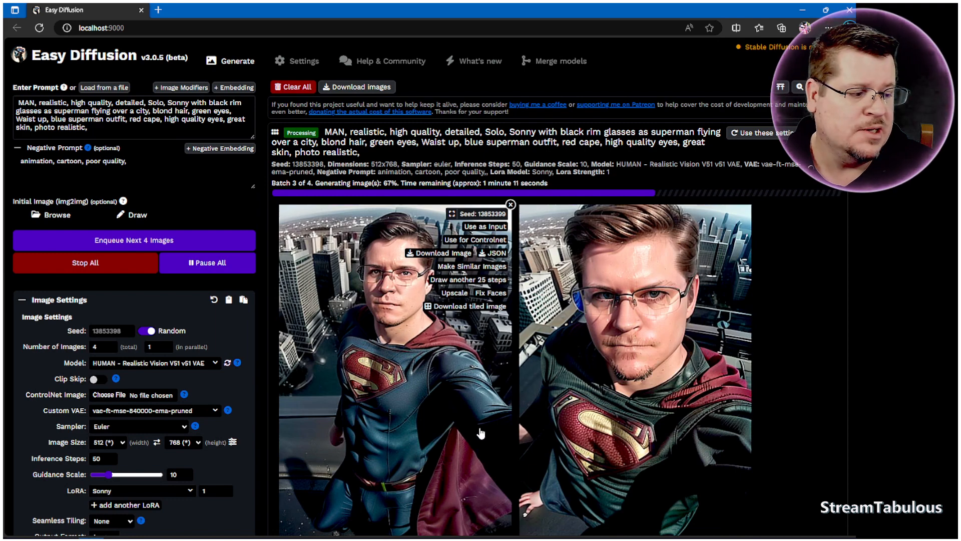
mouse_move(648, 245)
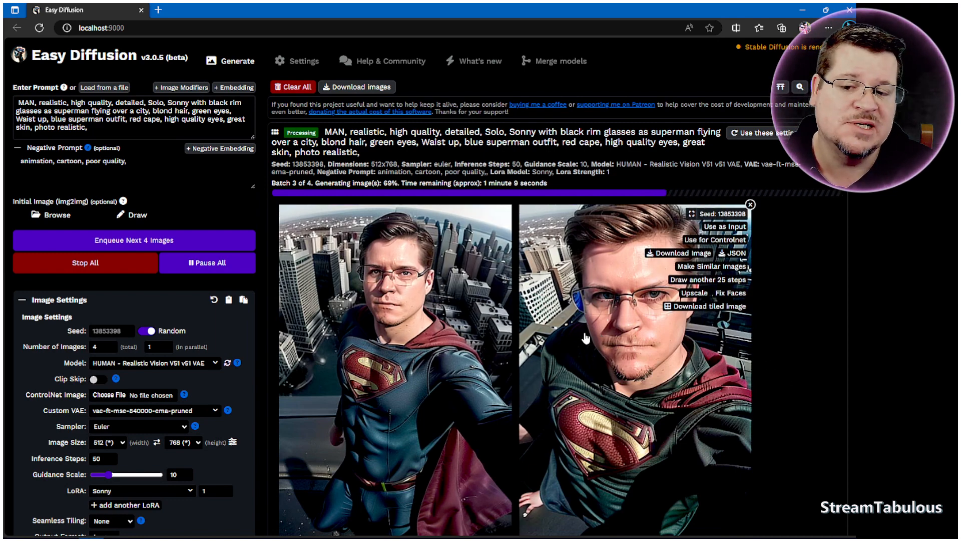
mouse_move(471, 375)
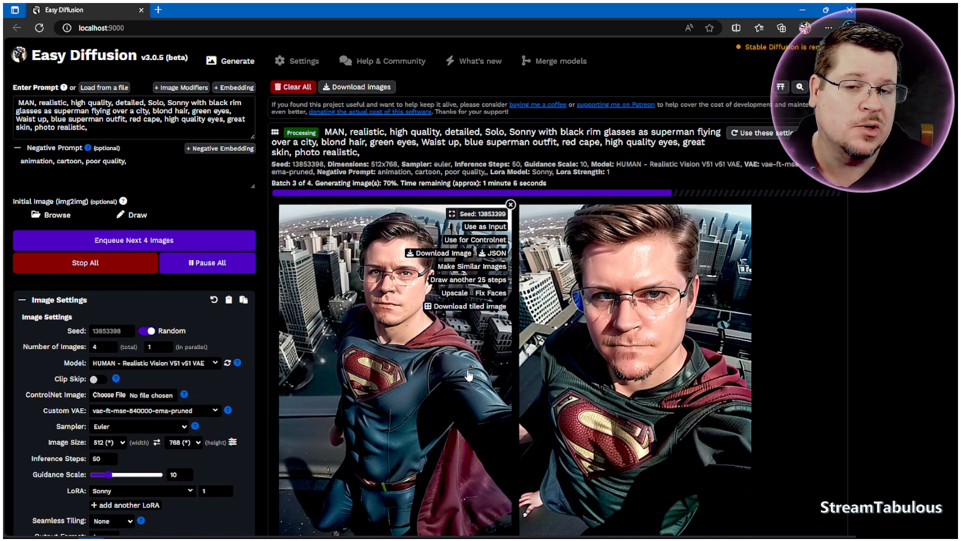